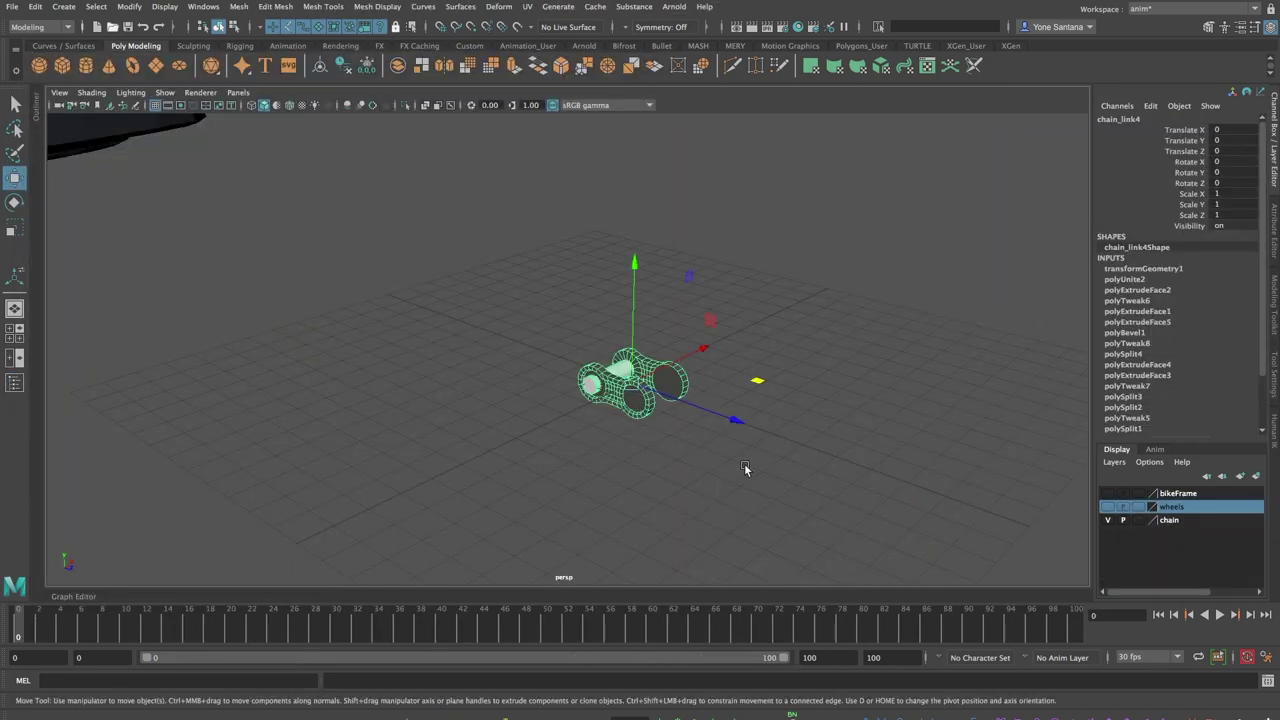
- Select the chain_link4 mesh at the grid centre and create a MASH network from it
left_click(738, 470)
left_click_drag(738, 466, 643, 460, "alt")
left_click(620, 400)
left_click(647, 464)
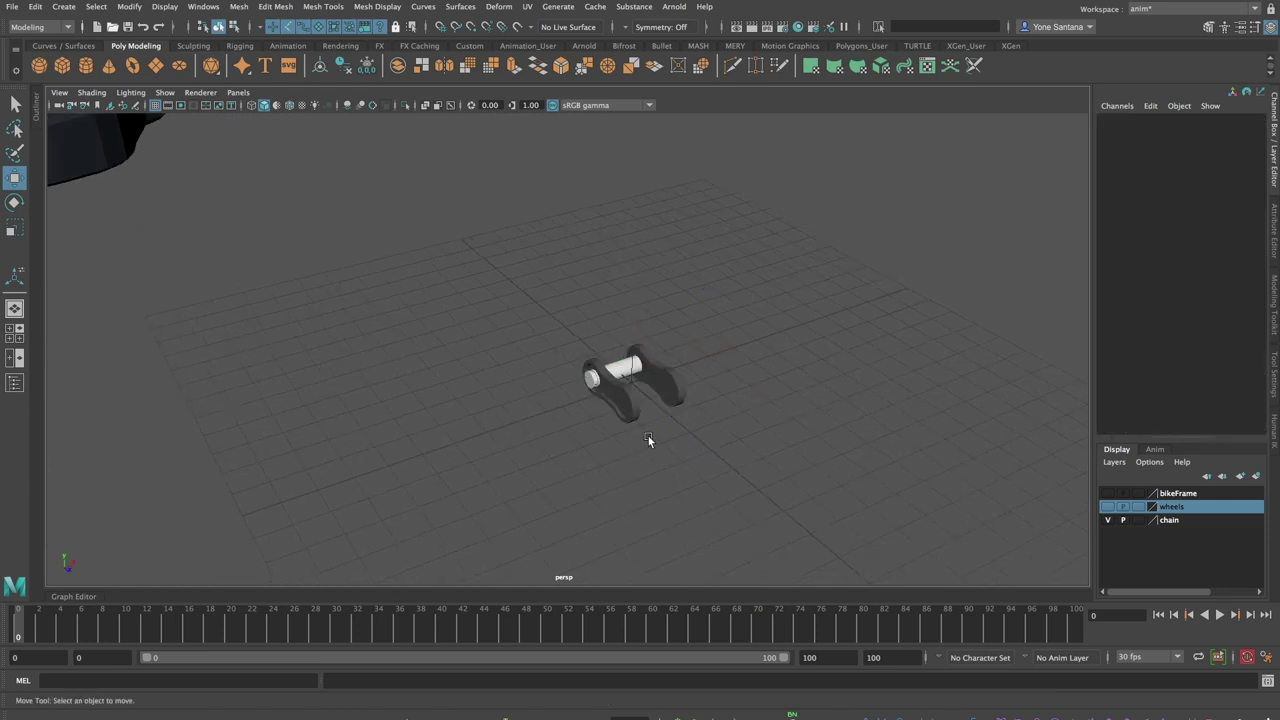
left_click(632, 424)
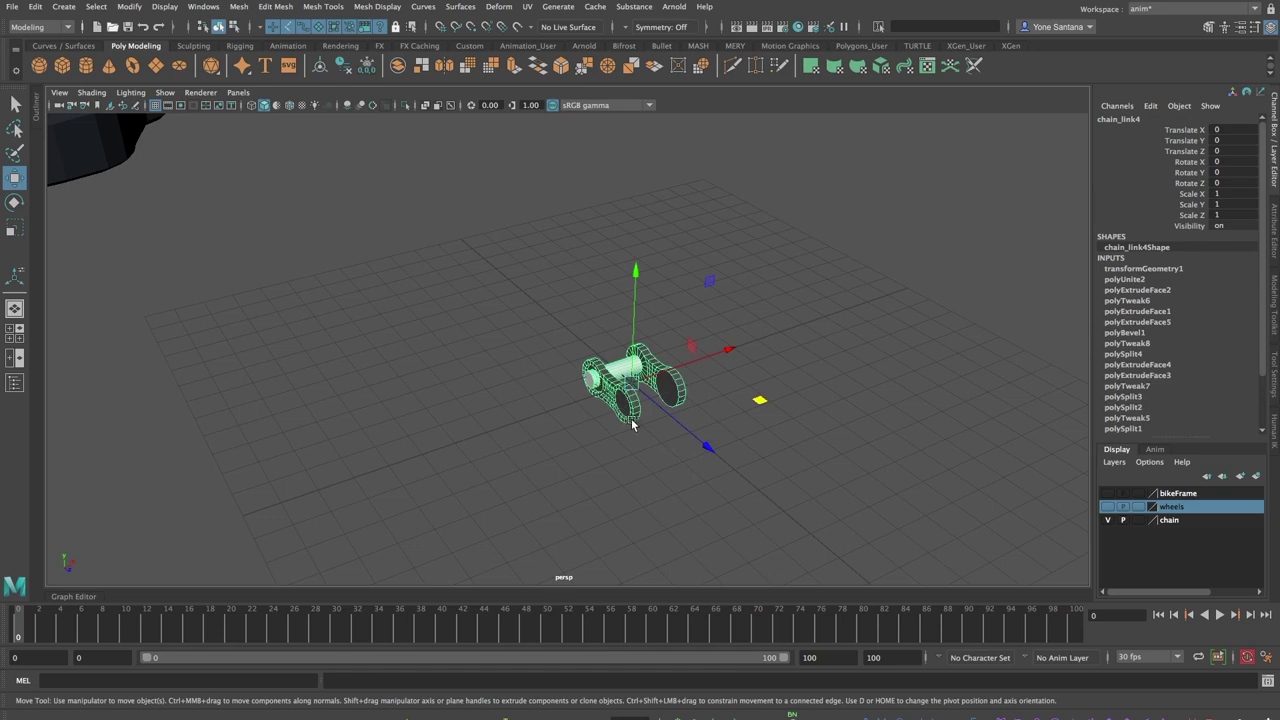
right_click_drag(632, 424, 480, 440, "alt")
left_click_drag(480, 440, 540, 400, "alt")
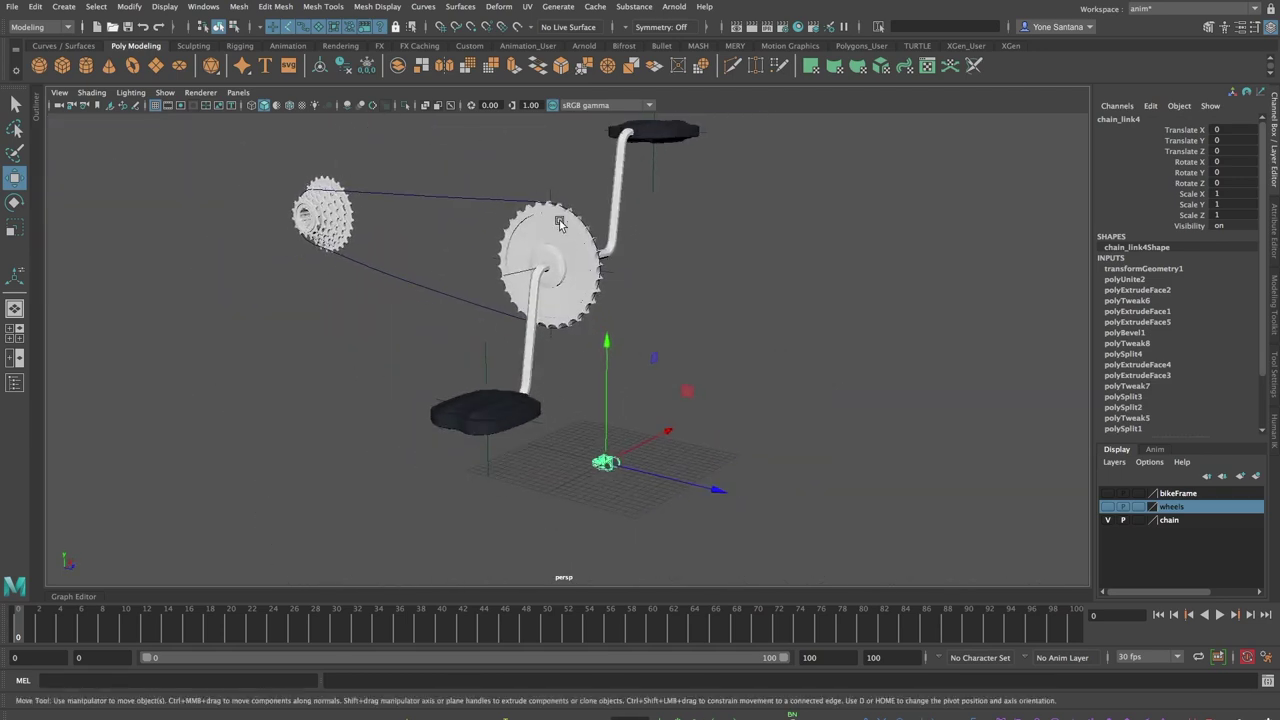
middle_click_drag(509, 320, 525, 363, "alt")
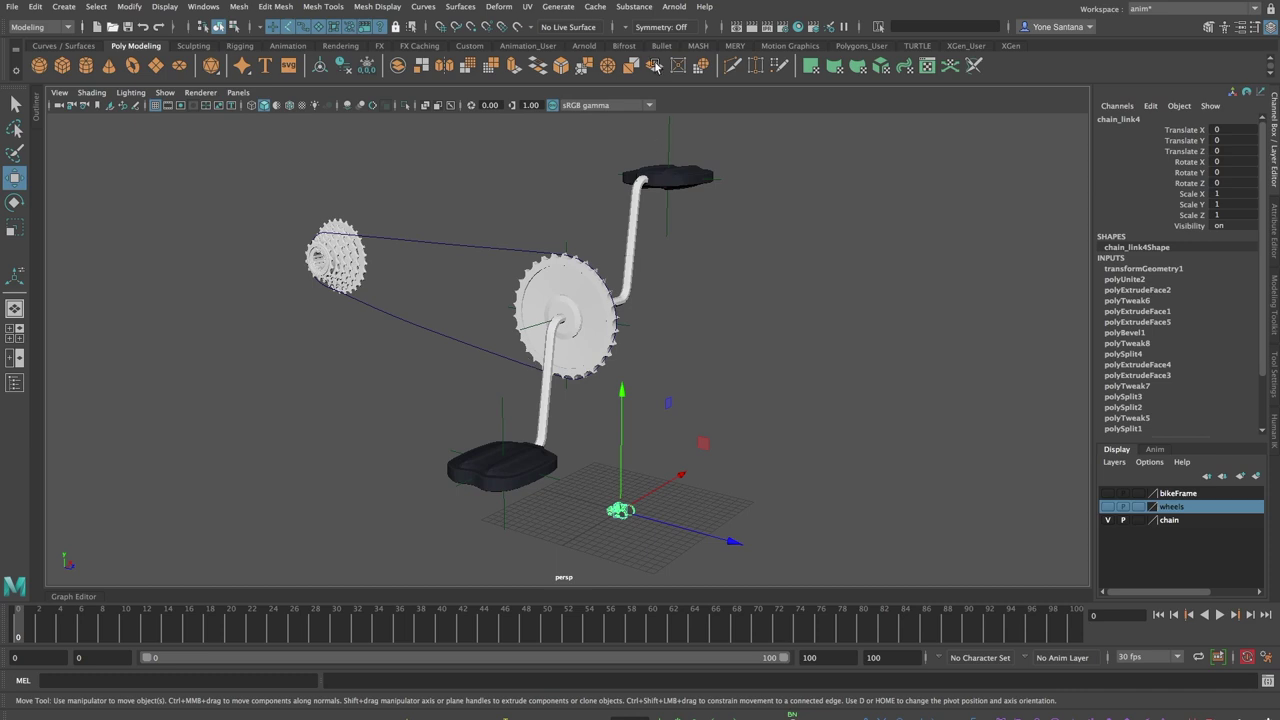
left_click(698, 46)
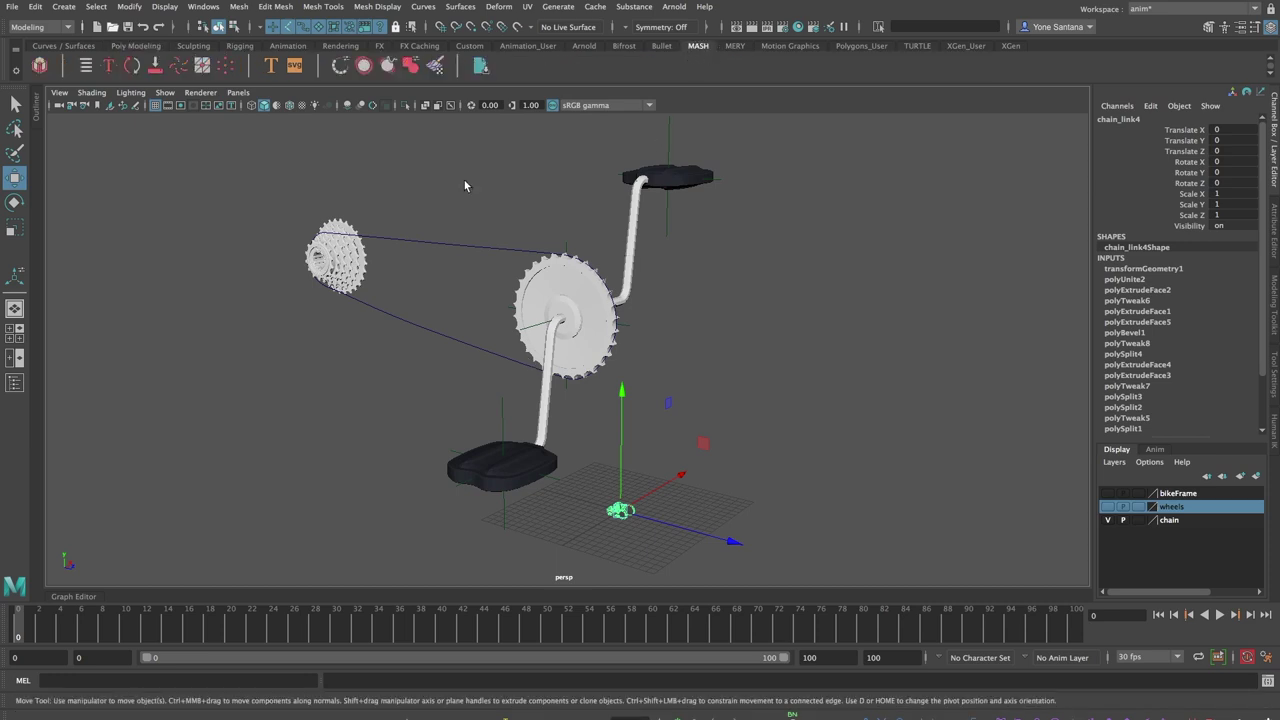
left_click(40, 66)
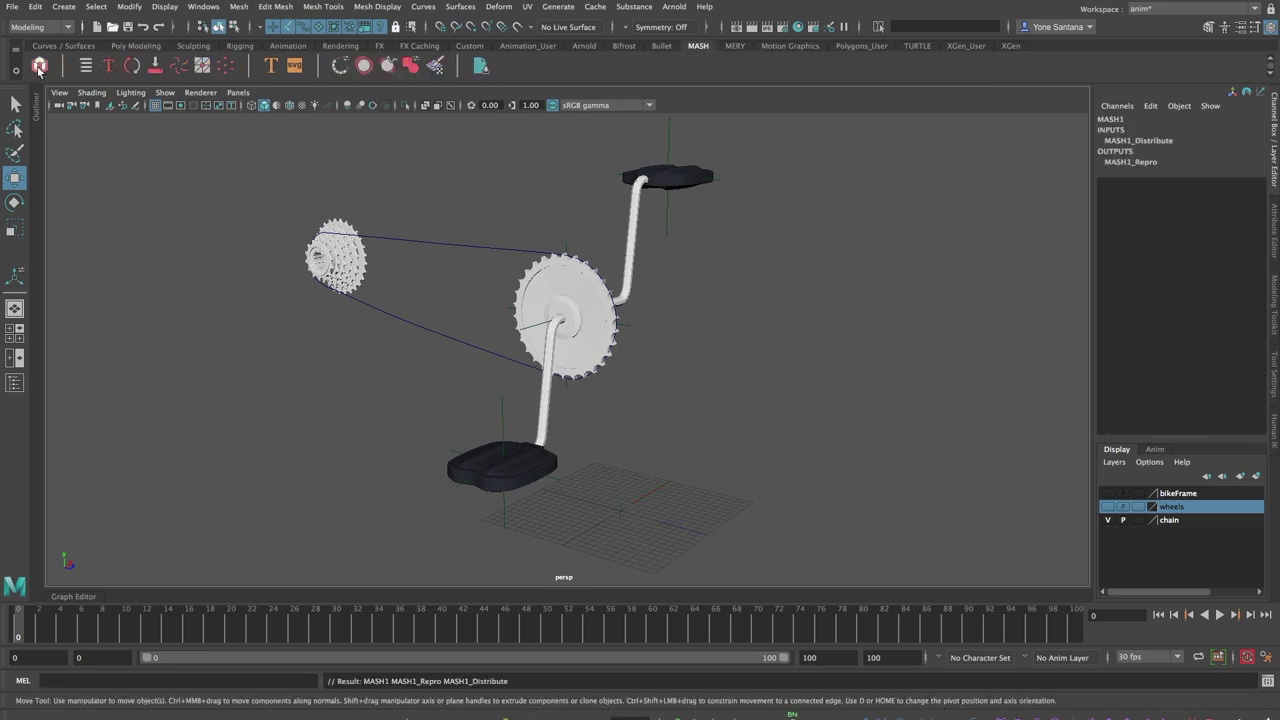
- Open the MASH Editor and add a Curve node to the MASH1 network
left_click_drag(615, 500, 597, 527, "alt")
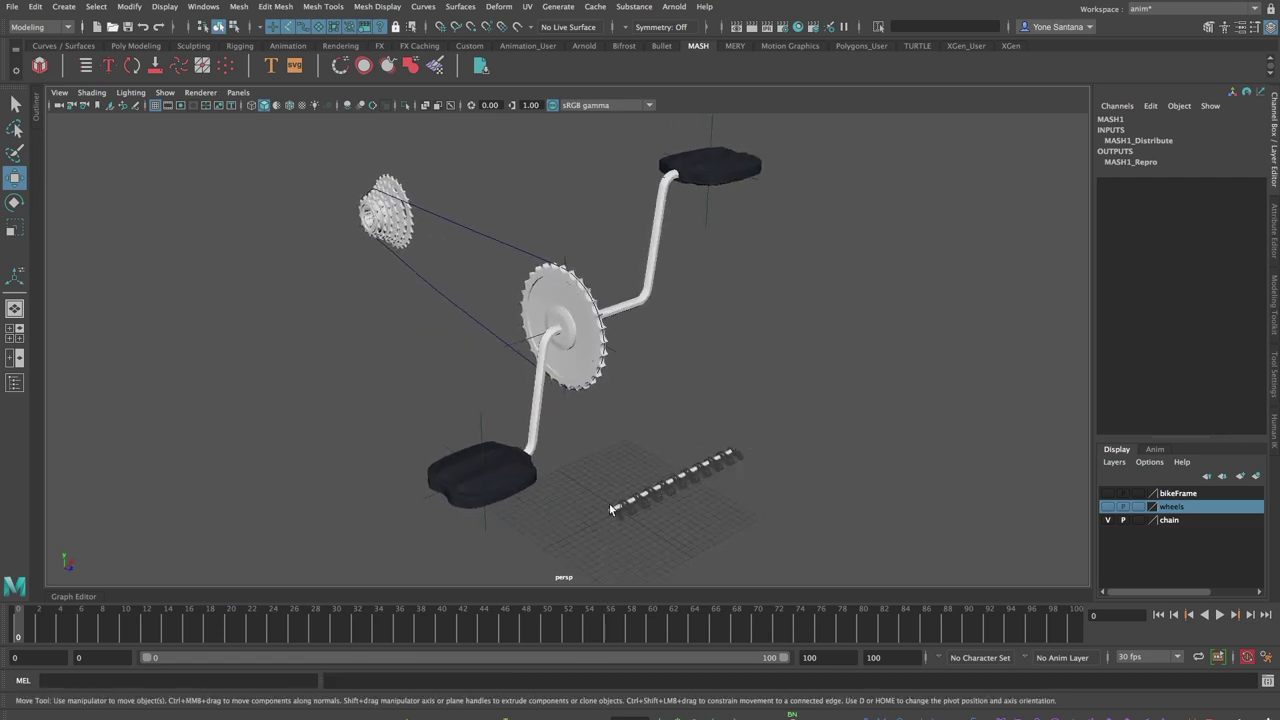
left_click_drag(594, 447, 599, 435, "alt")
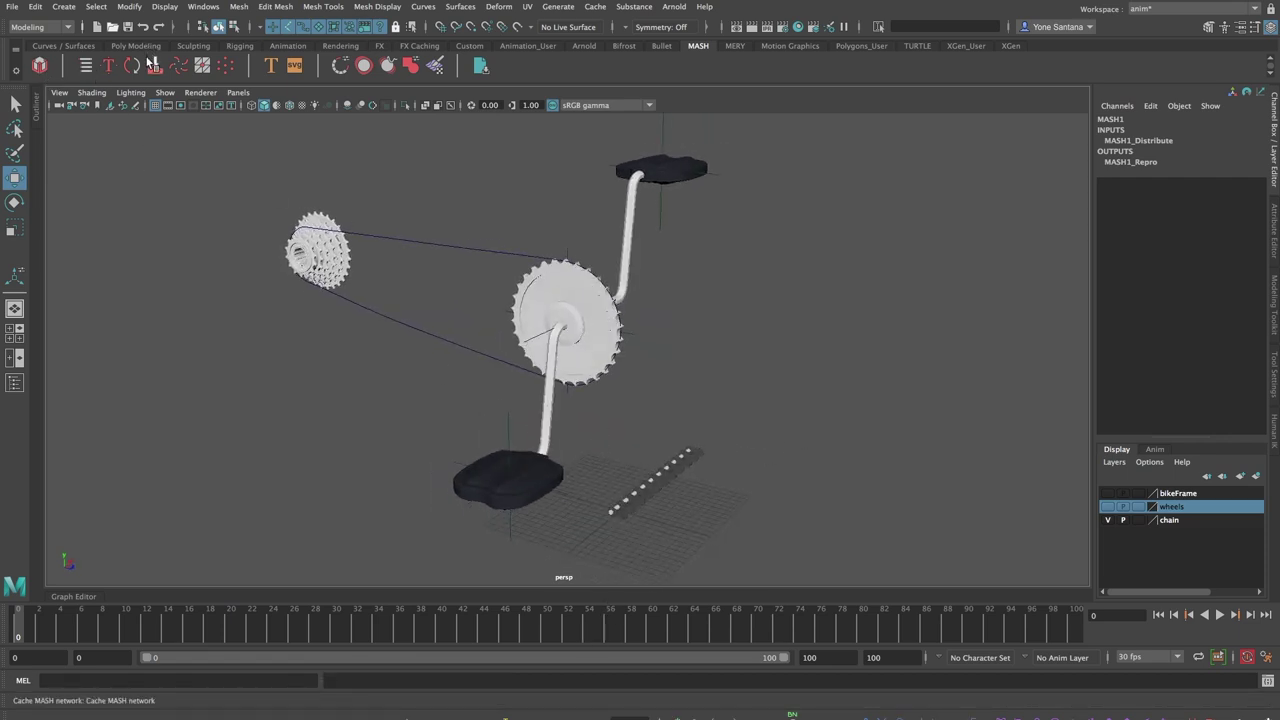
left_click(86, 66)
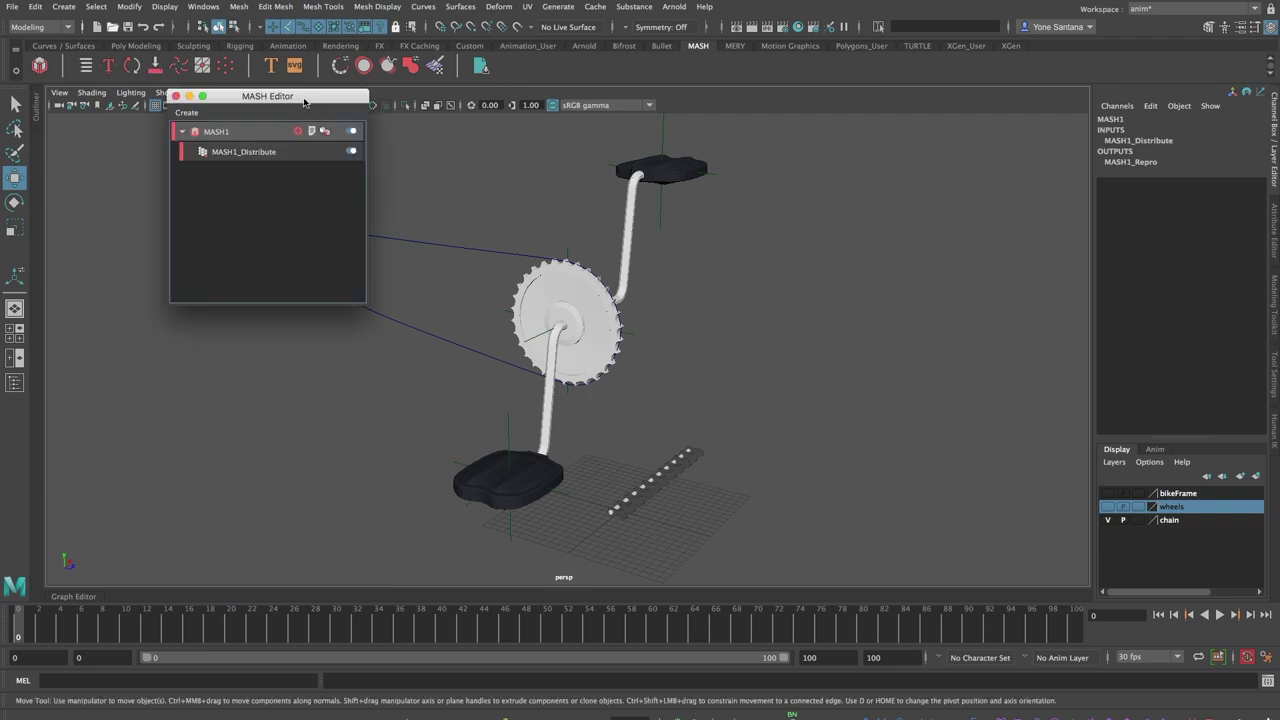
left_click_drag(305, 101, 180, 383)
left_click(138, 433)
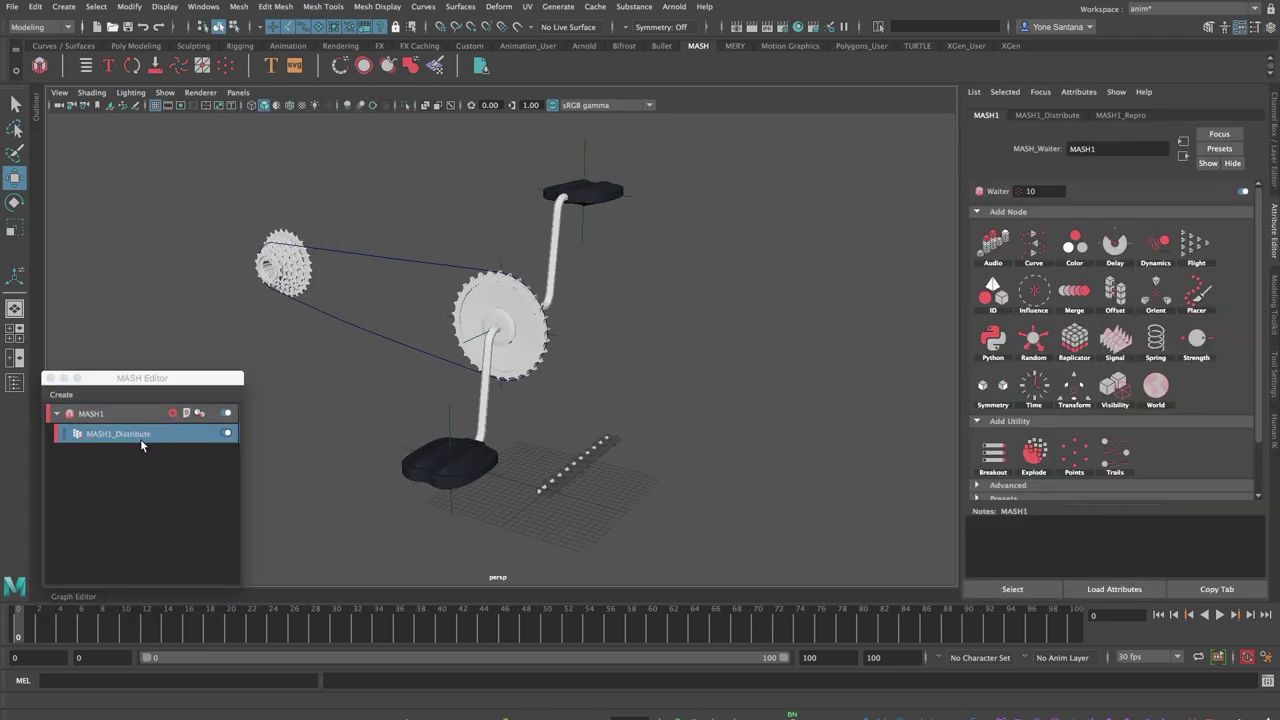
left_click(1038, 246)
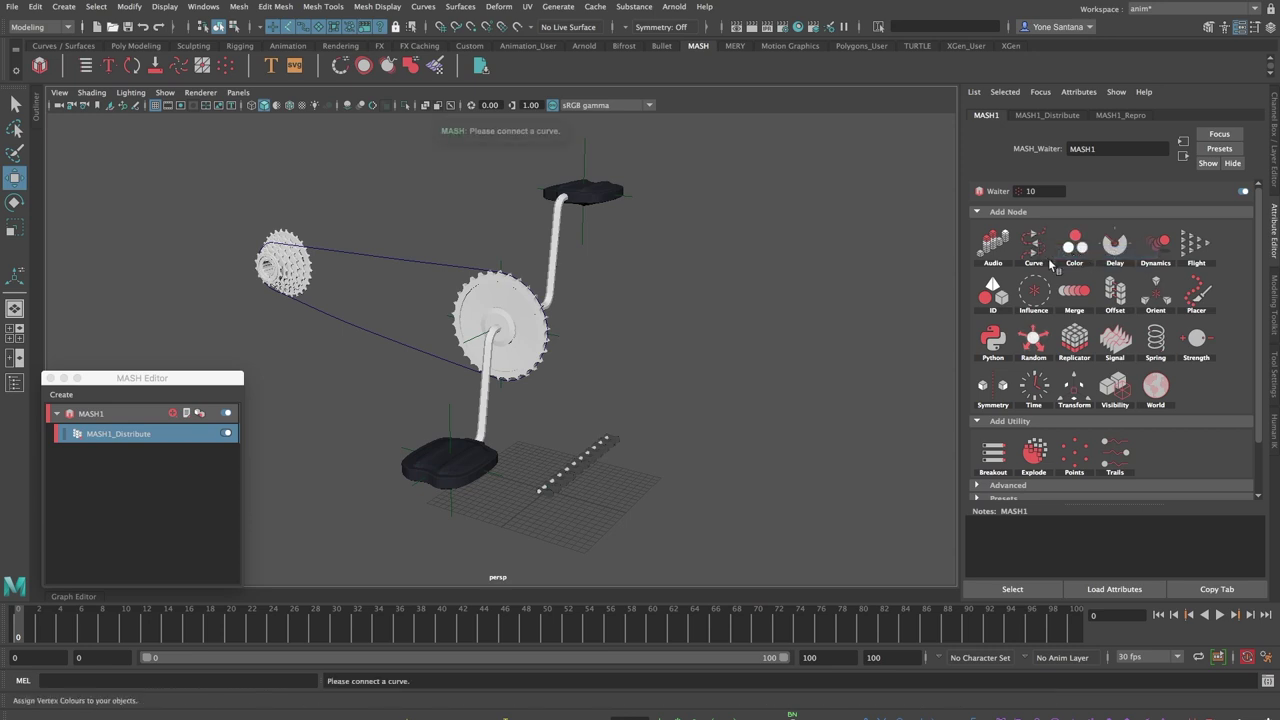
- Connect chain_Spline as the input curve of the MASH1_Curve node, check the playback and return to frame 0
left_click(396, 261)
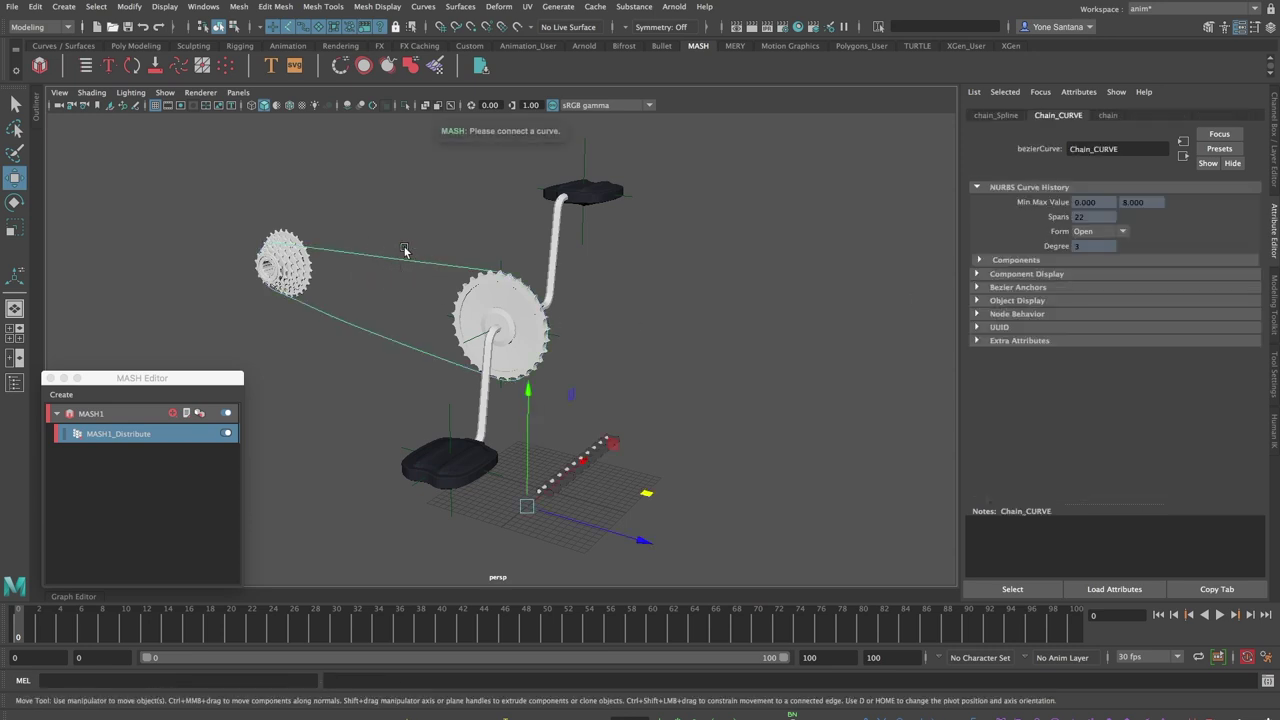
left_click(37, 105)
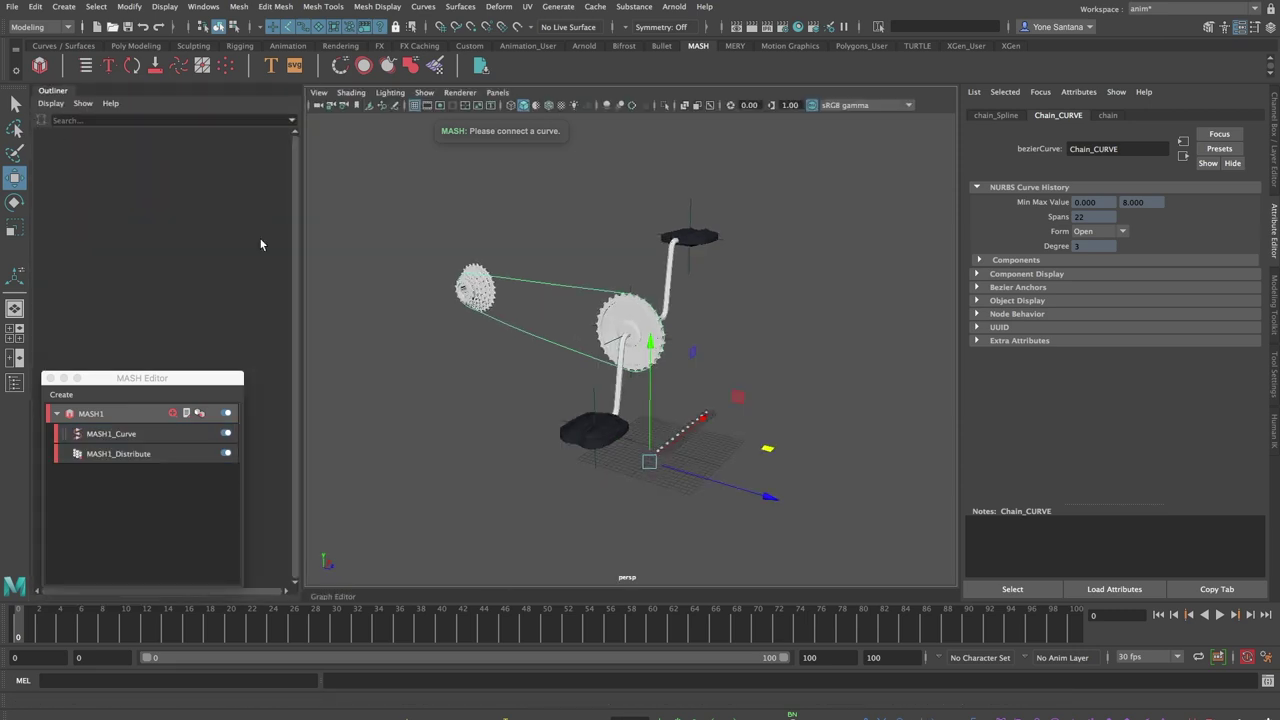
left_click(148, 454)
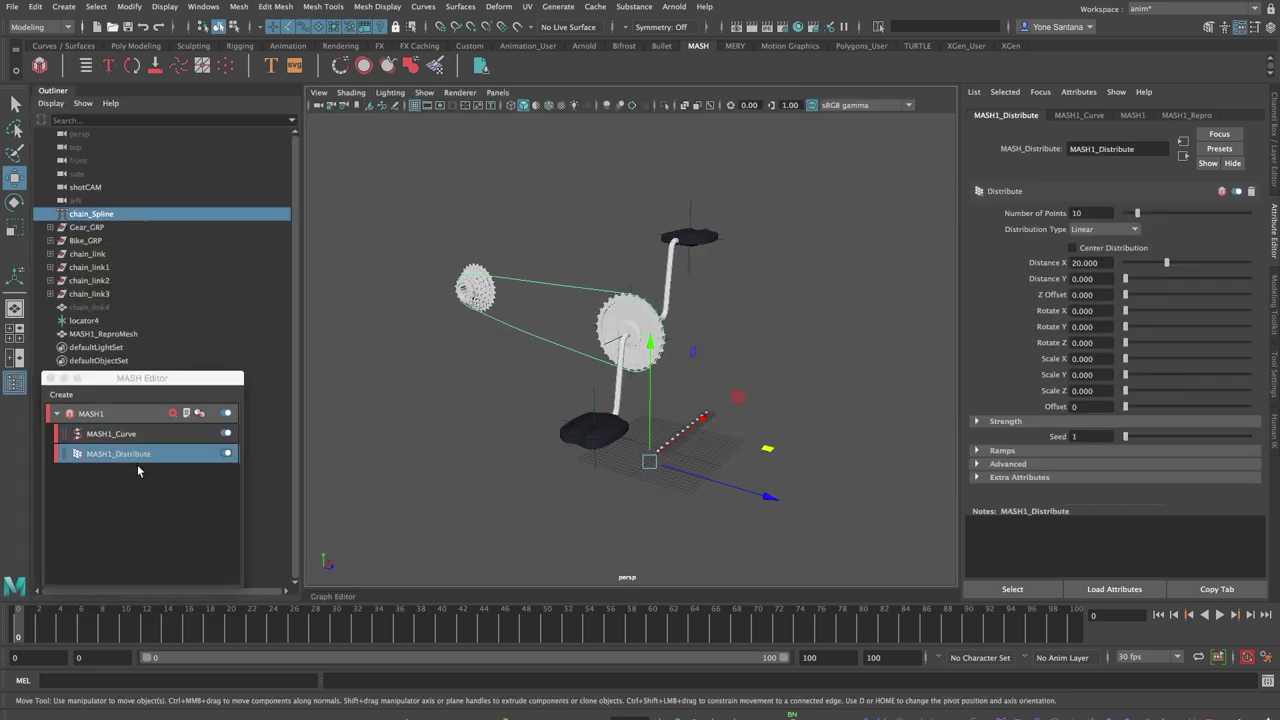
mouse_move(92, 214)
left_mouse_down()
mouse_move(440, 236)
mouse_move(706, 196)
mouse_move(80, 214)
left_mouse_up()
left_click(130, 436)
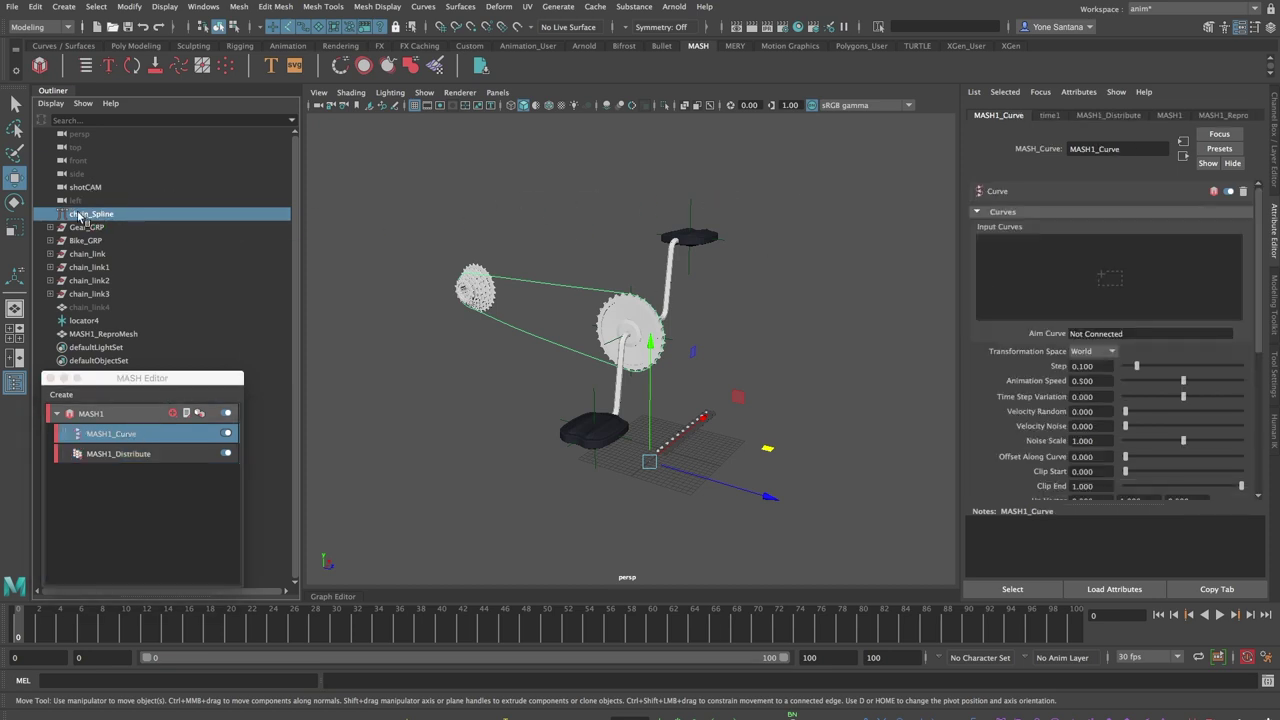
left_click_drag(84, 215, 1054, 280)
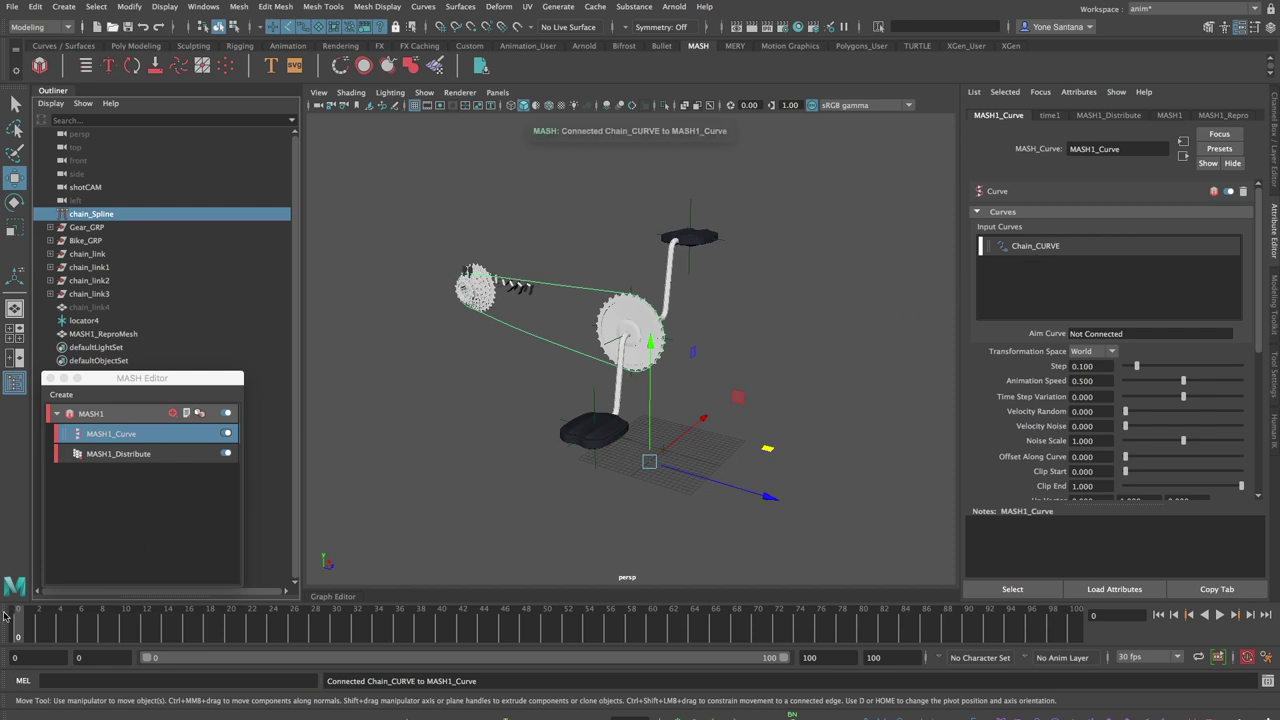
key("alt+v")
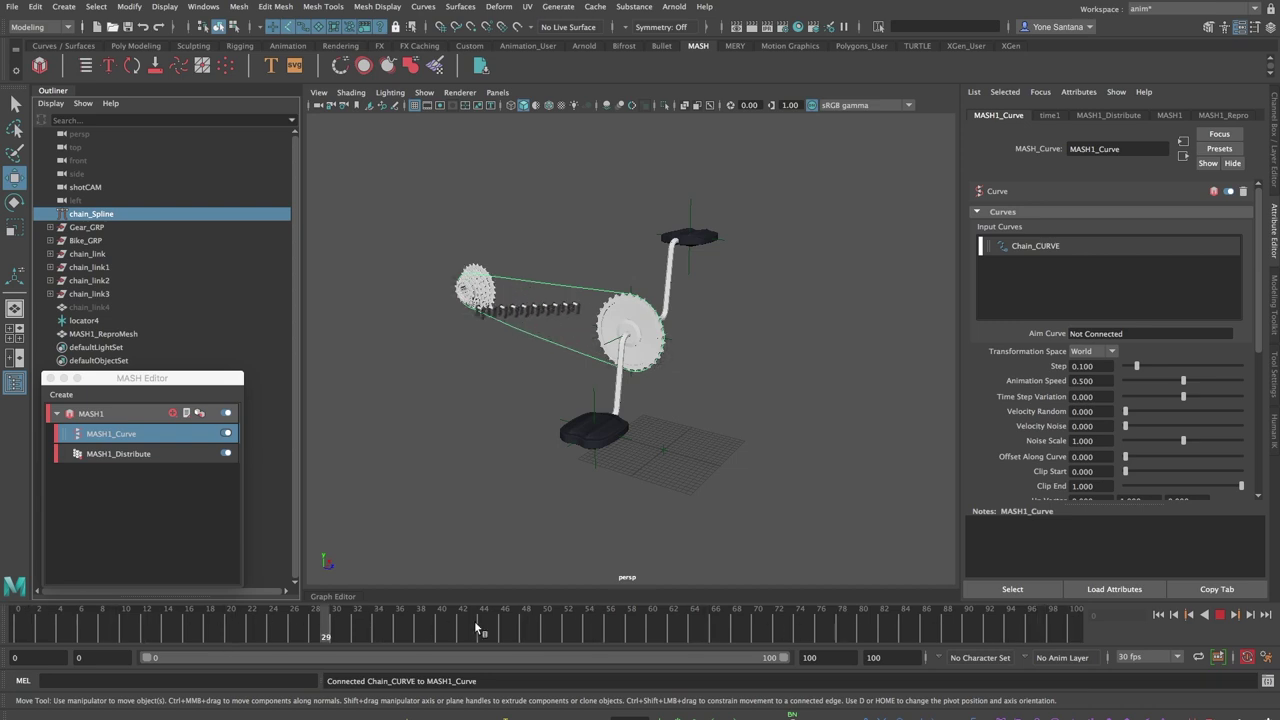
left_click_drag(871, 633, 3, 609)
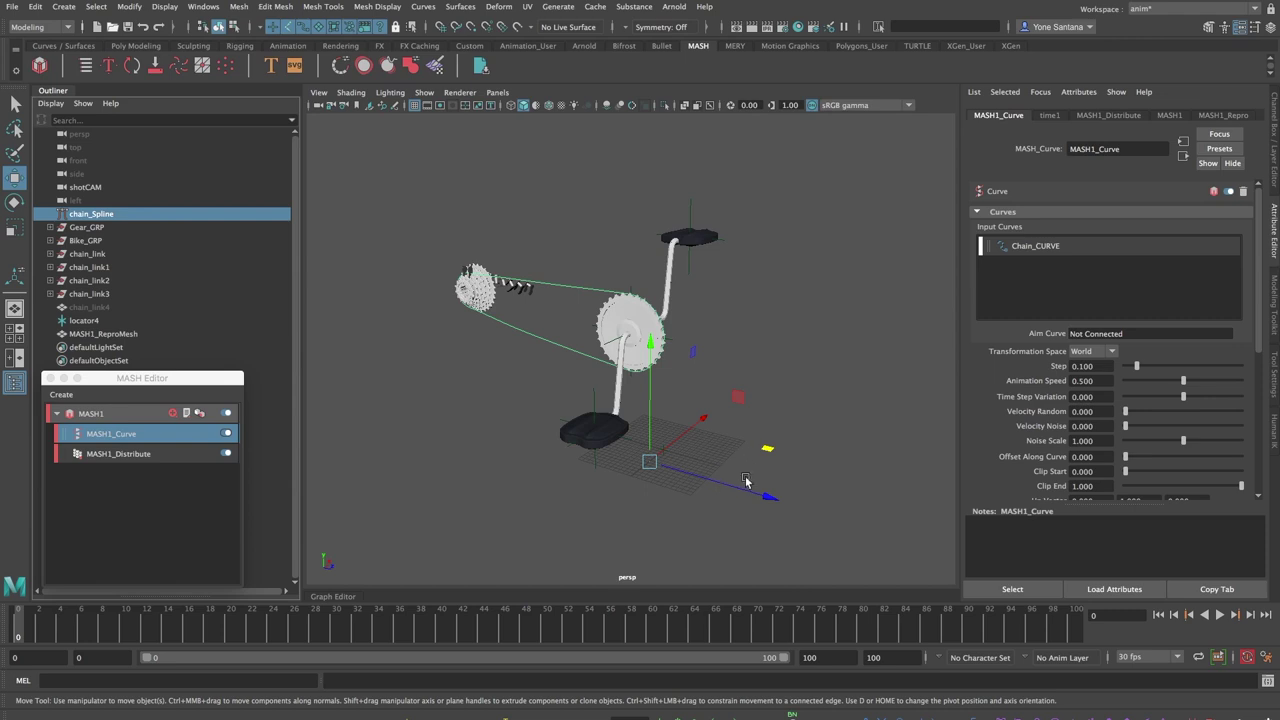
- Set the MASH1_Distribute distribution type to Initial State and the MASH1_Curve step to 1.000
left_click(139, 457)
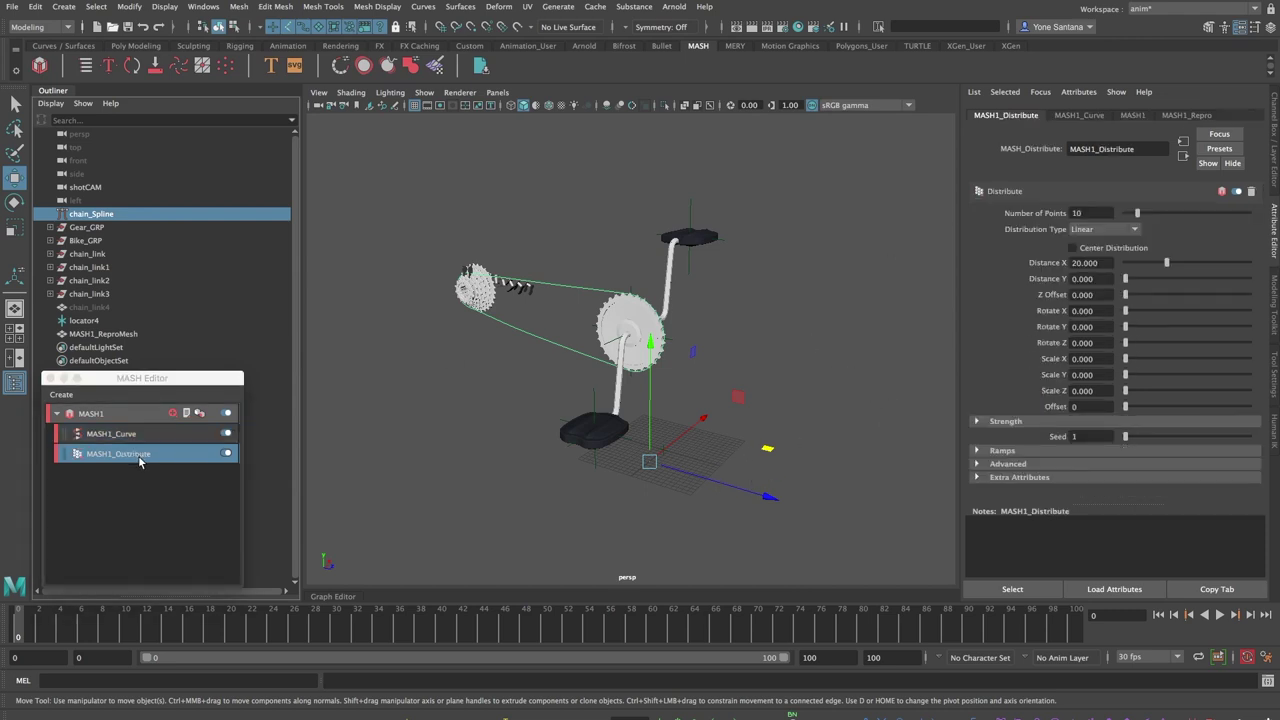
left_click(1136, 230)
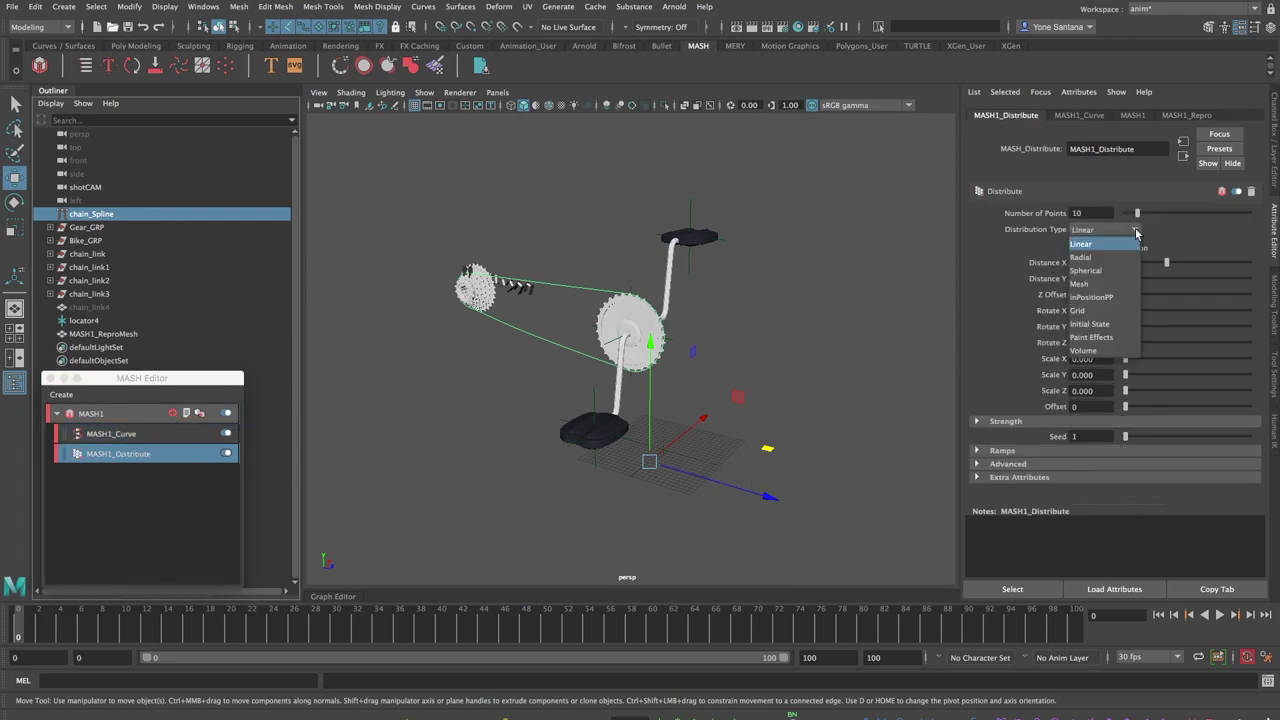
left_click(1090, 324)
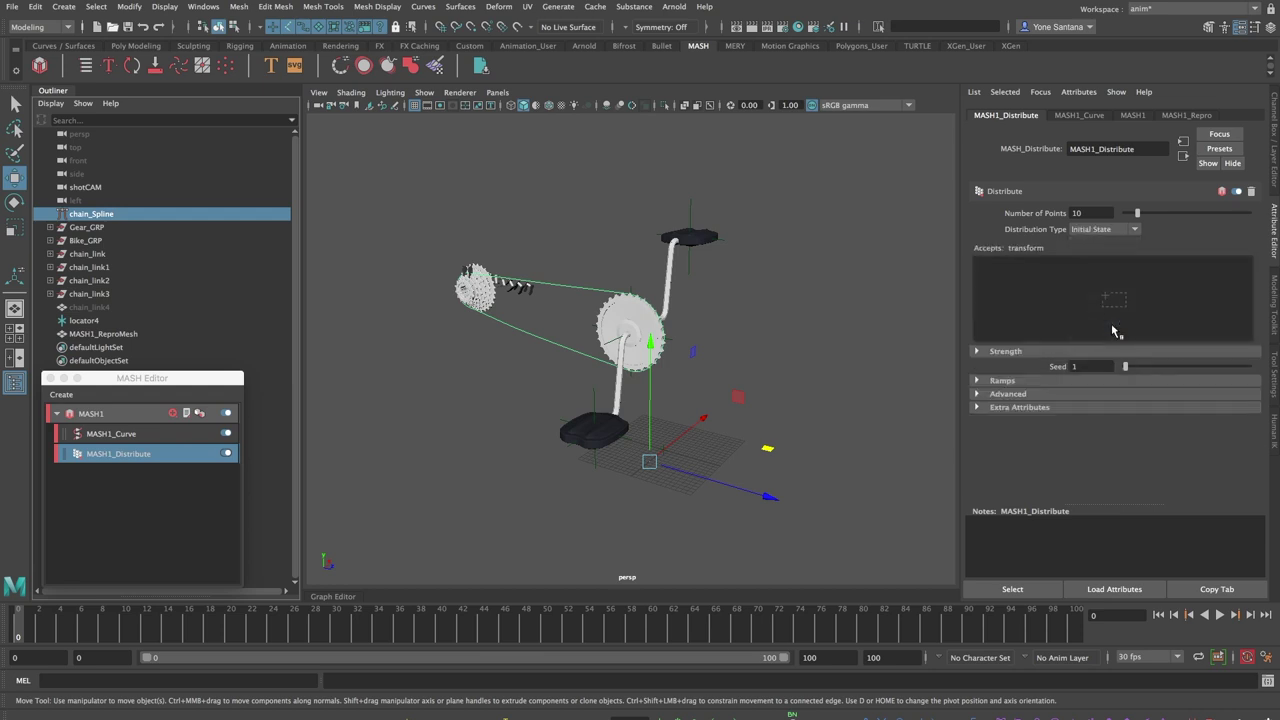
left_click_drag(470, 345, 508, 357, "alt")
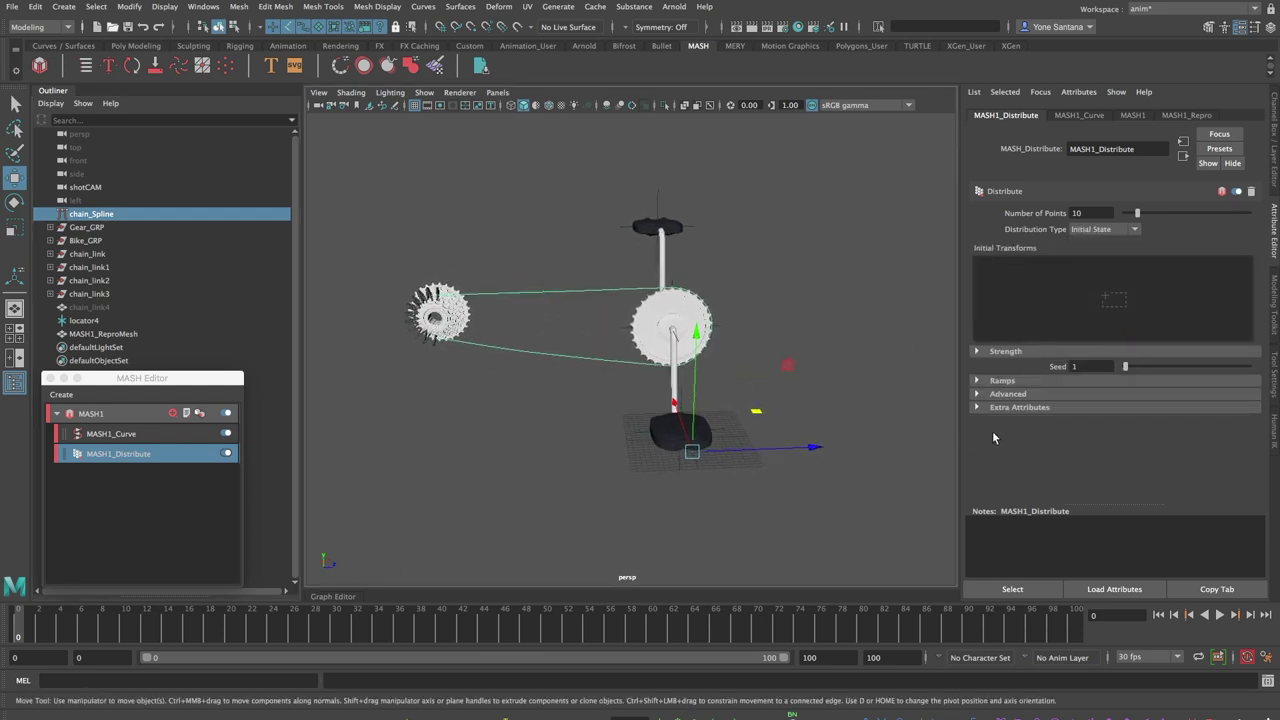
left_click(155, 436)
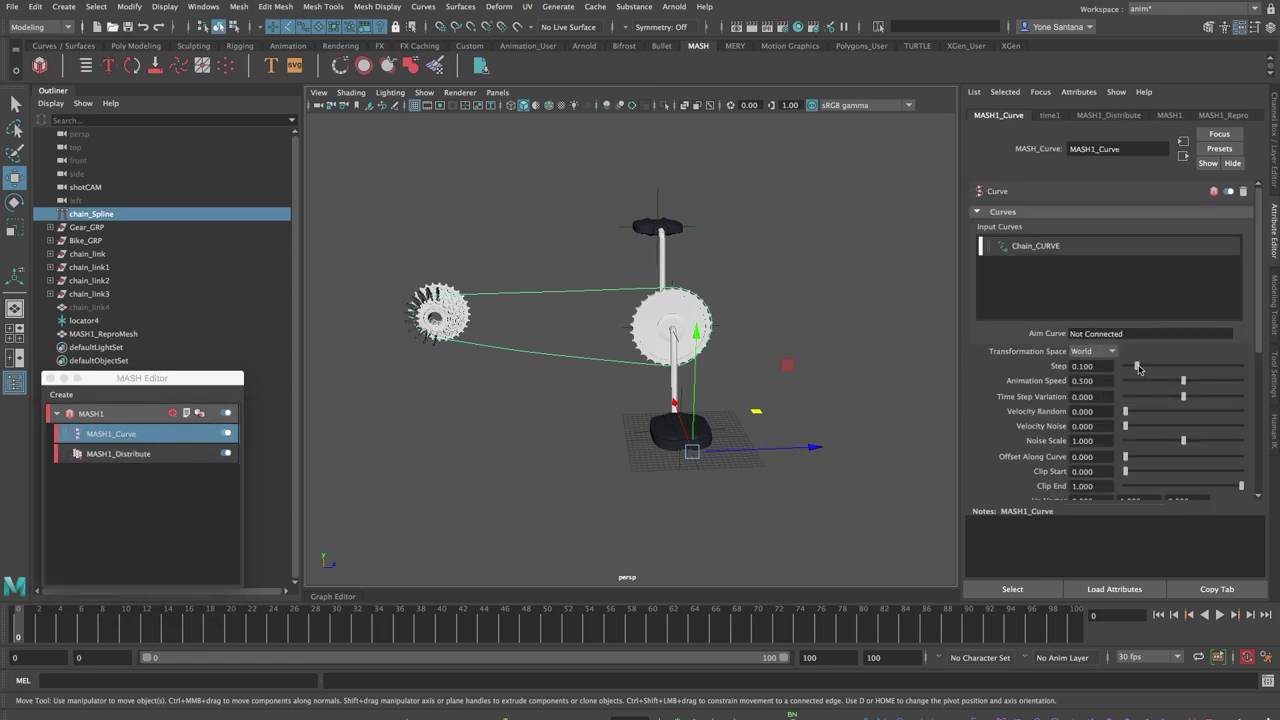
left_click_drag(1139, 368, 1262, 372)
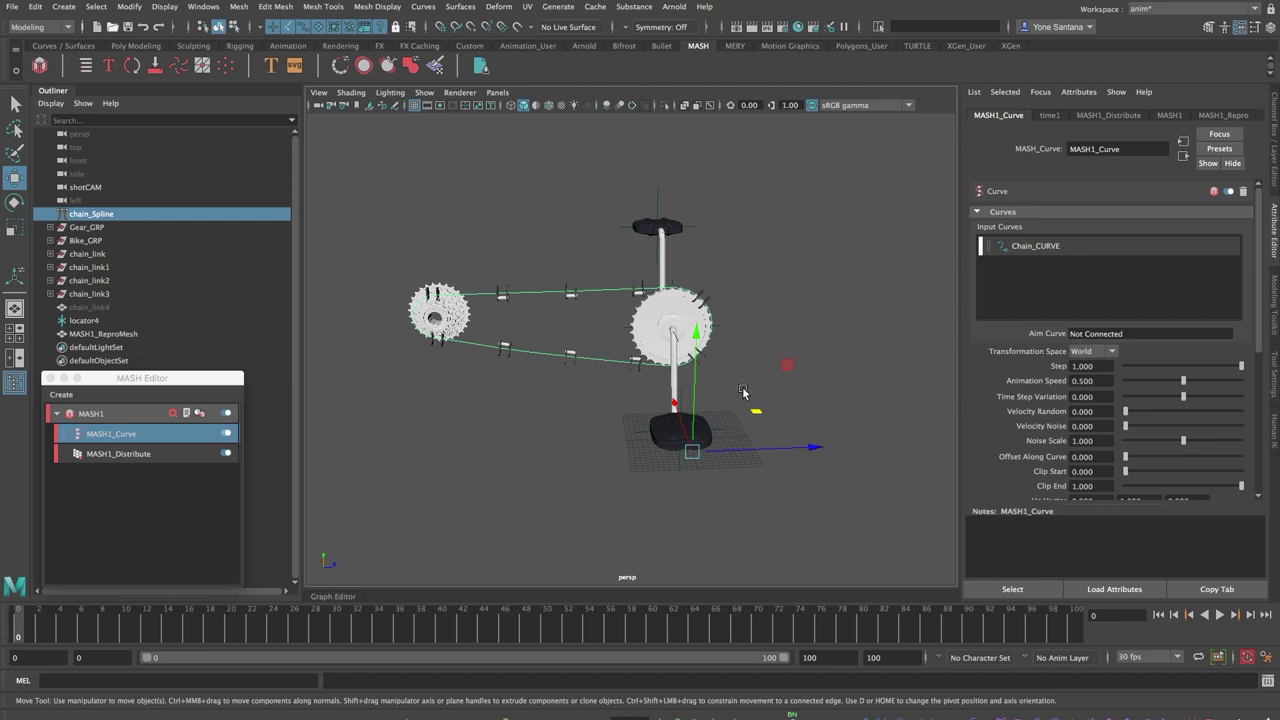
- Unhide the original chain_link4 mesh at the grid centre
left_click_drag(720, 393, 583, 343, "alt")
middle_click_drag(632, 427, 600, 409, "alt")
right_click_drag(600, 409, 694, 394, "alt")
middle_click_drag(694, 394, 703, 361, "alt")
left_click(94, 309)
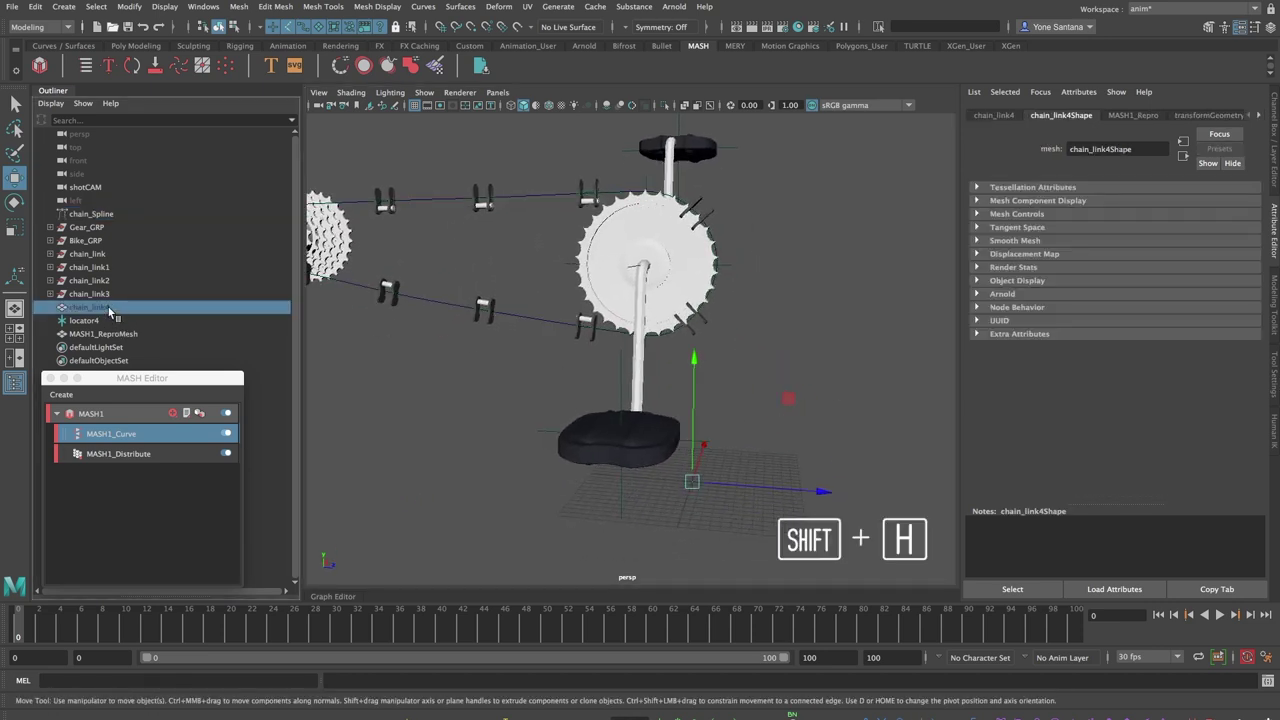
key("shift+h")
middle_click_drag(689, 476, 653, 433, "alt")
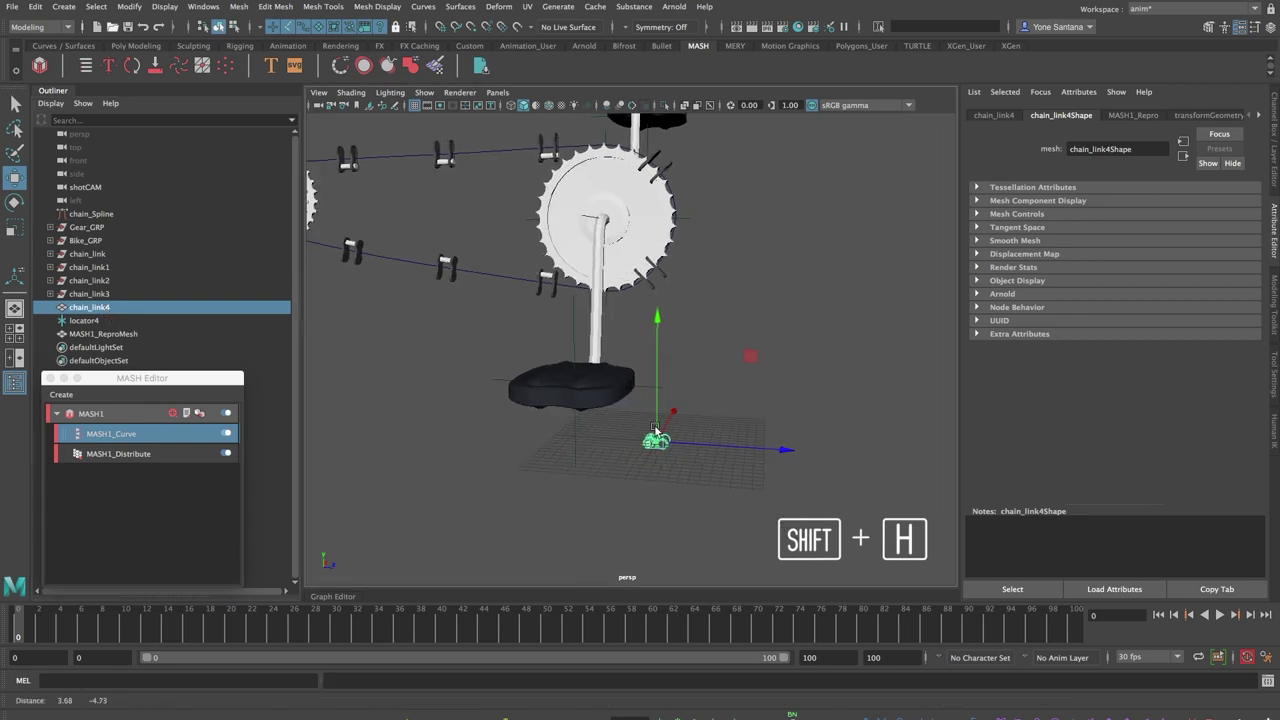
- Rotate chain_link4 until its copies lie lengthwise along the chain curve around the gears
left_click_drag(652, 432, 665, 445, "alt")
key("e")
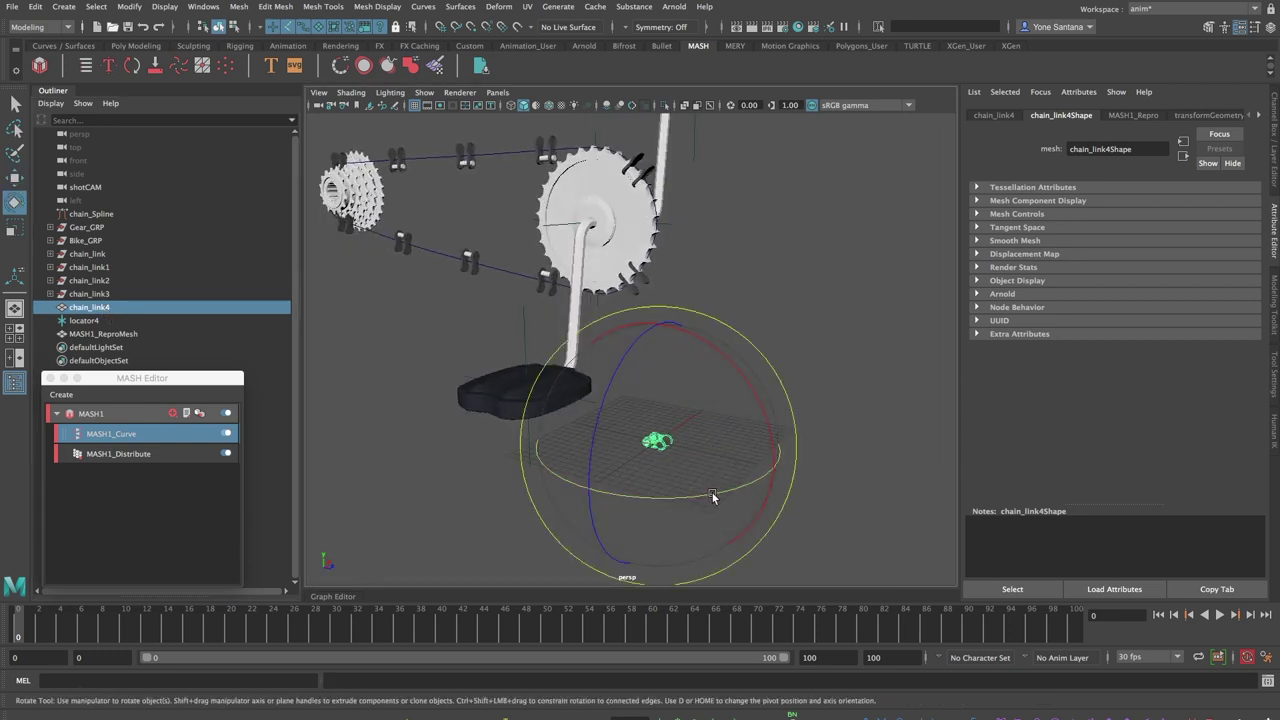
left_click_drag(714, 497, 648, 385)
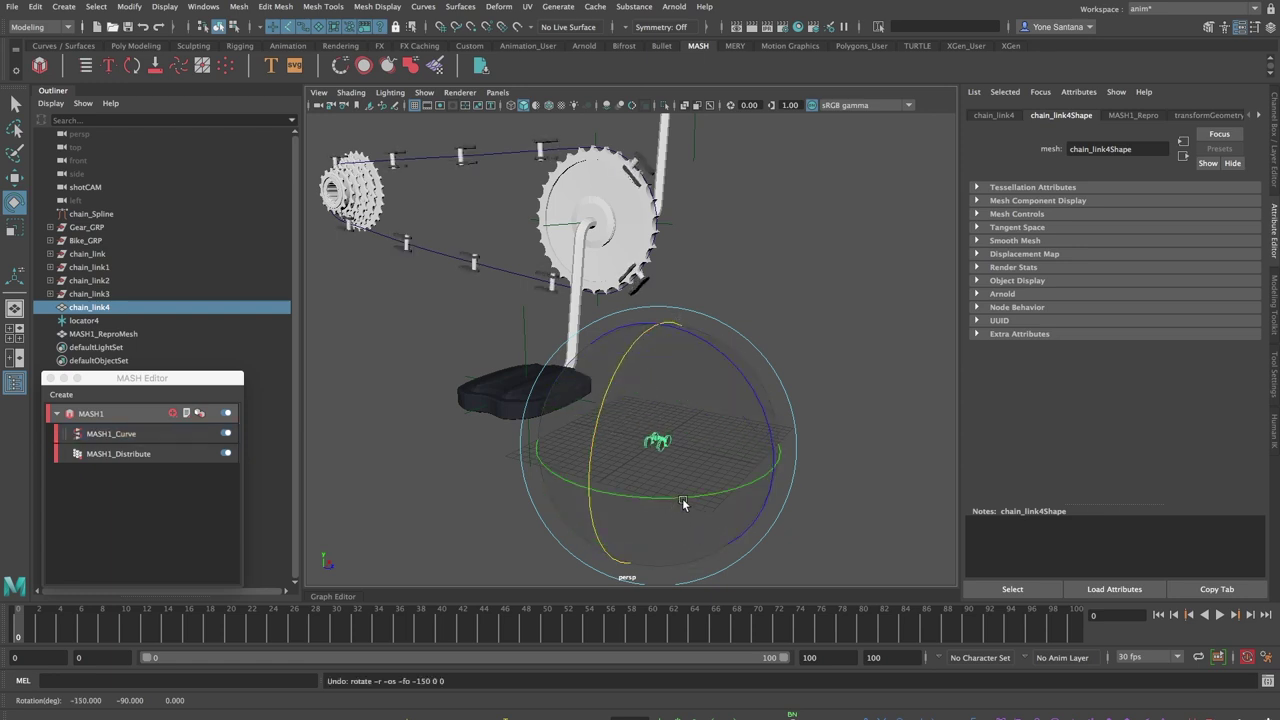
left_click_drag(683, 497, 732, 429)
key("q")
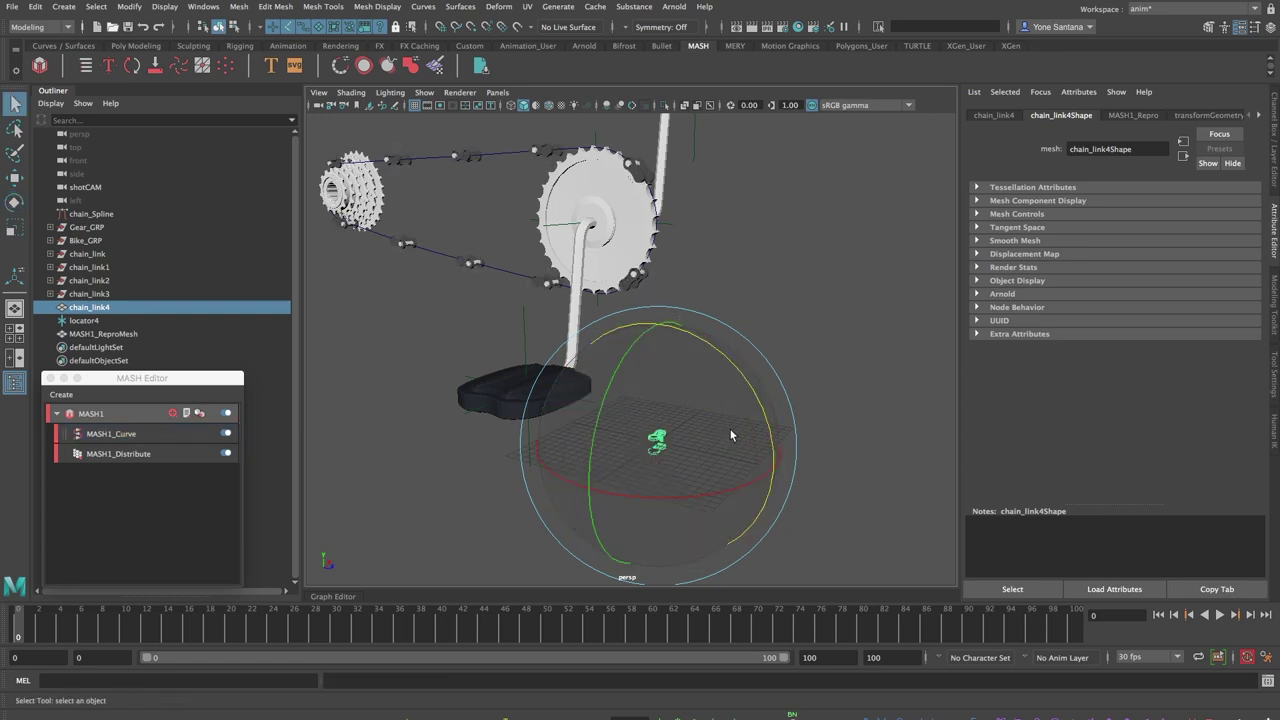
- Increase the Distribute node's number of points until links fill the chain curve, and set the Curve node's animation speed to -1
left_click(100, 454)
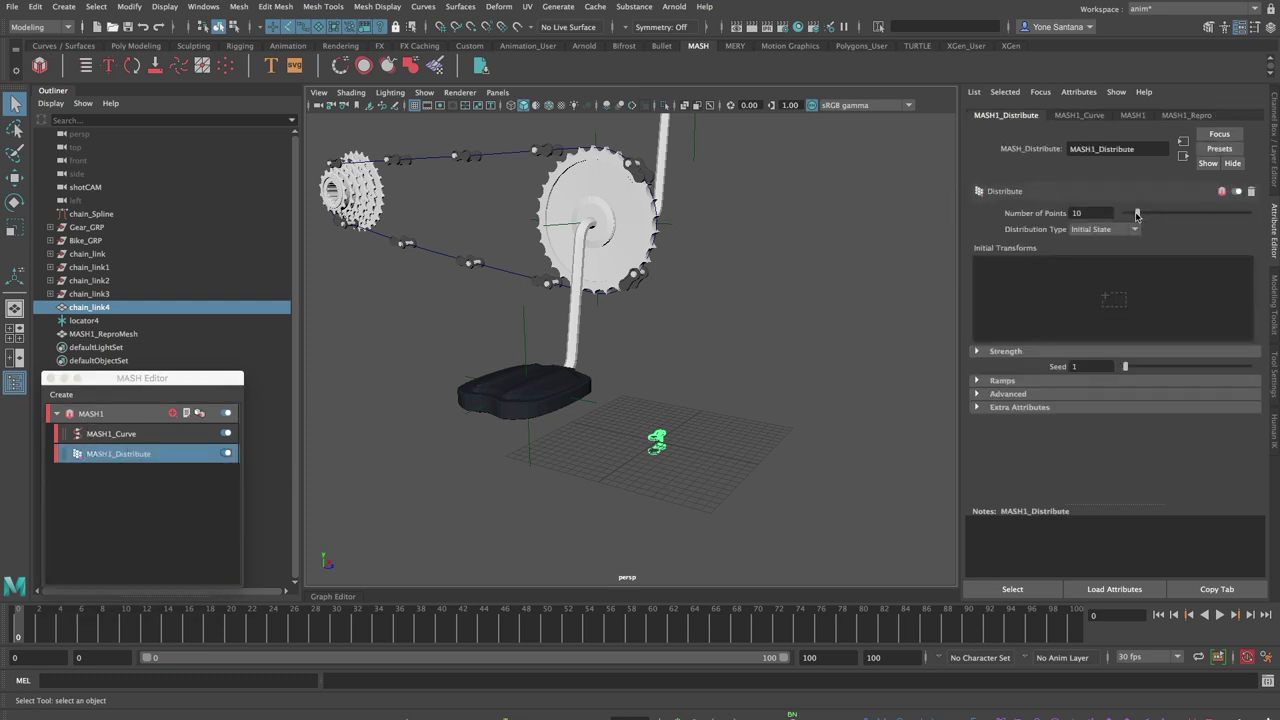
left_click_drag(1137, 214, 1185, 218)
left_click(145, 437)
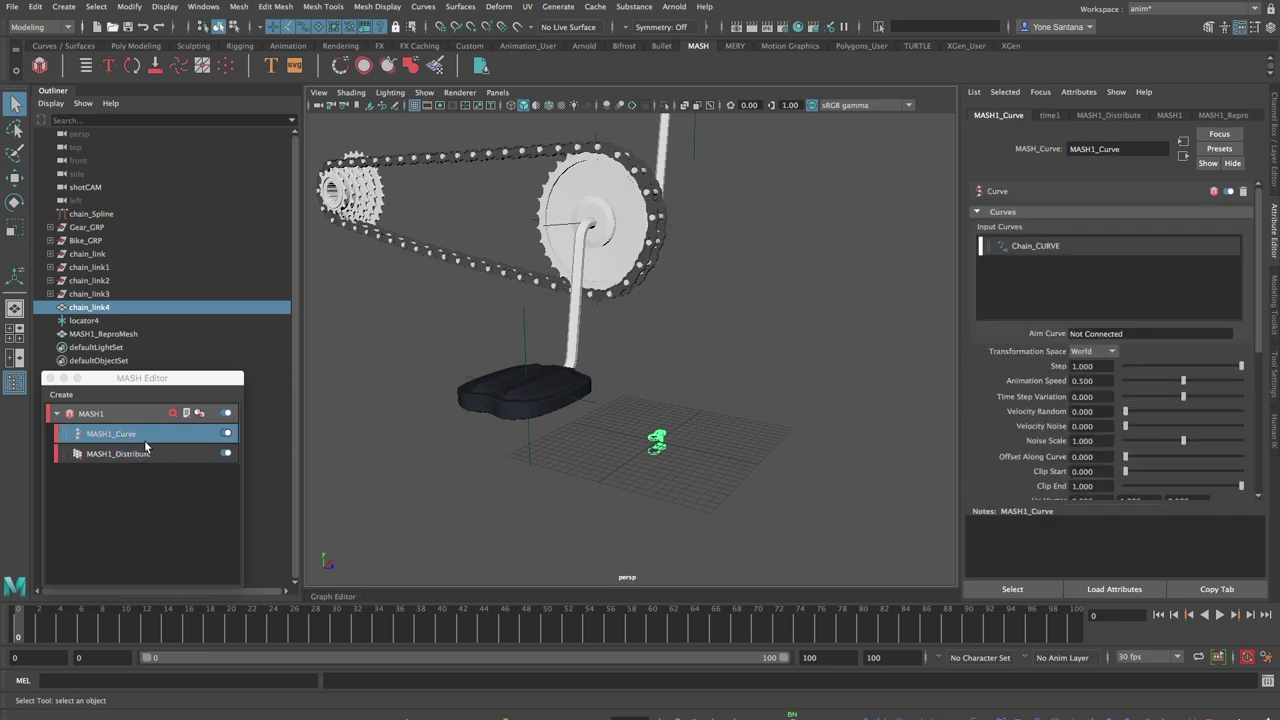
left_click(1098, 381)
type("1")
type("-1")
key("Return")
- Play and scrub the animation from the start to examine how the chain travels around the gears
key("alt+v")
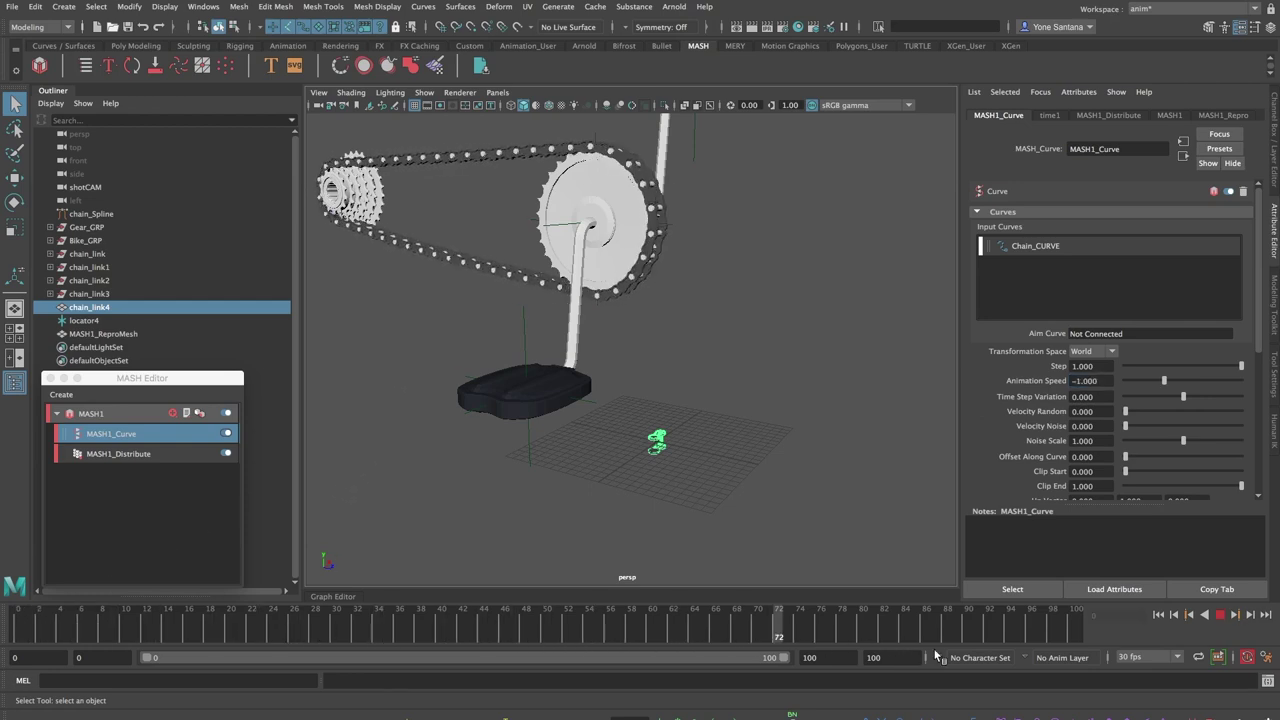
left_click(1219, 615)
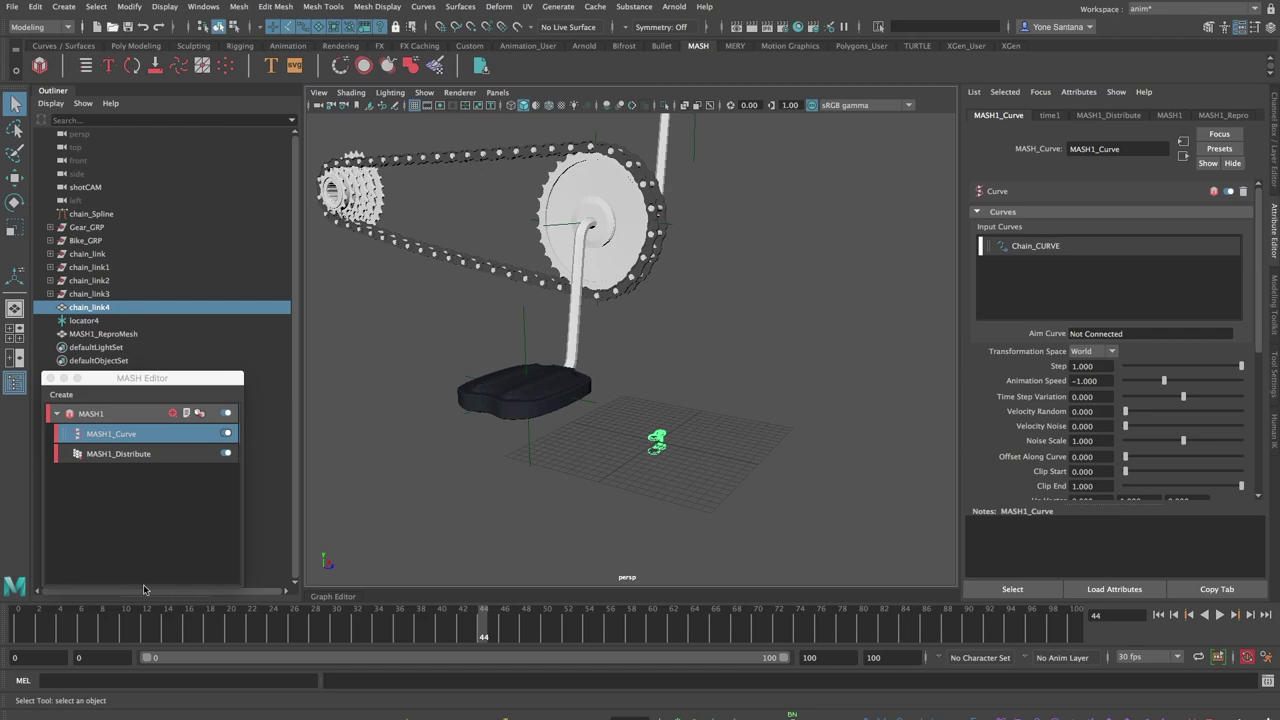
left_click(22, 622)
key("alt+v")
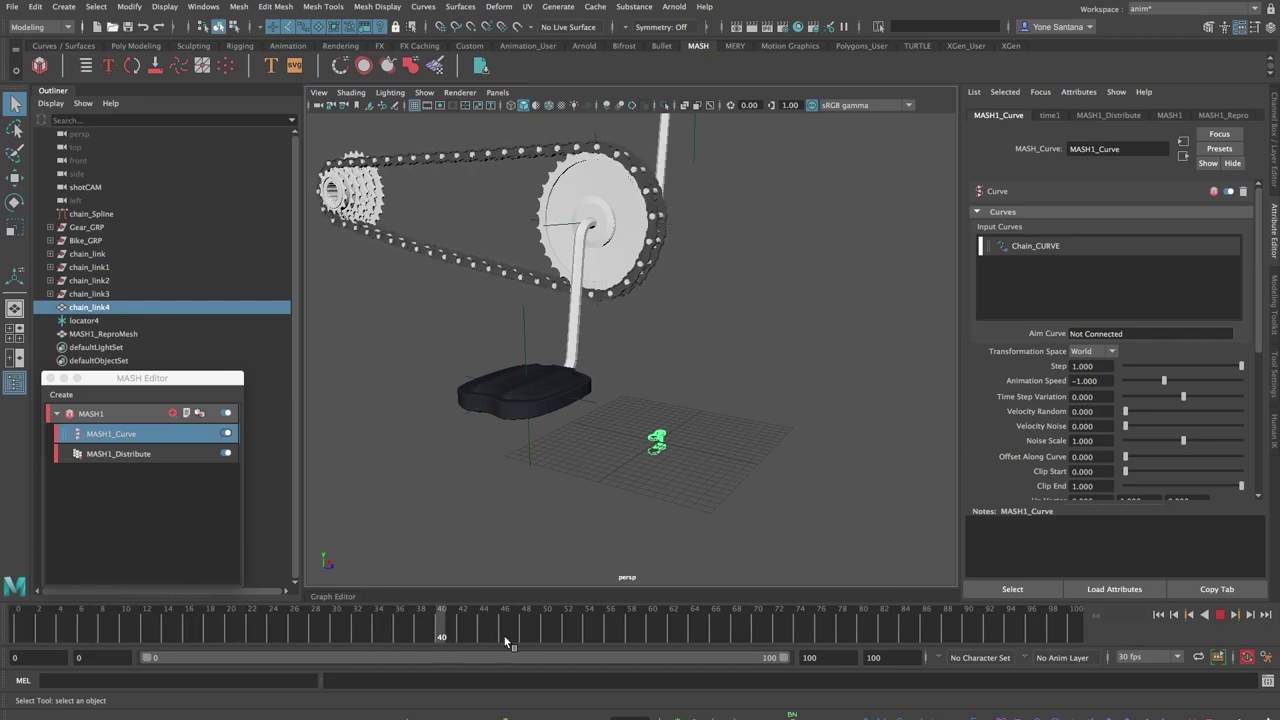
left_click_drag(645, 637, 1052, 640)
left_click_drag(604, 305, 657, 316, "alt")
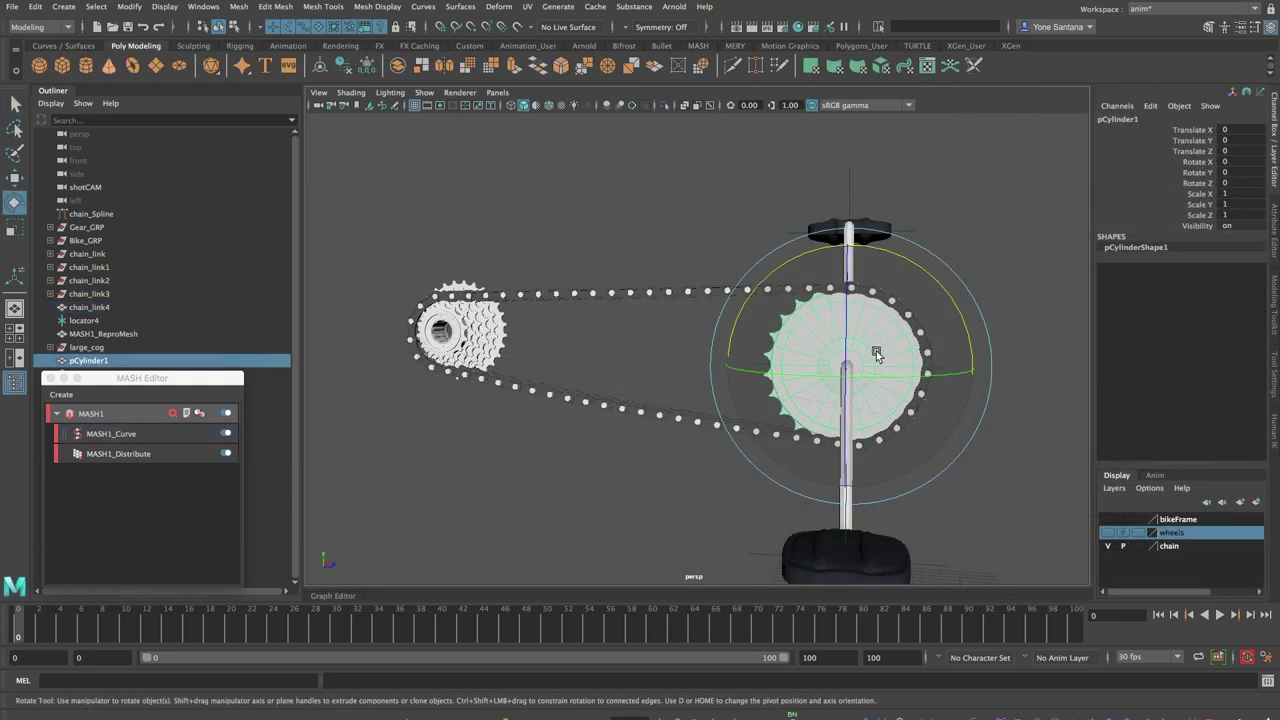
- Key the large front cog pCylinder1 at frame 0 and give it a Rotate X of 360 at frame 35
key("s")
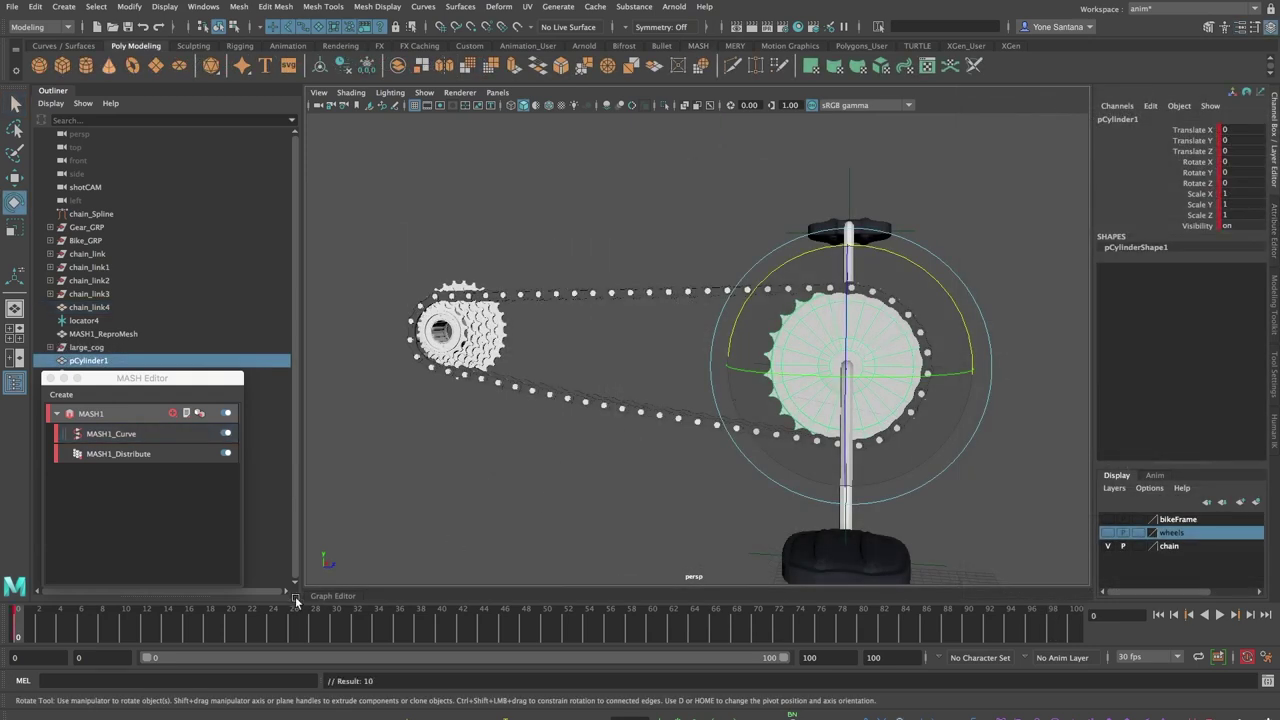
left_click(386, 630)
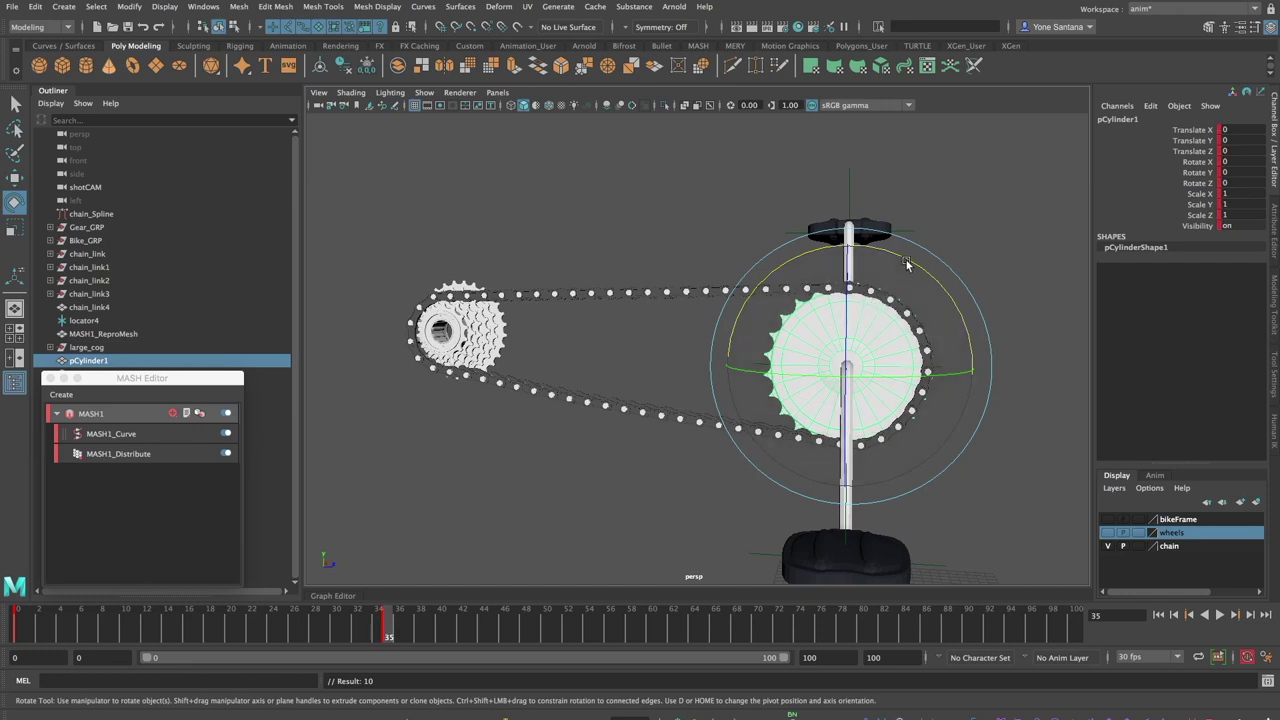
left_click_drag(894, 247, 990, 386)
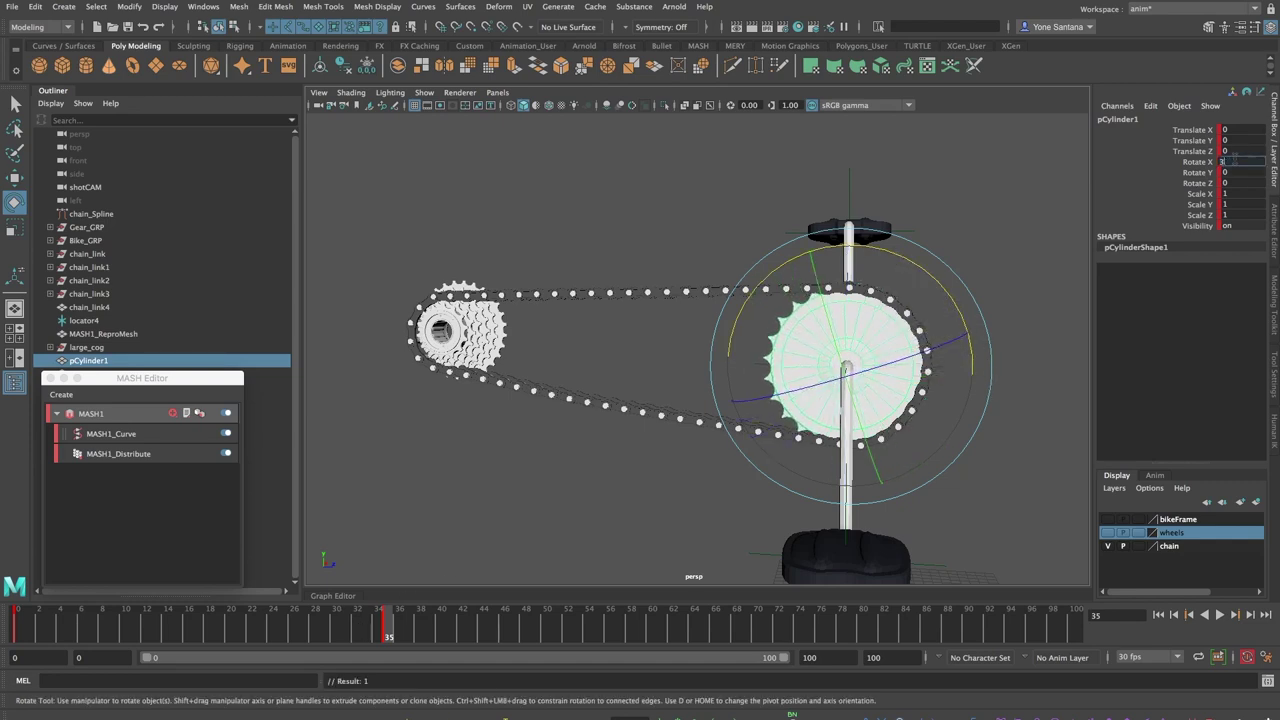
key("Return")
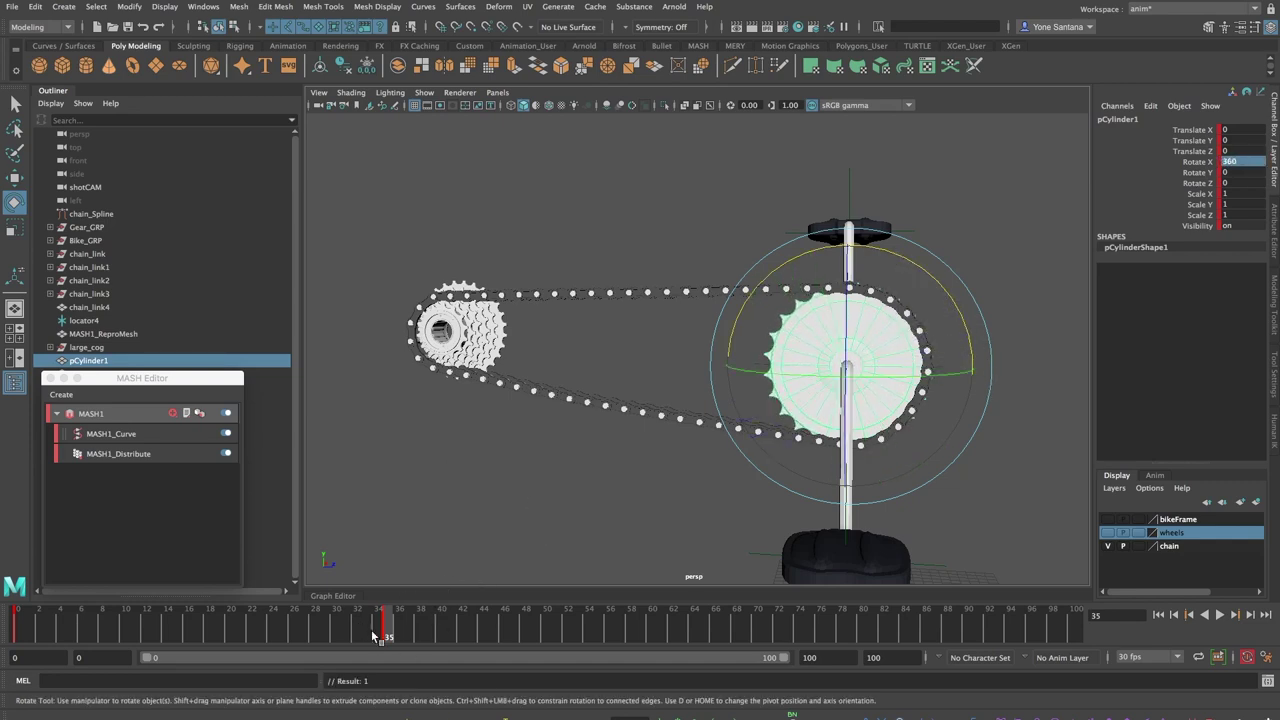
key("alt+v")
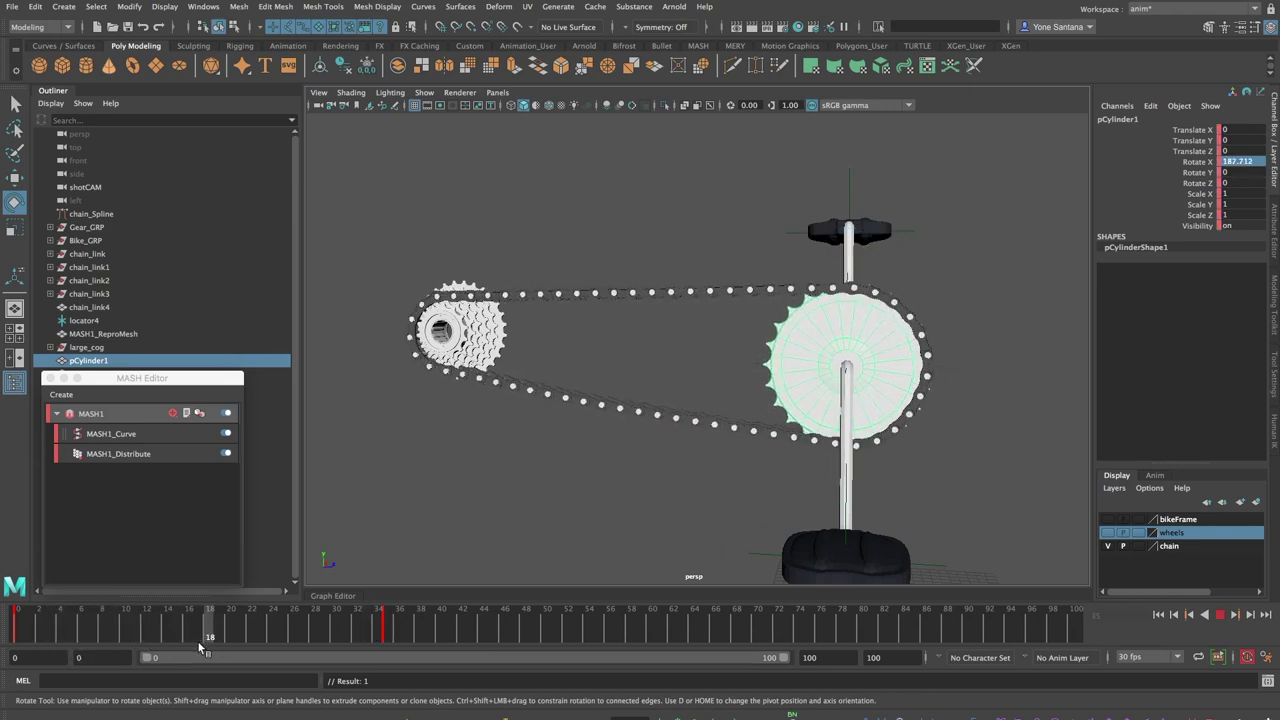
- Set the front cog's Rotate X to -360 at frame 35 and play the animation to compare it with the chain
left_click(387, 630)
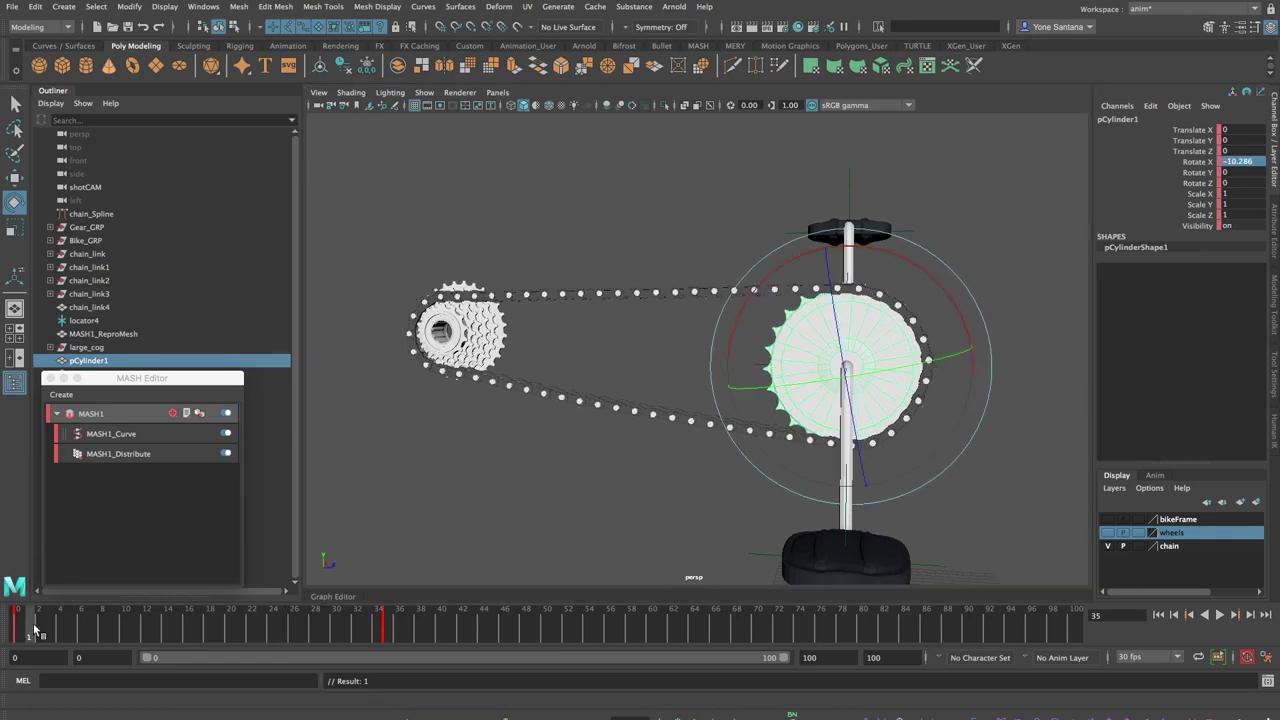
left_click_drag(32, 631, 138, 631)
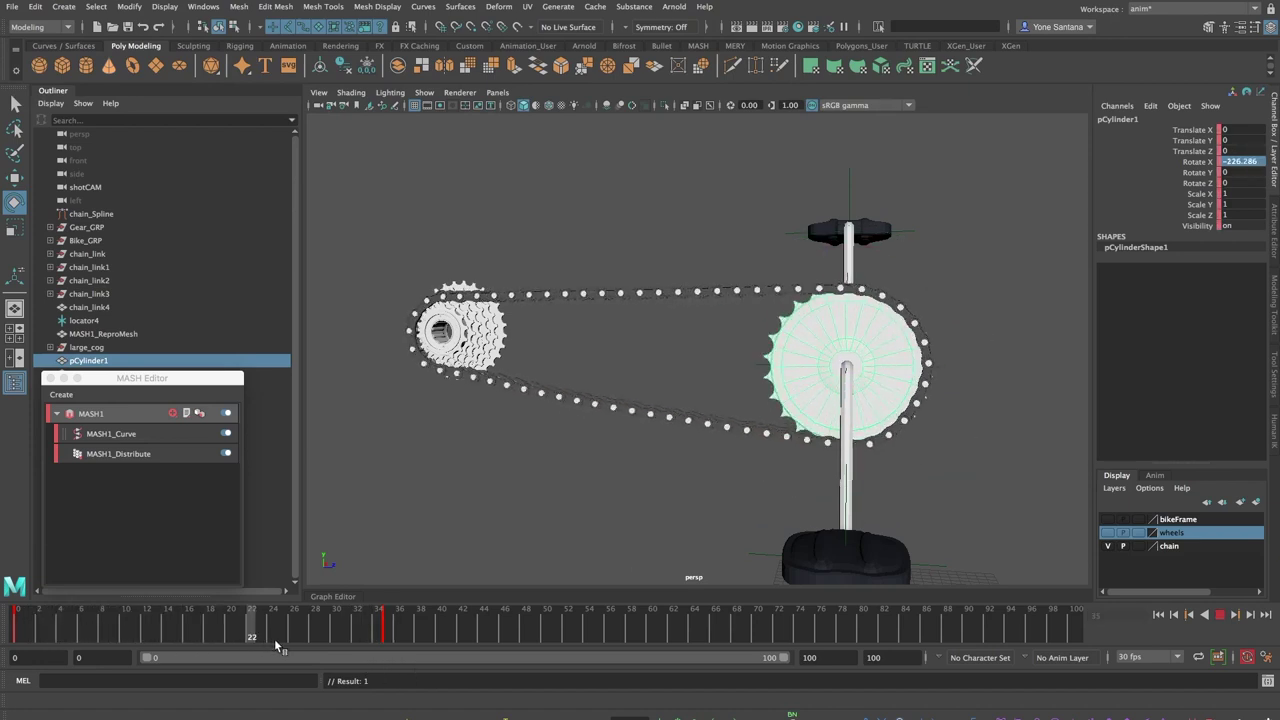
key("alt+v")
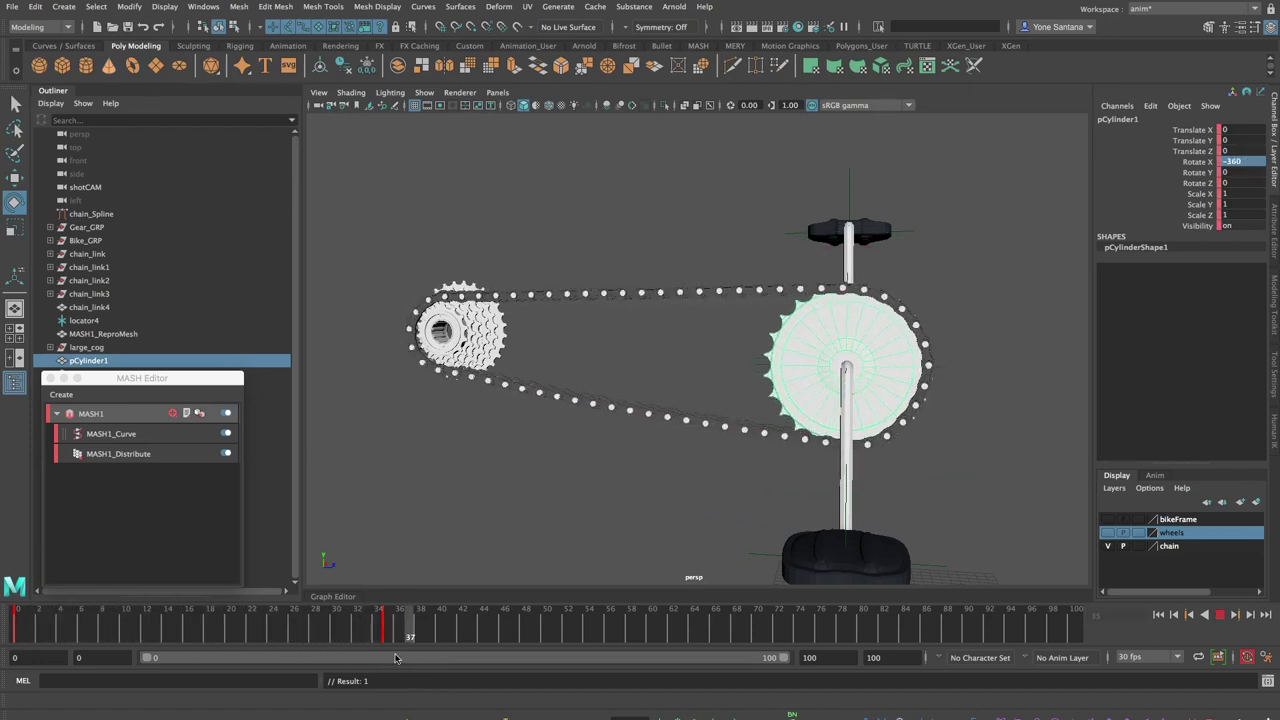
left_click_drag(403, 655, 389, 655)
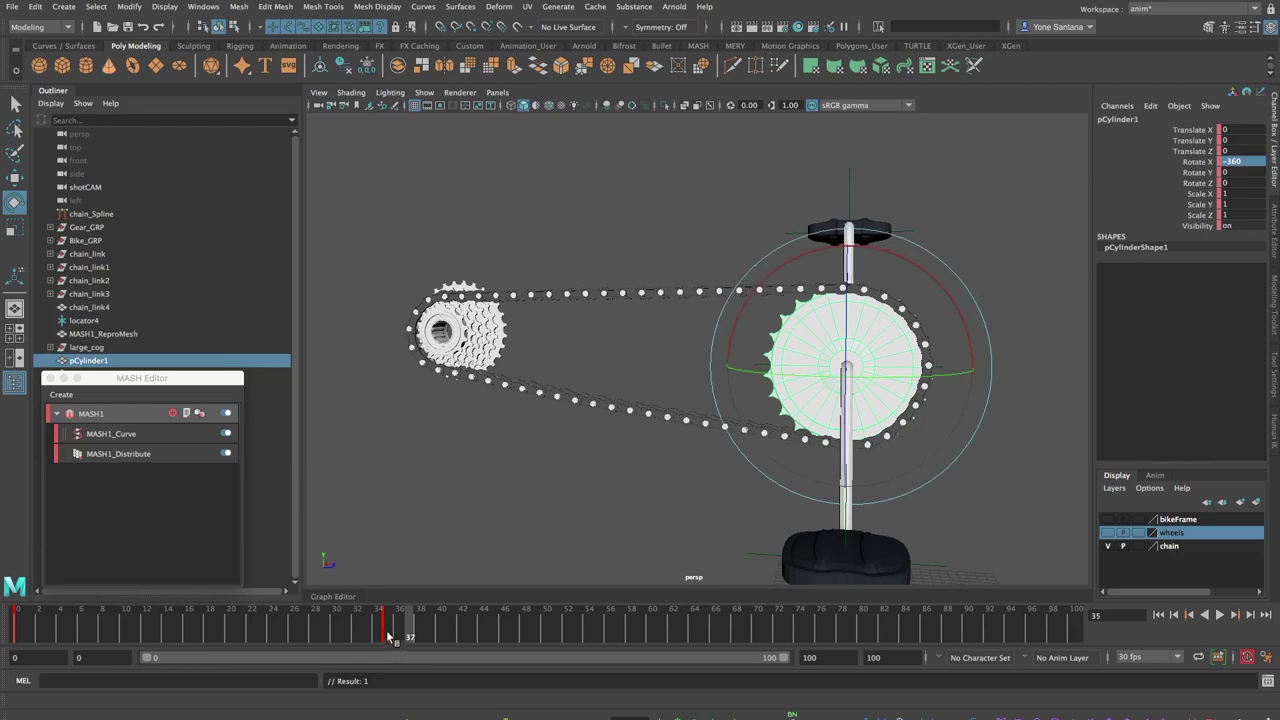
left_click(1052, 267)
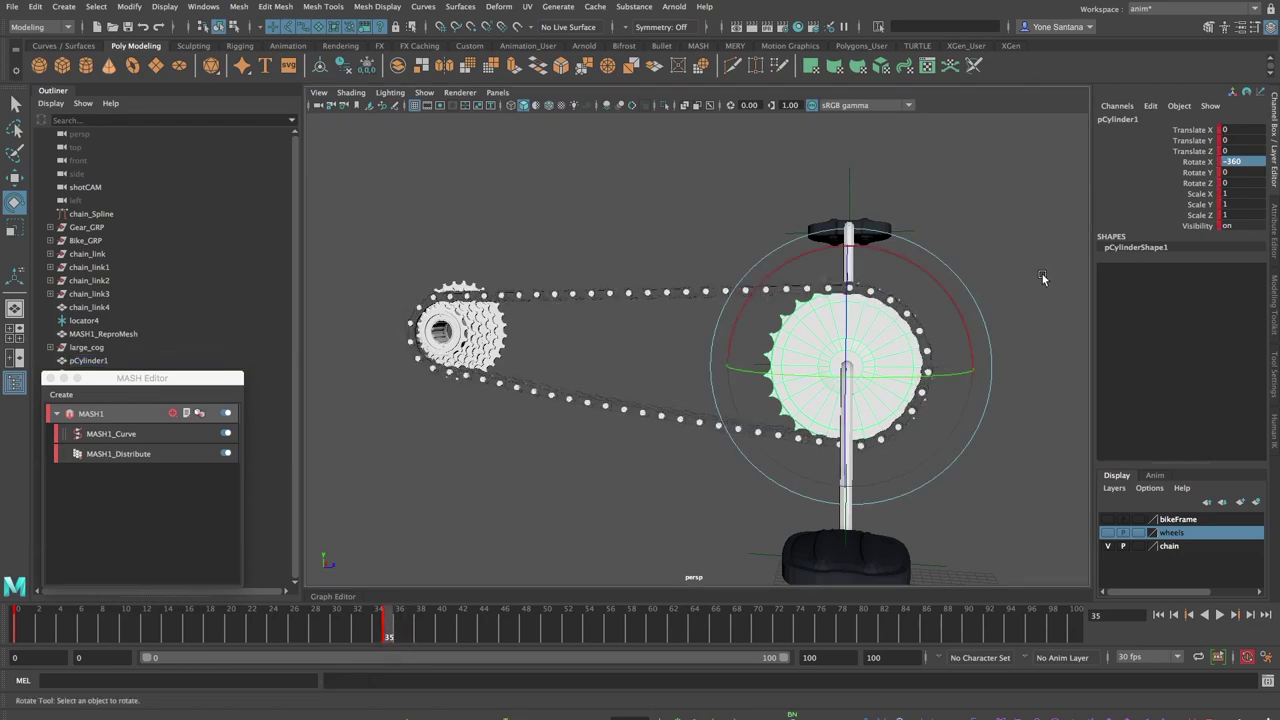
left_click(27, 635)
key("alt+v")
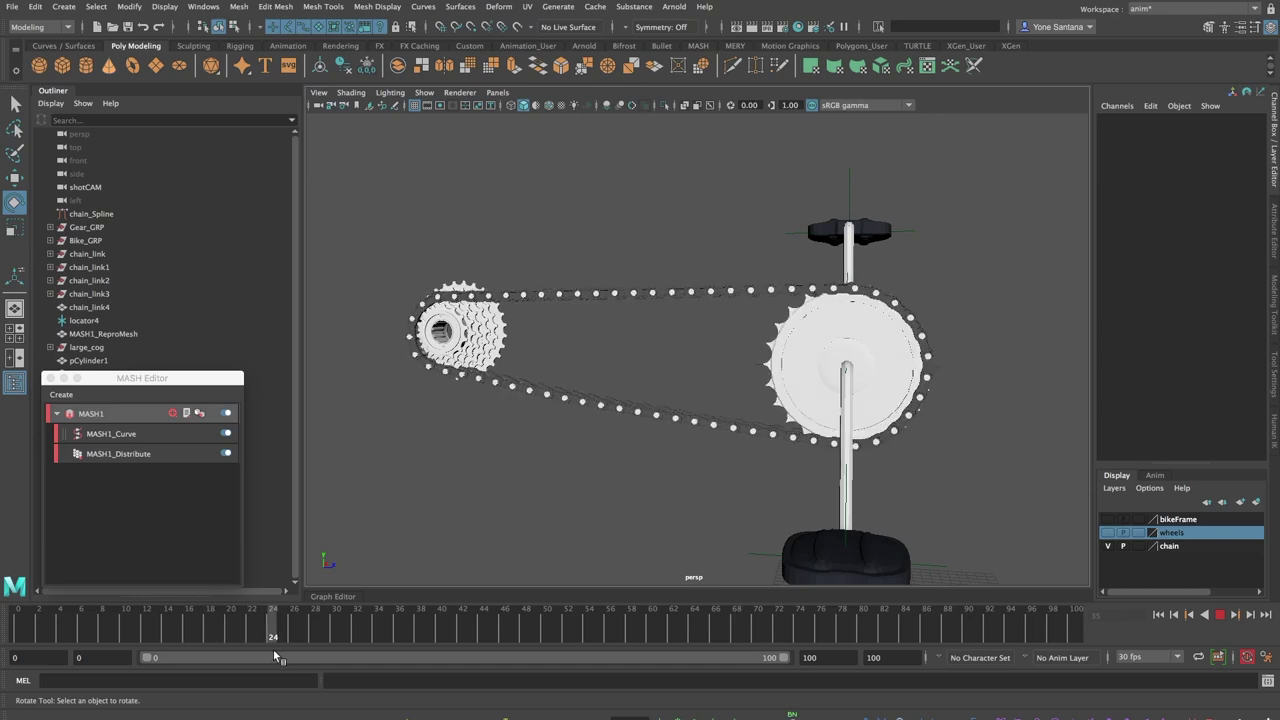
key("alt+v")
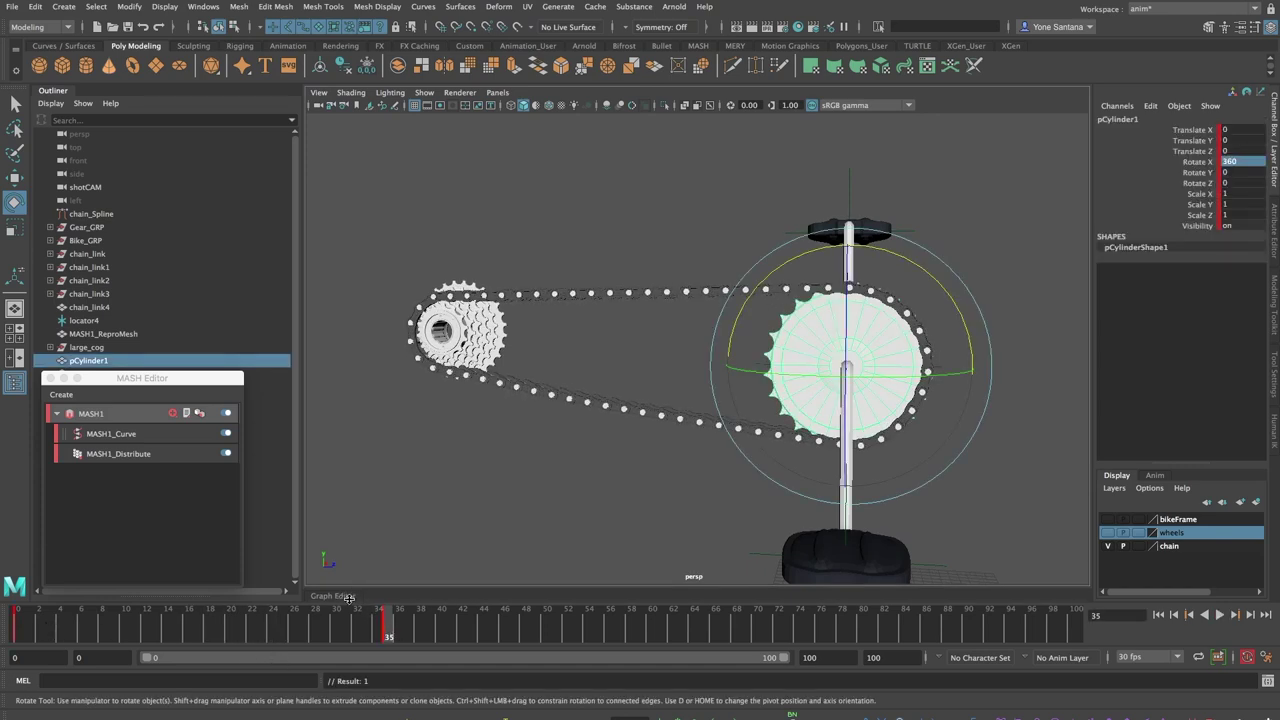
- Change the front cog's rotation keys from frame 0 to 35 to linear tangents
left_click(347, 597)
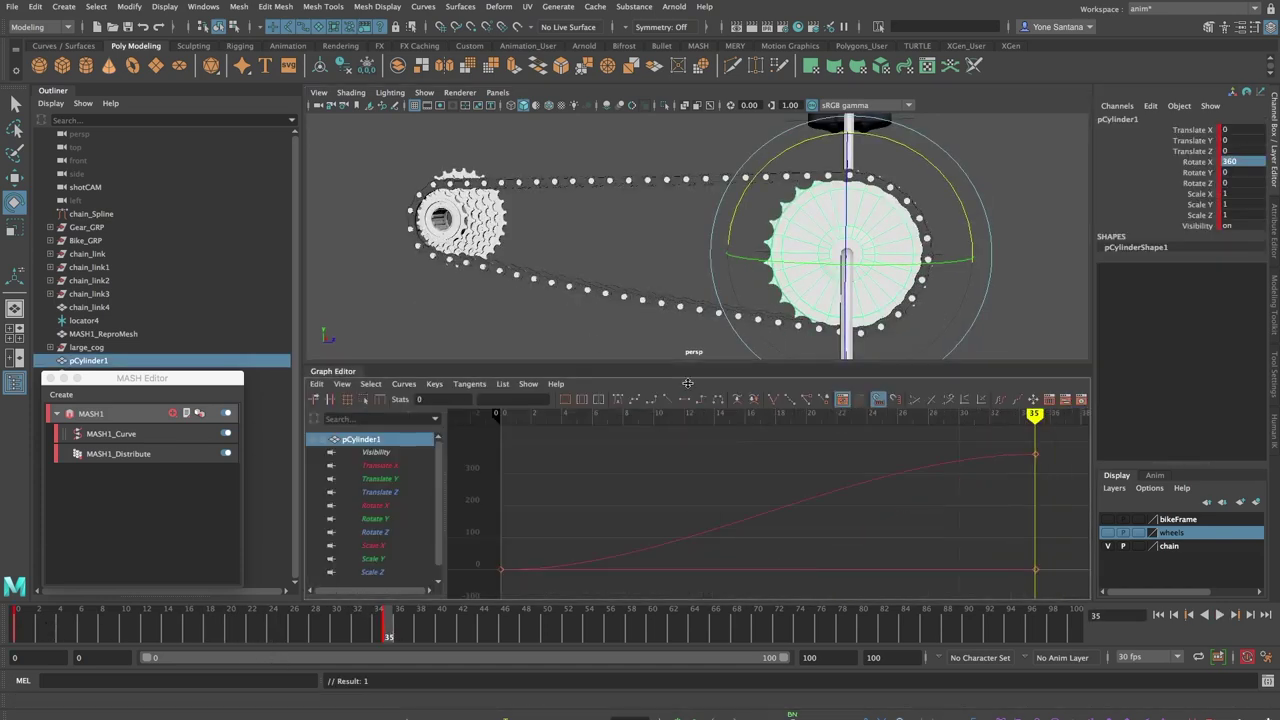
left_click_drag(395, 633, 30, 637, "shift")
right_click(88, 630)
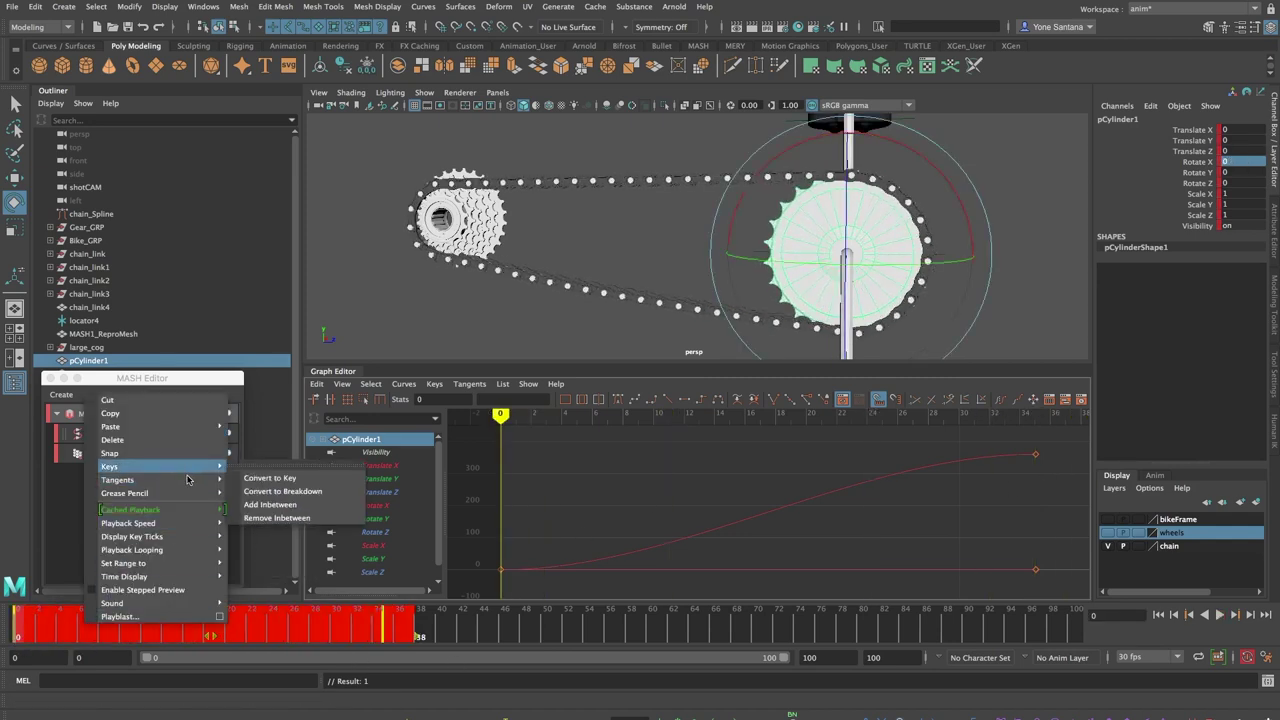
mouse_move(180, 480)
left_click(280, 502)
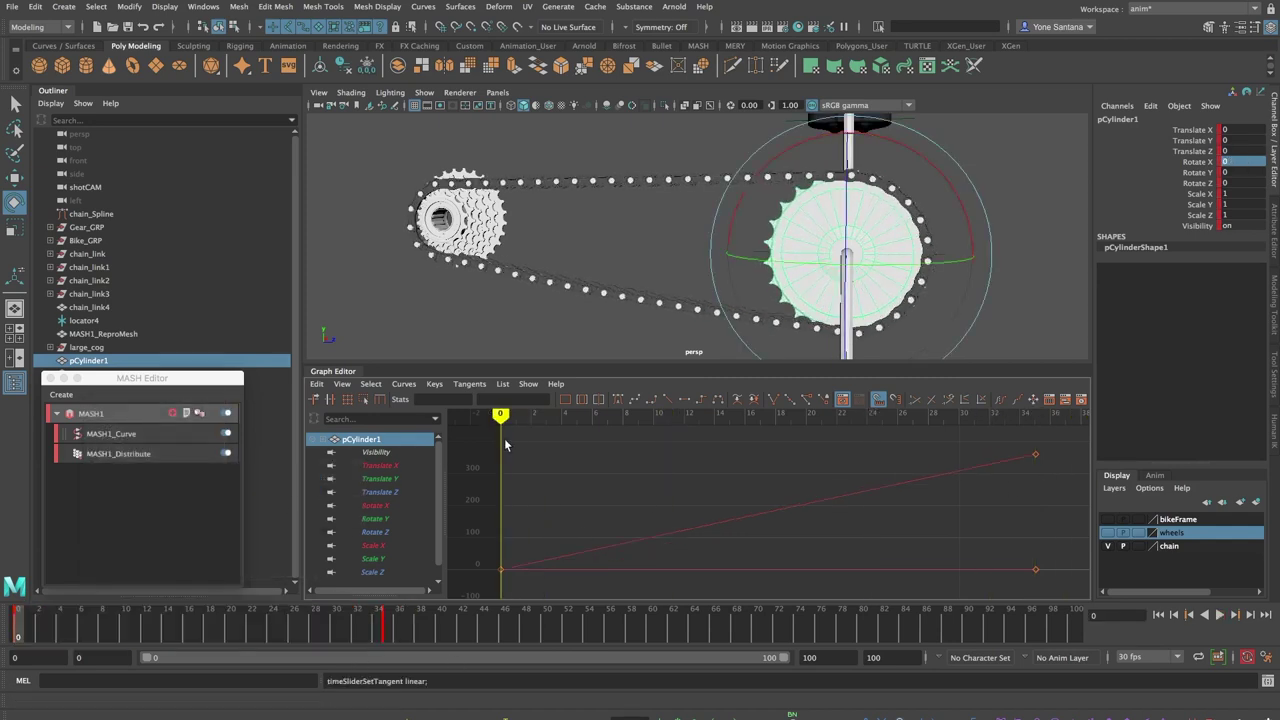
- Scrub and play the animation from the start to examine how the cog's linear rotation matches the chain
left_click_drag(20, 633, 119, 632)
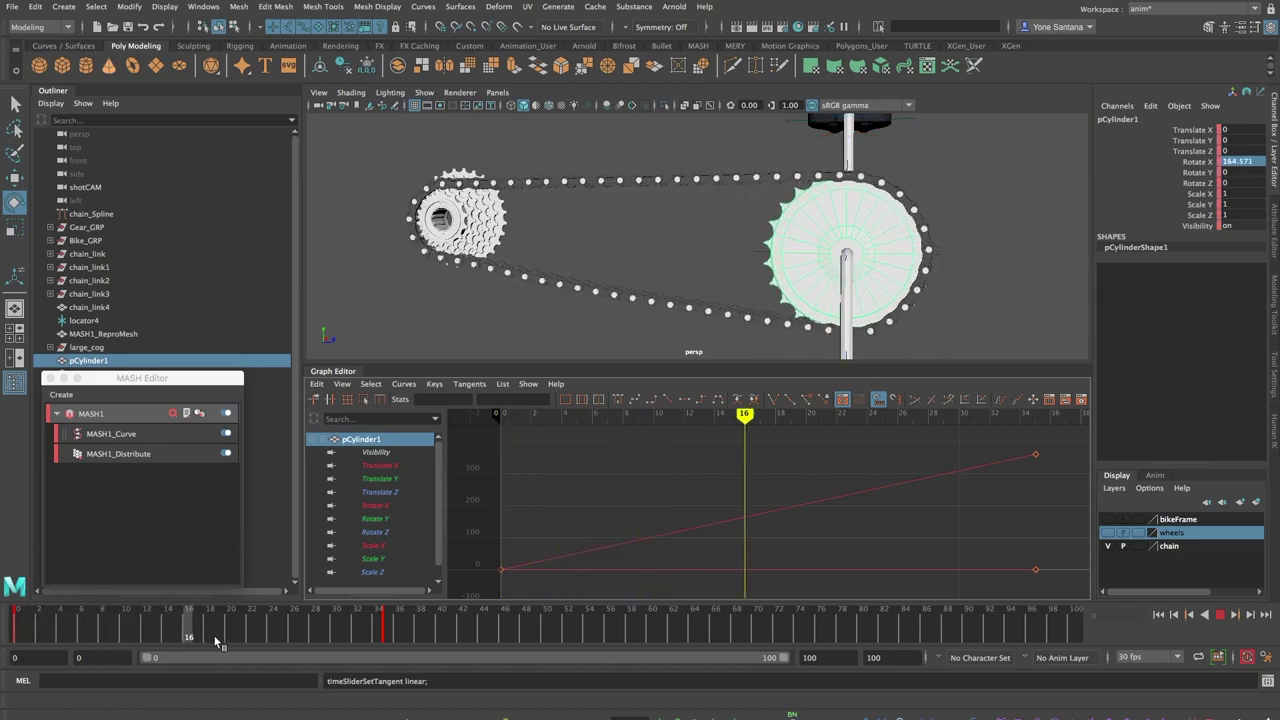
key("alt+v")
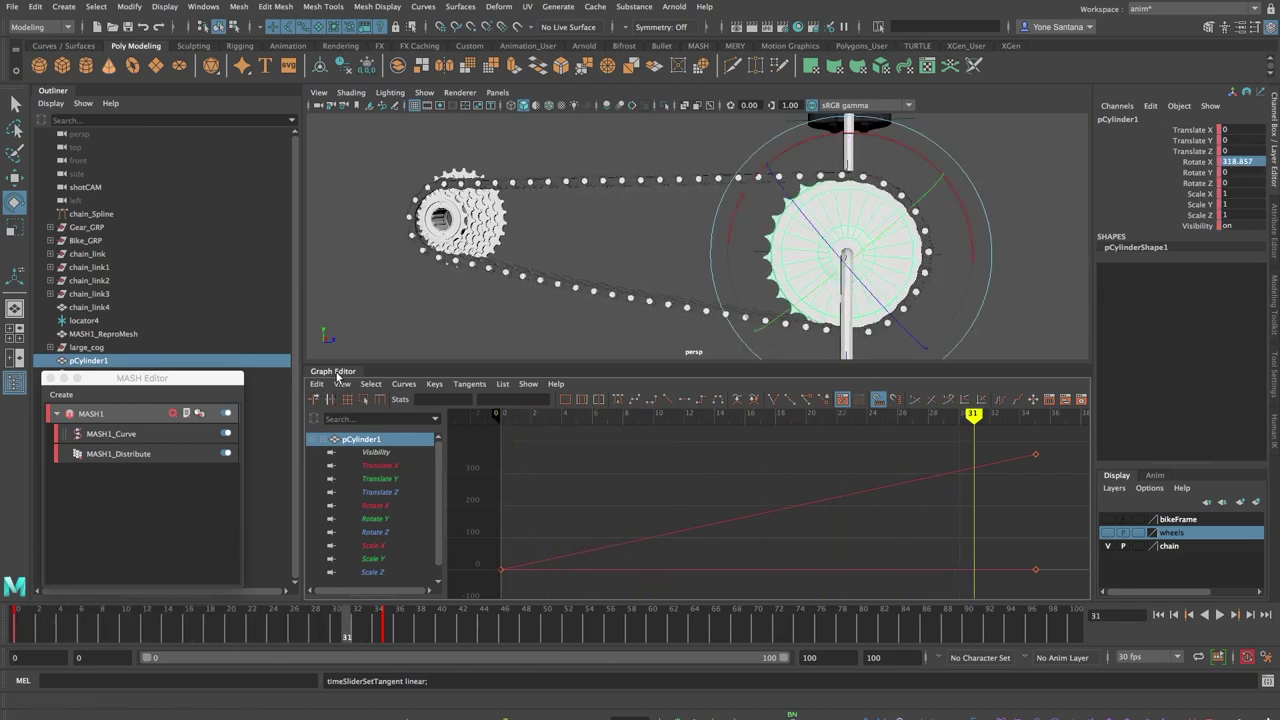
left_click(338, 375)
left_click(14, 629)
key("alt+v")
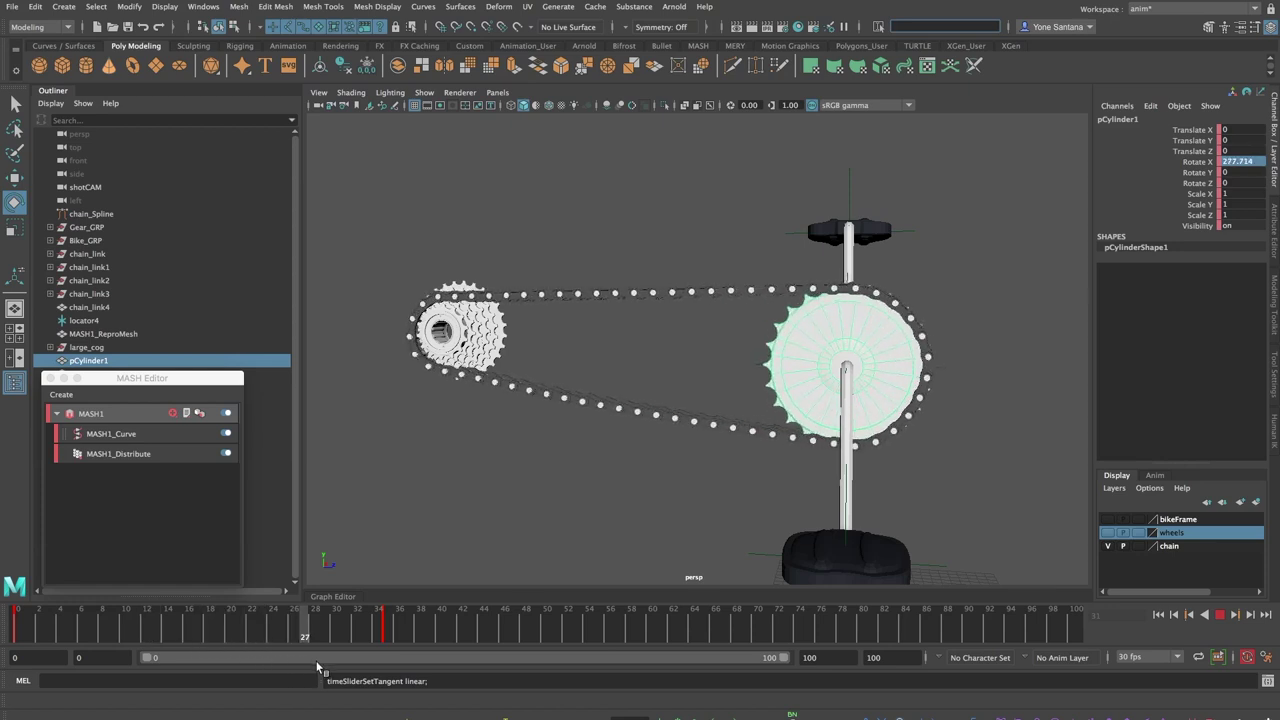
key("Escape")
- Select the frame 35 Rotate X key of the front cog in the Graph Editor and display the infinity curves
left_click(340, 595)
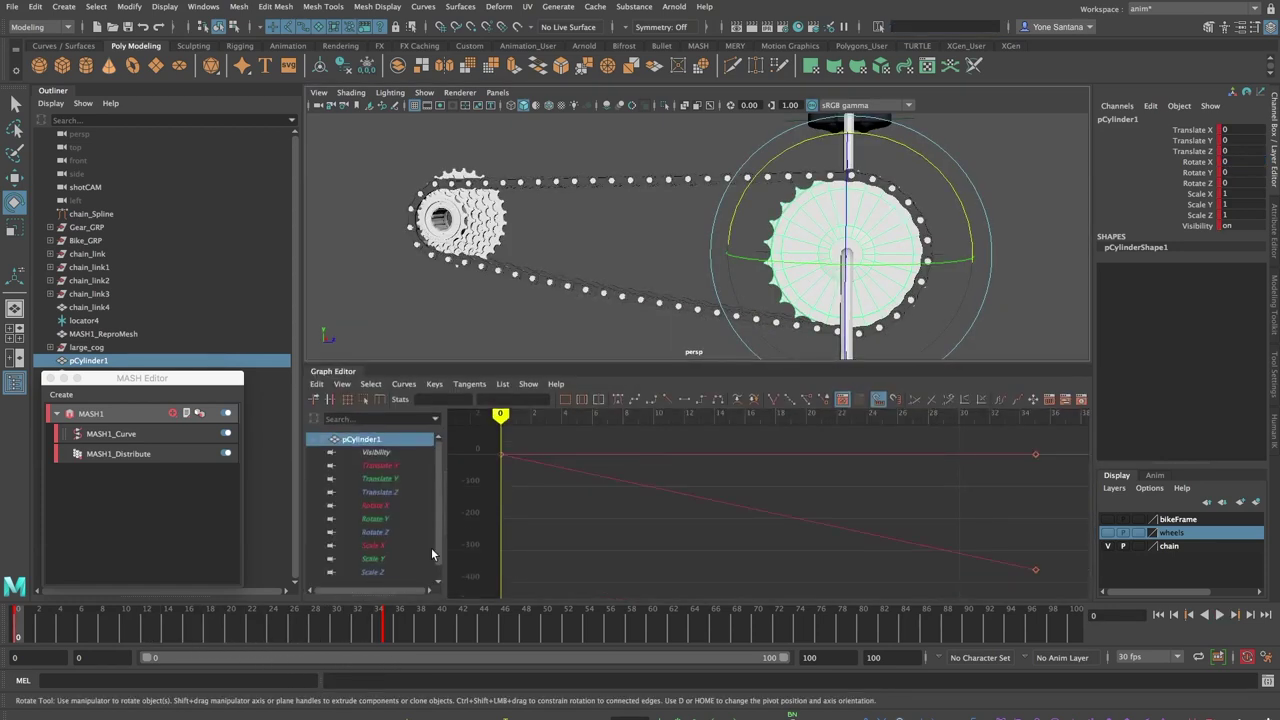
mouse_move(903, 528)
middle_mouse_down("alt")
mouse_move(931, 534)
mouse_move(925, 523)
middle_mouse_up("alt")
right_click_drag(923, 520, 897, 514, "alt")
middle_click_drag(897, 514, 866, 521, "alt")
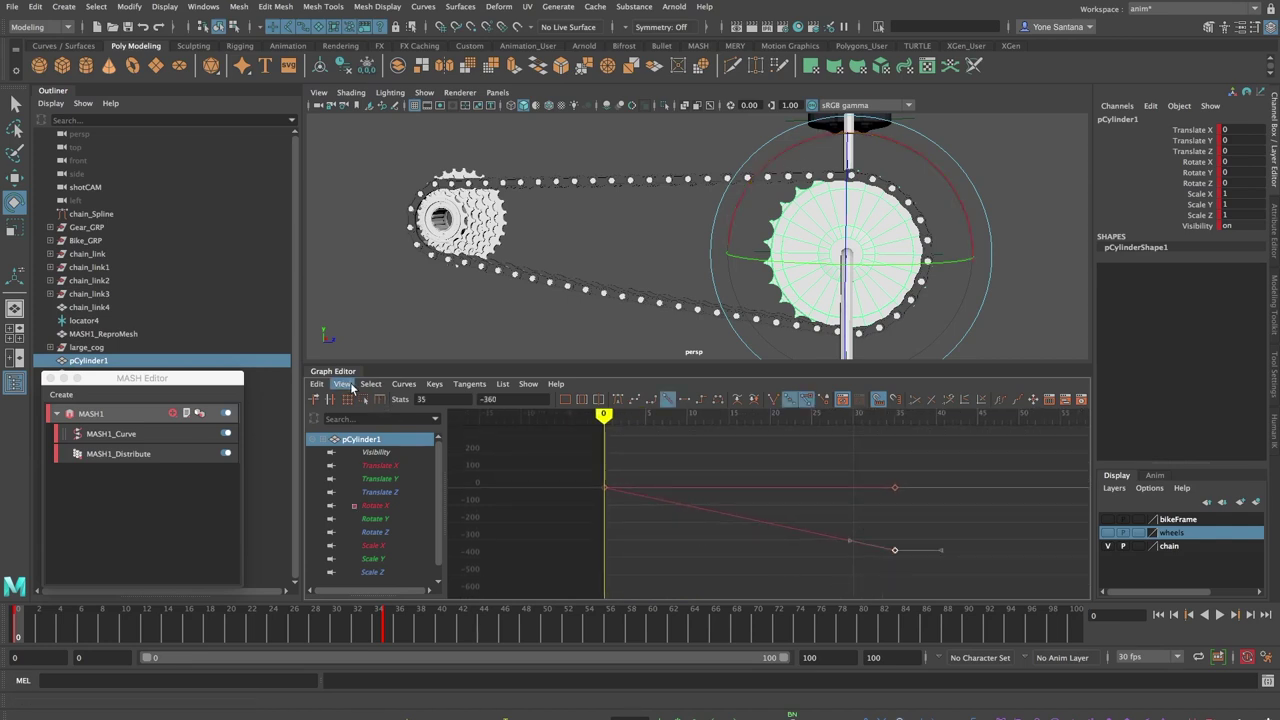
left_click(342, 384)
left_click(380, 565)
- Set the Rotate X curve's post infinity to Cycle with Offset and play the animation
left_click(404, 385)
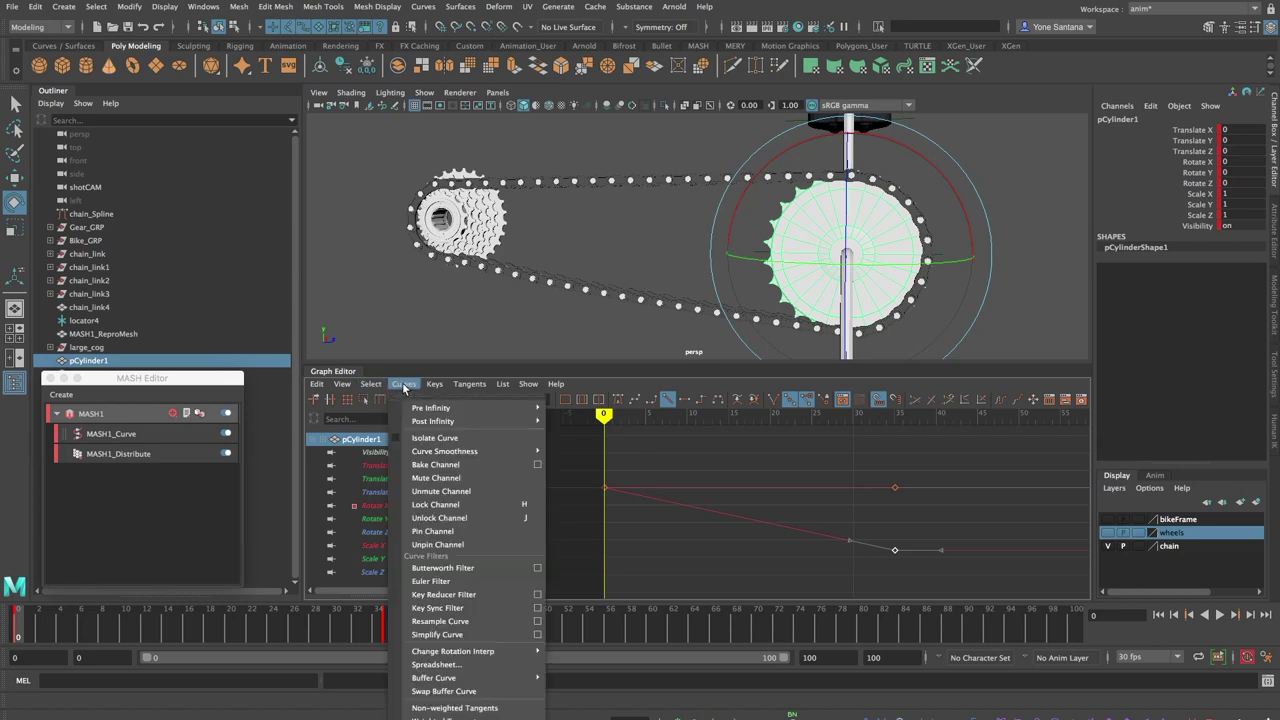
mouse_move(452, 422)
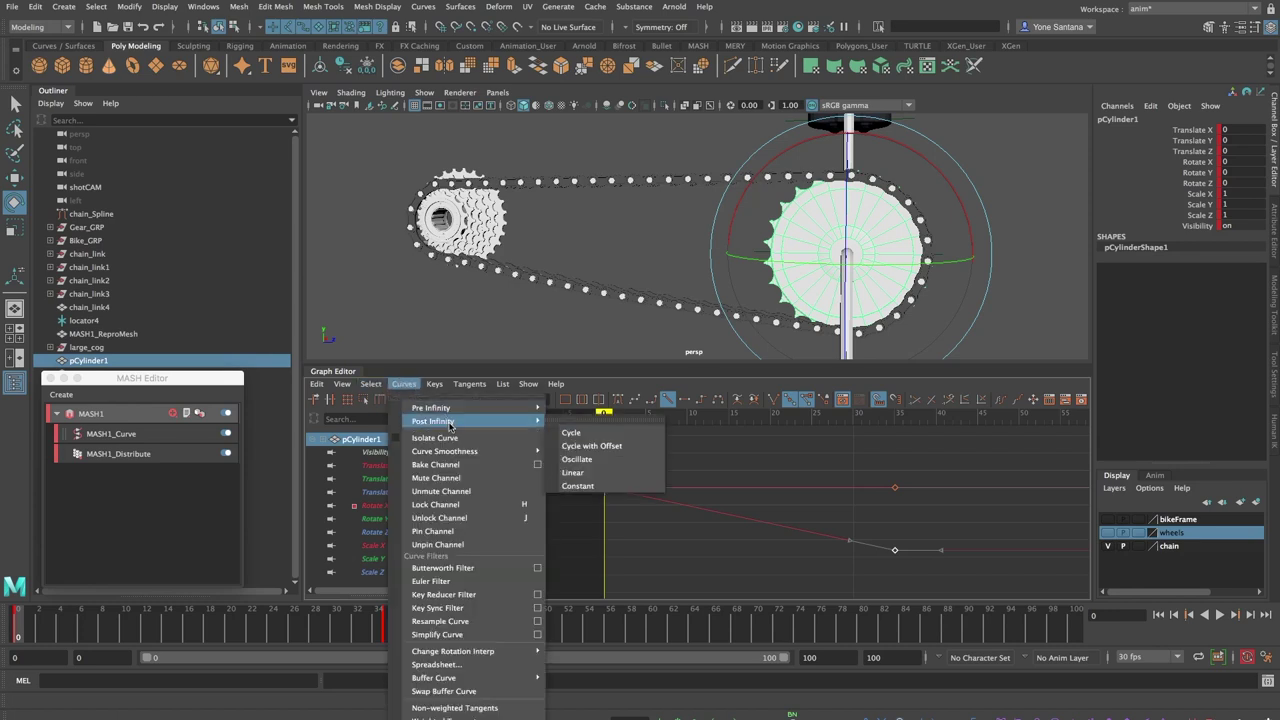
left_click(586, 449)
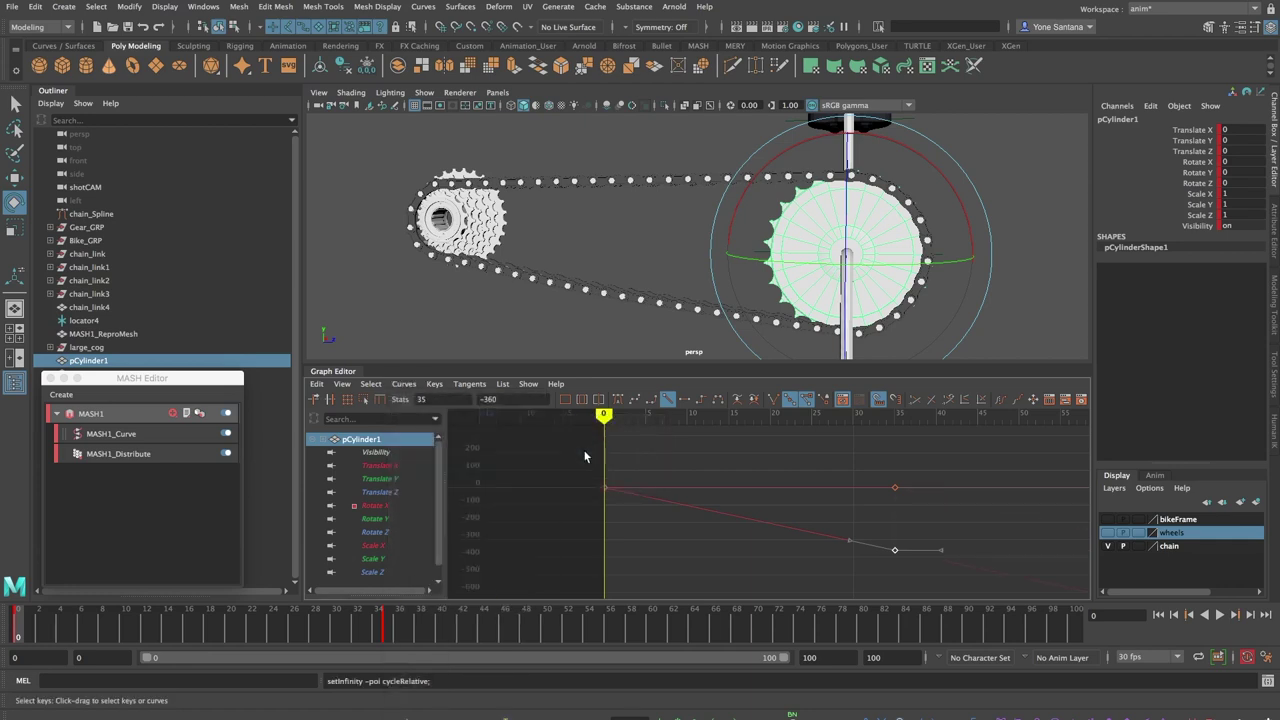
mouse_move(983, 539)
middle_mouse_down("alt")
mouse_move(700, 495)
mouse_move(815, 491)
mouse_move(998, 542)
middle_mouse_up("alt")
key("alt+v")
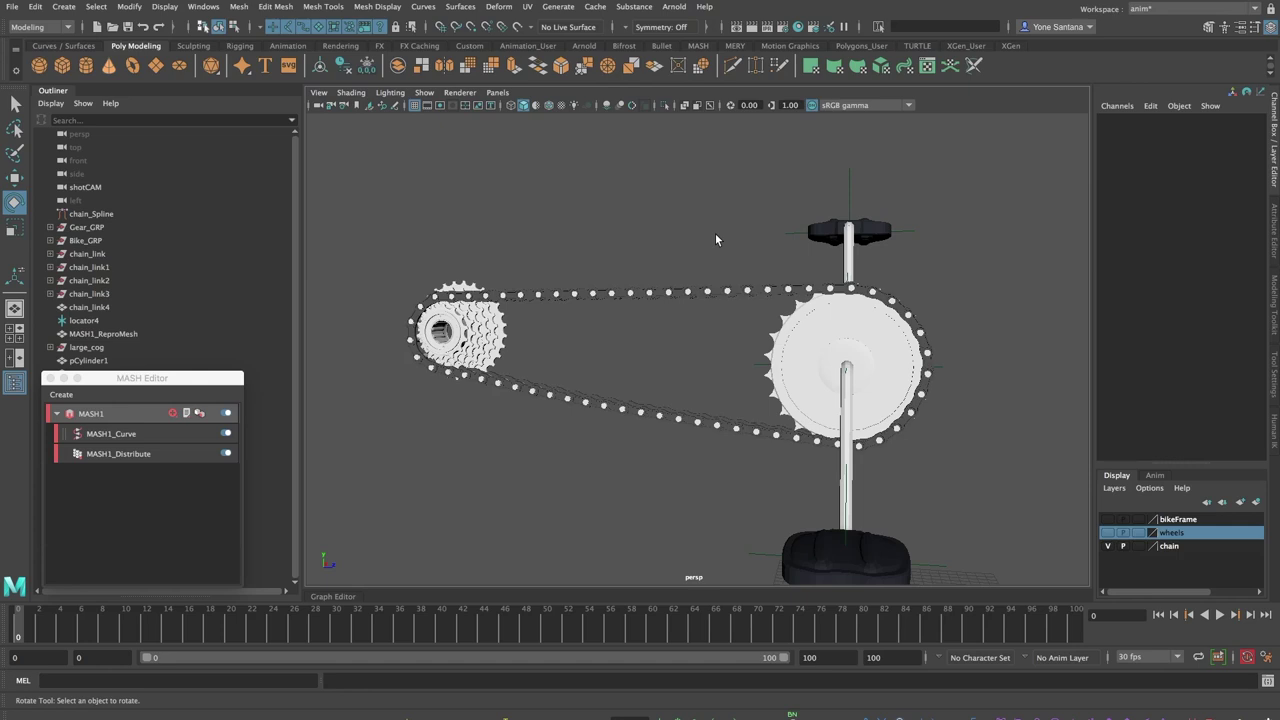
- Orient-constrain Back_cog to the front cog pCylinder1 on all axes with Maintain offset enabled, and play the animation
left_click(808, 332)
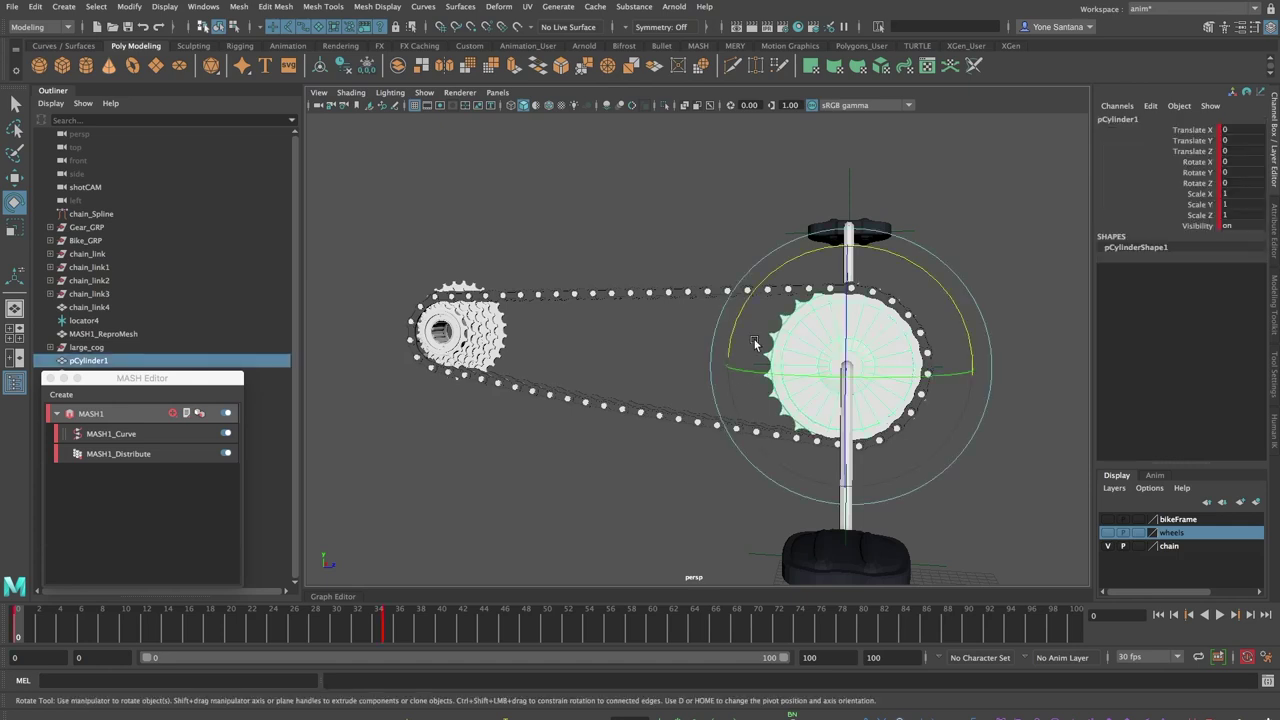
left_click(498, 332)
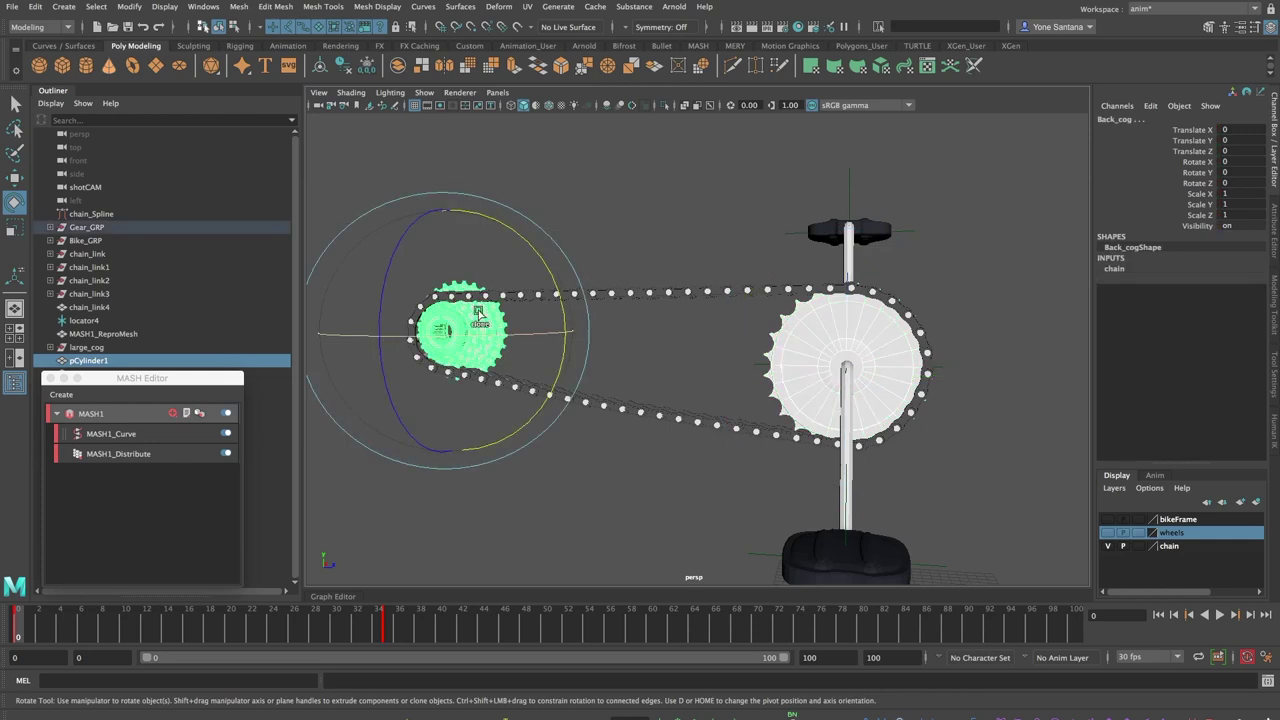
left_click(40, 26)
left_click(60, 68)
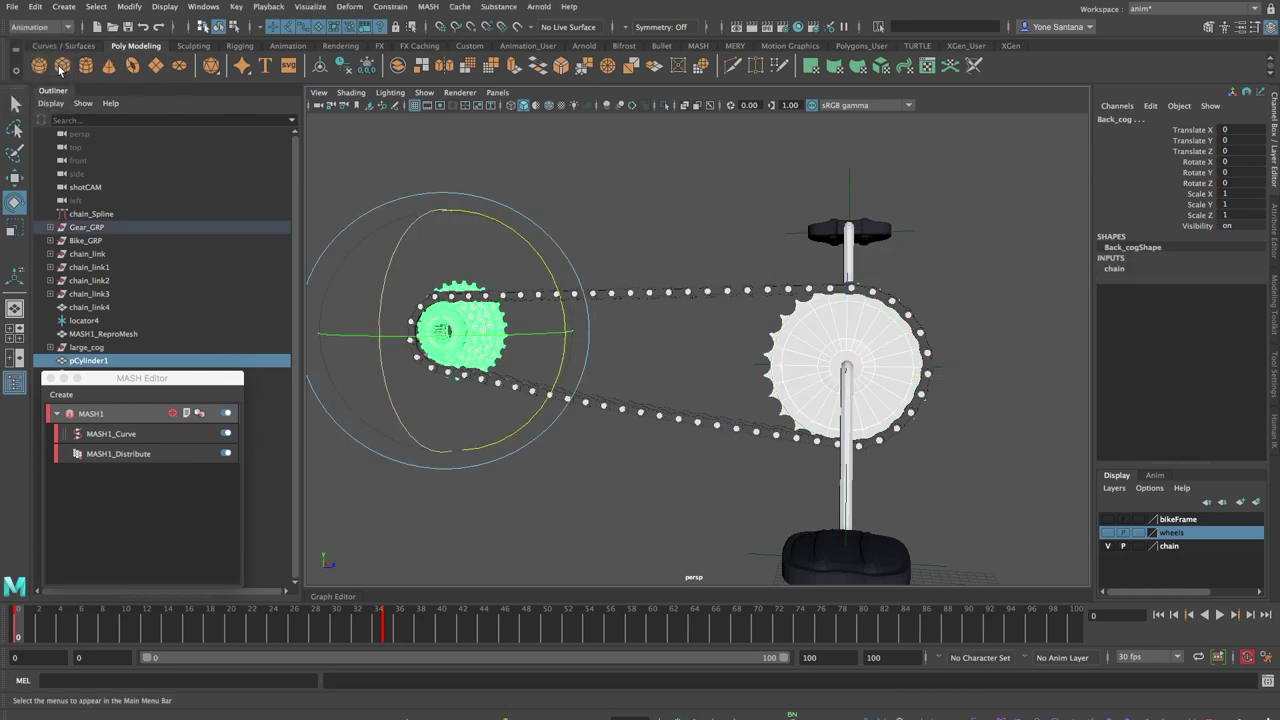
left_click(391, 7)
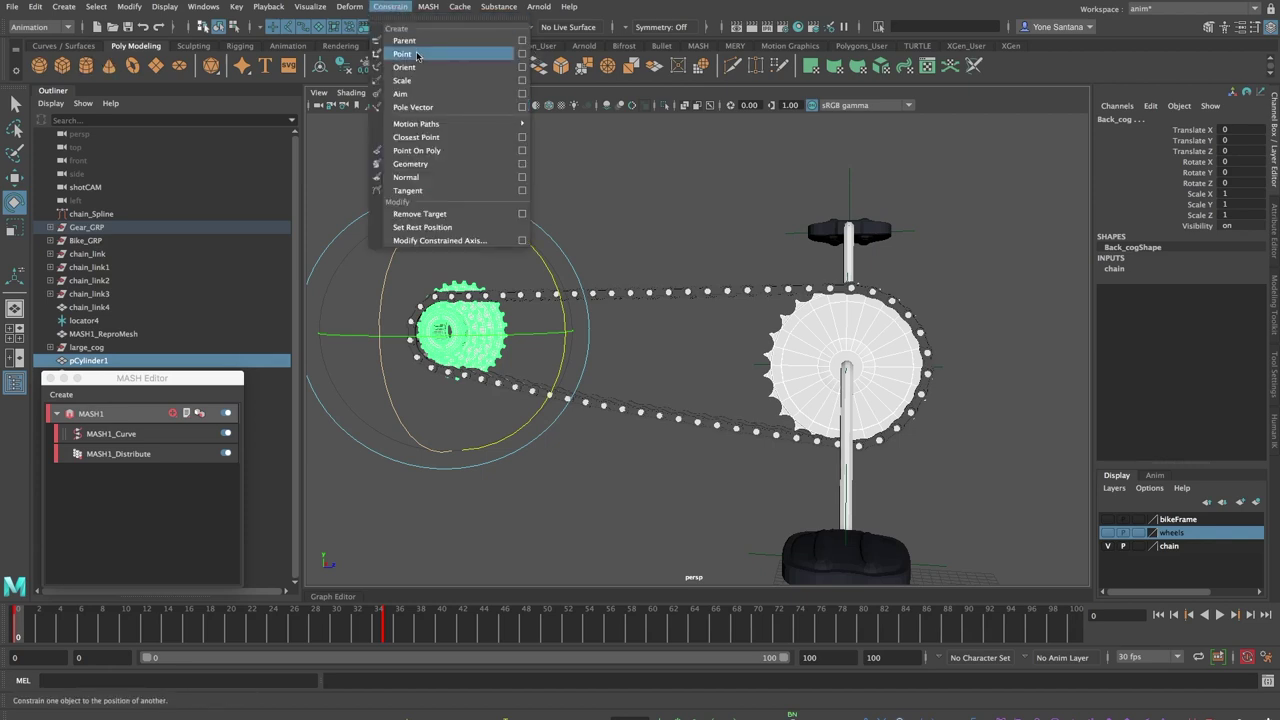
left_click(522, 67)
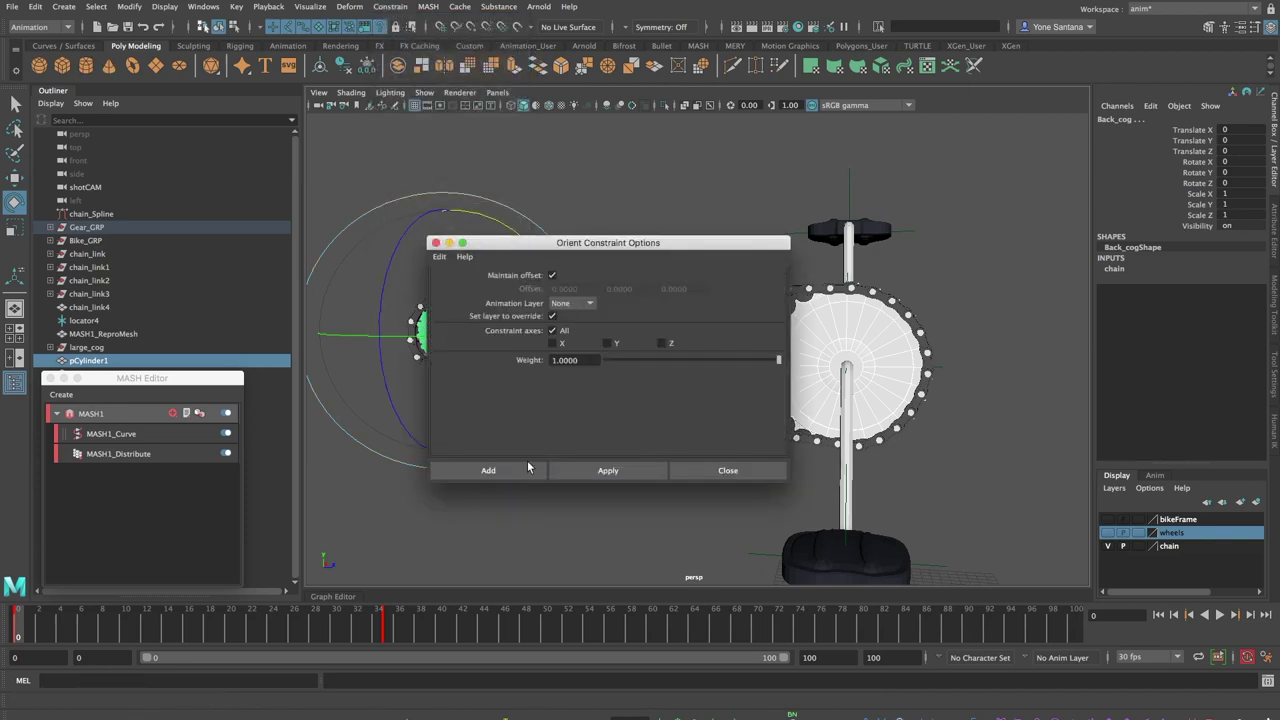
left_click(505, 475)
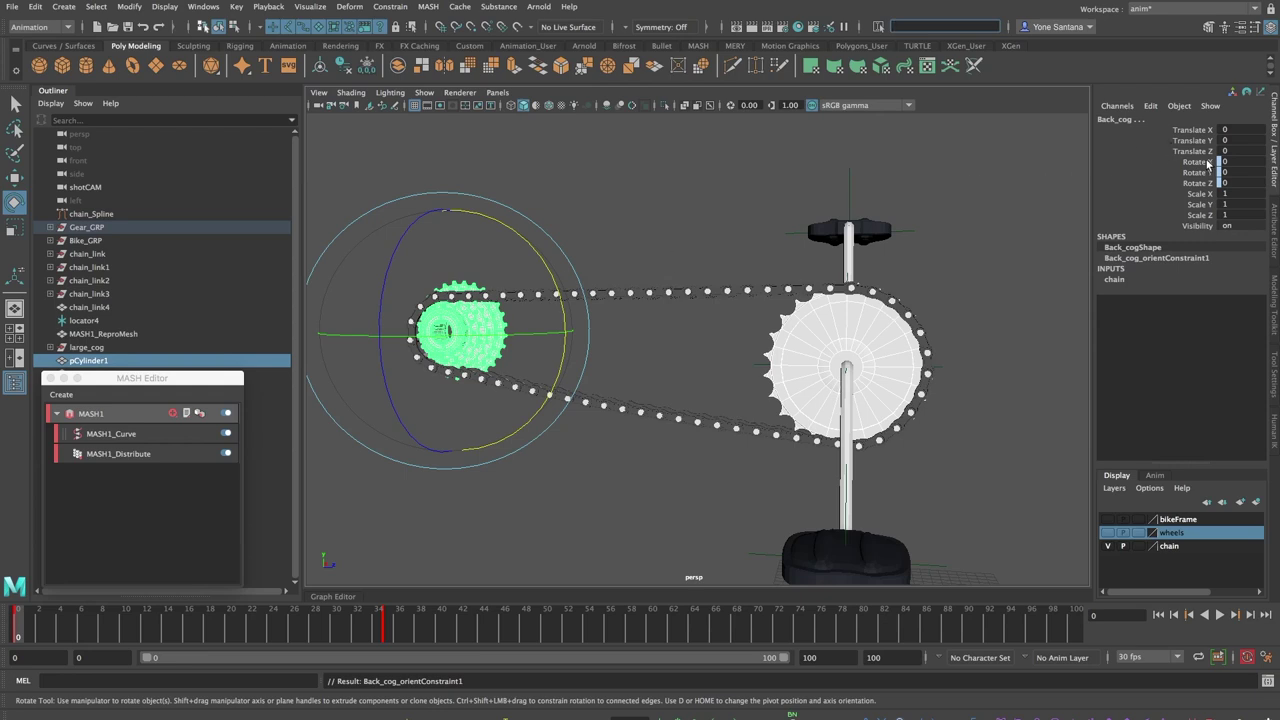
key("alt+v")
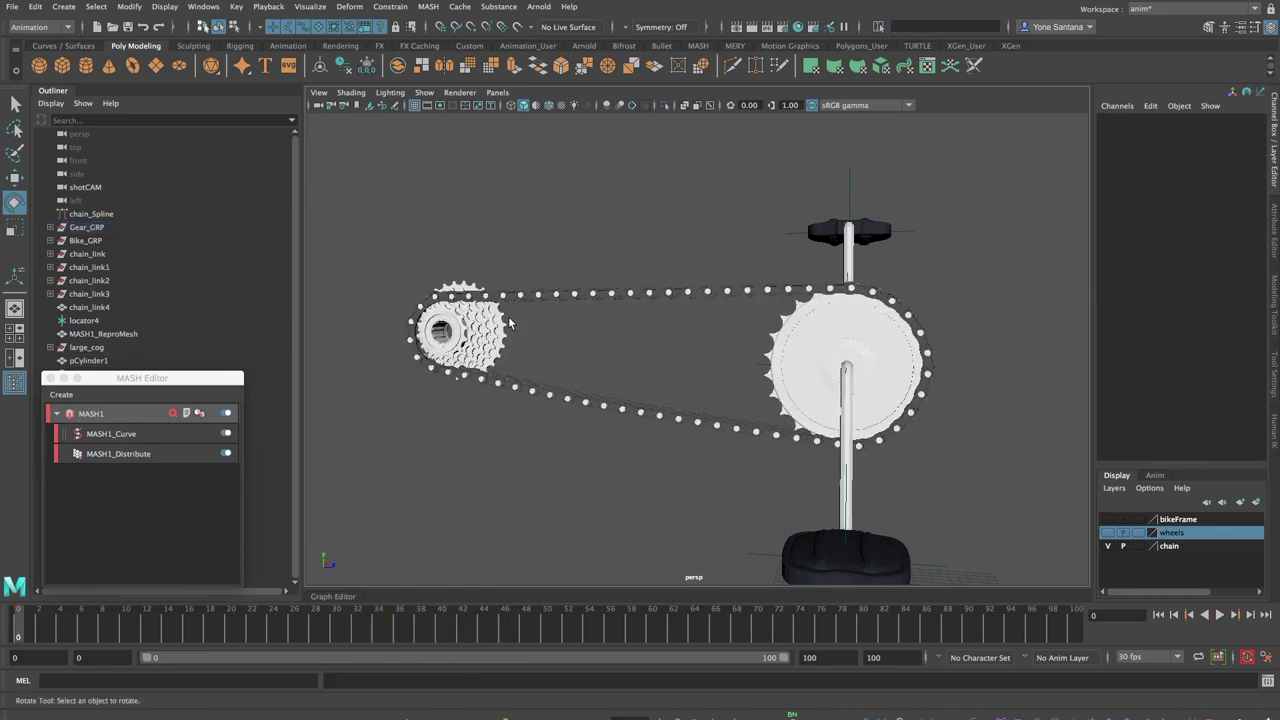
- Open the Node Editor for Back_cog and graph the connections of its orient constraint
left_click(473, 331)
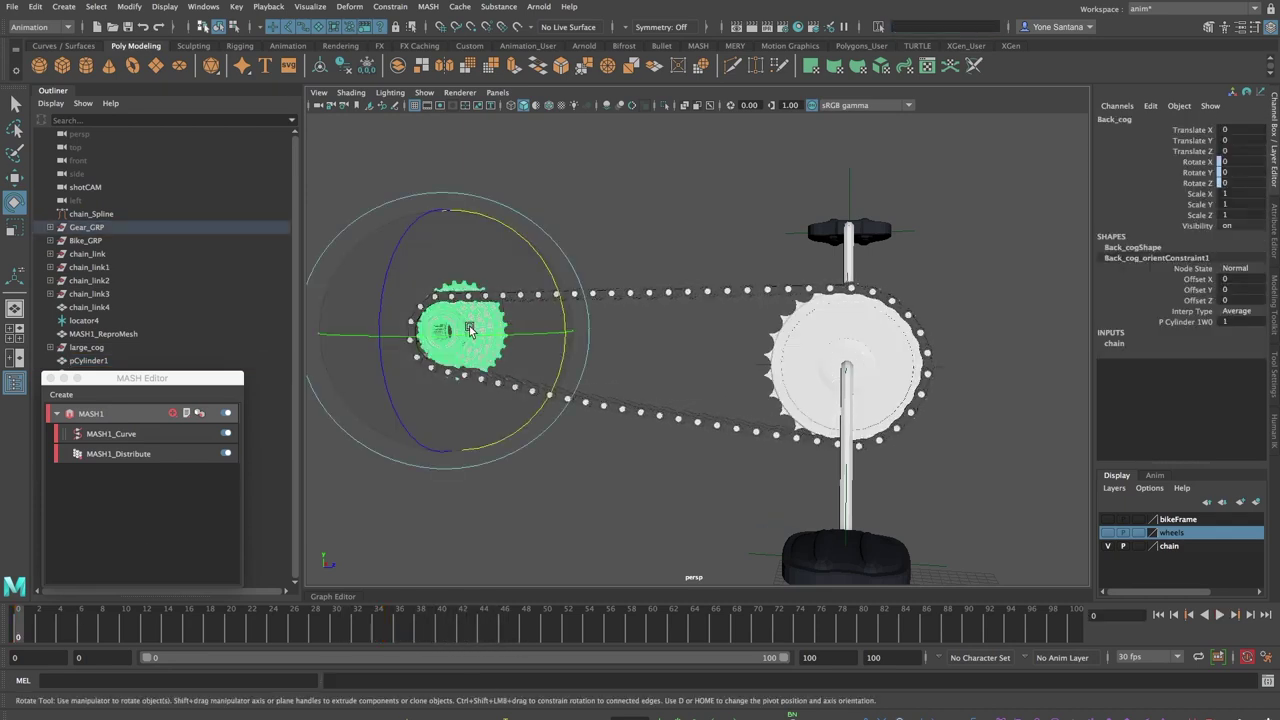
left_click(203, 6)
left_click(251, 163)
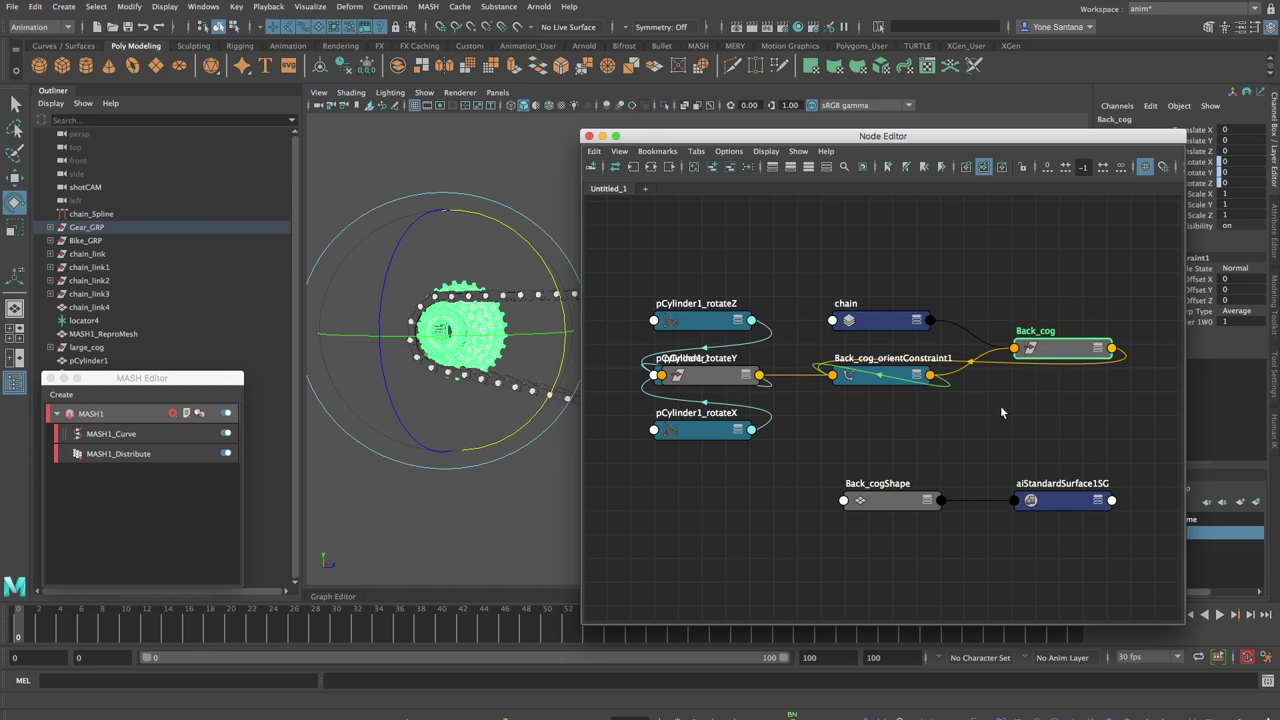
left_click(855, 378)
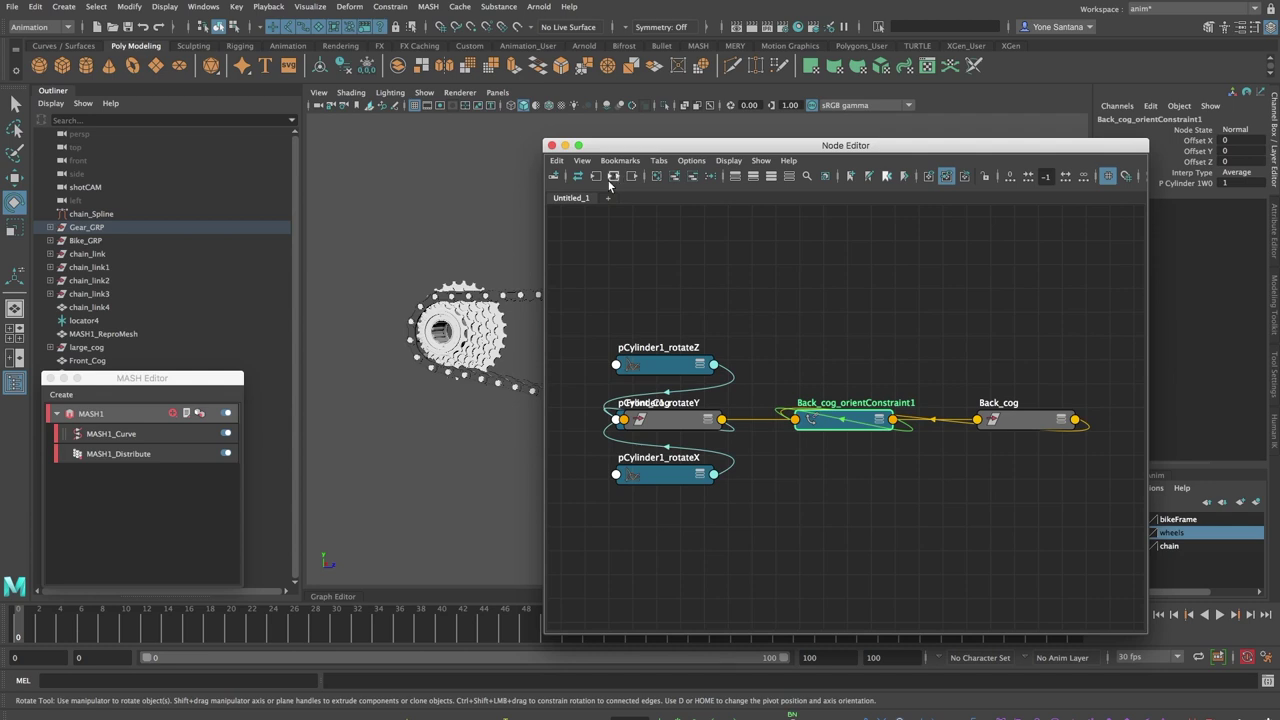
- Spread out the Front_Cog, Back_cog and Back_cog_orientConstraint1 nodes, placing the constraint below and between the two cogs
left_click_drag(865, 426, 908, 462)
left_click_drag(660, 419, 809, 340)
left_click_drag(1012, 404, 1012, 317)
left_click(903, 462)
left_click_drag(903, 462, 926, 425)
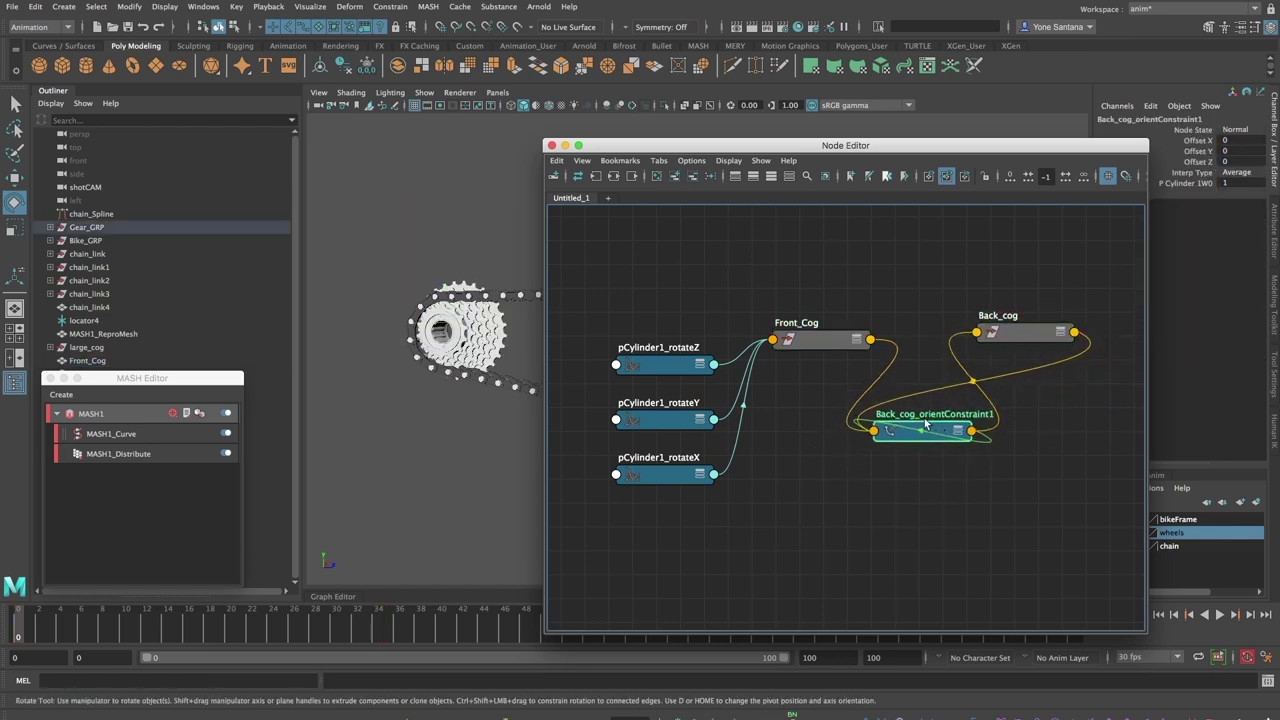
- Expand the attributes of the Front_Cog node and separate it from the Back_cog_orientConstraint1 node to its right
left_click(828, 339)
left_click(856, 340)
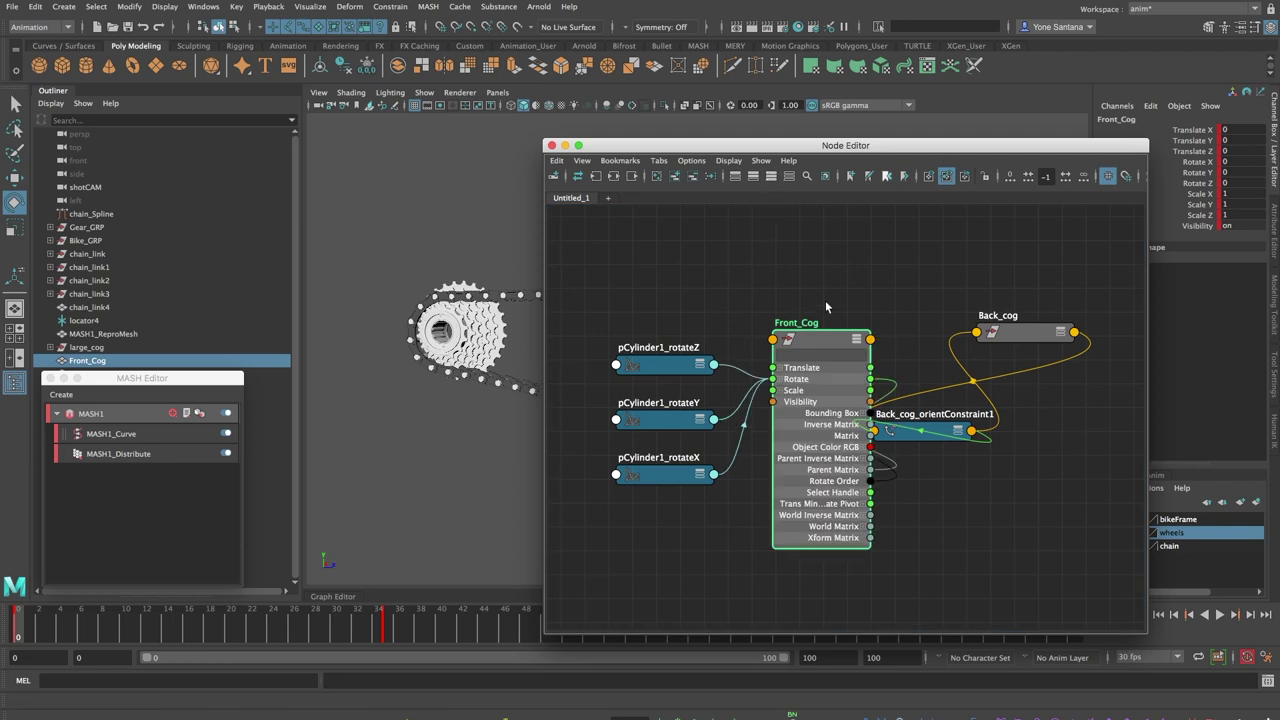
left_click_drag(838, 340, 813, 329)
left_click_drag(903, 439, 991, 457)
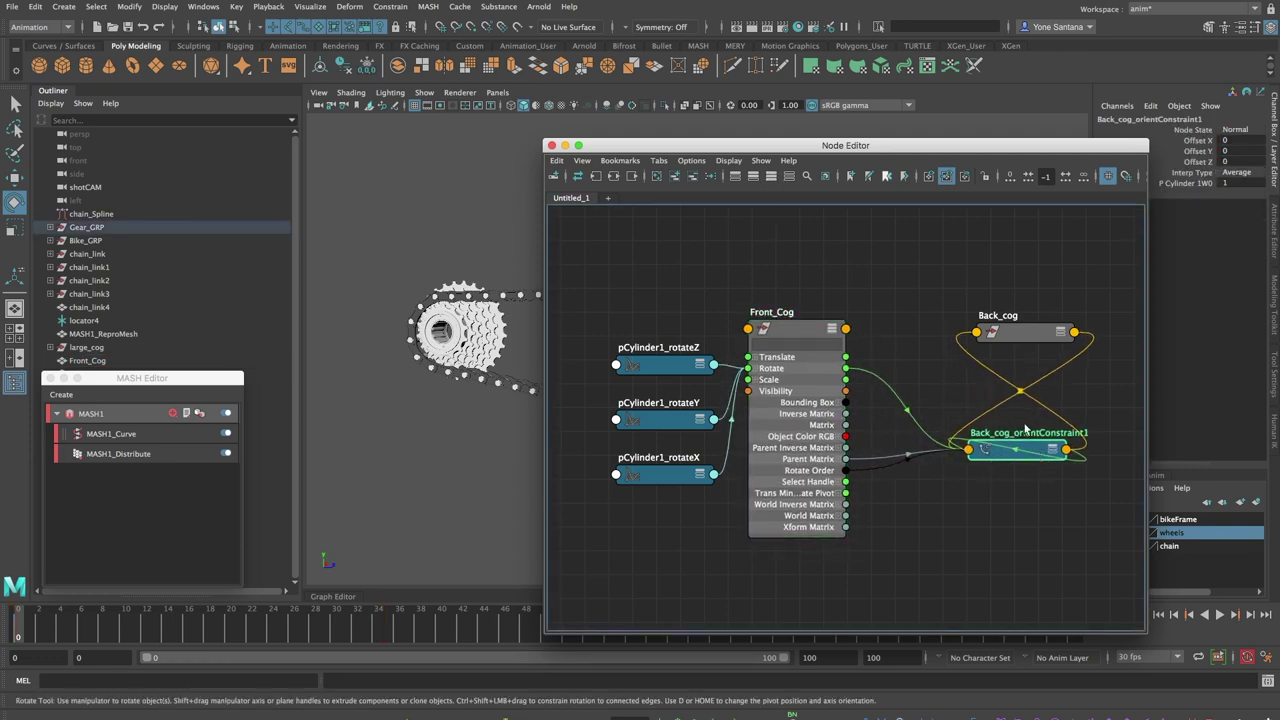
- Show all attributes of Back_cog_orientConstraint1, move the node up, and expand Target and Target[0] to expose Target Rotate
left_click(770, 177)
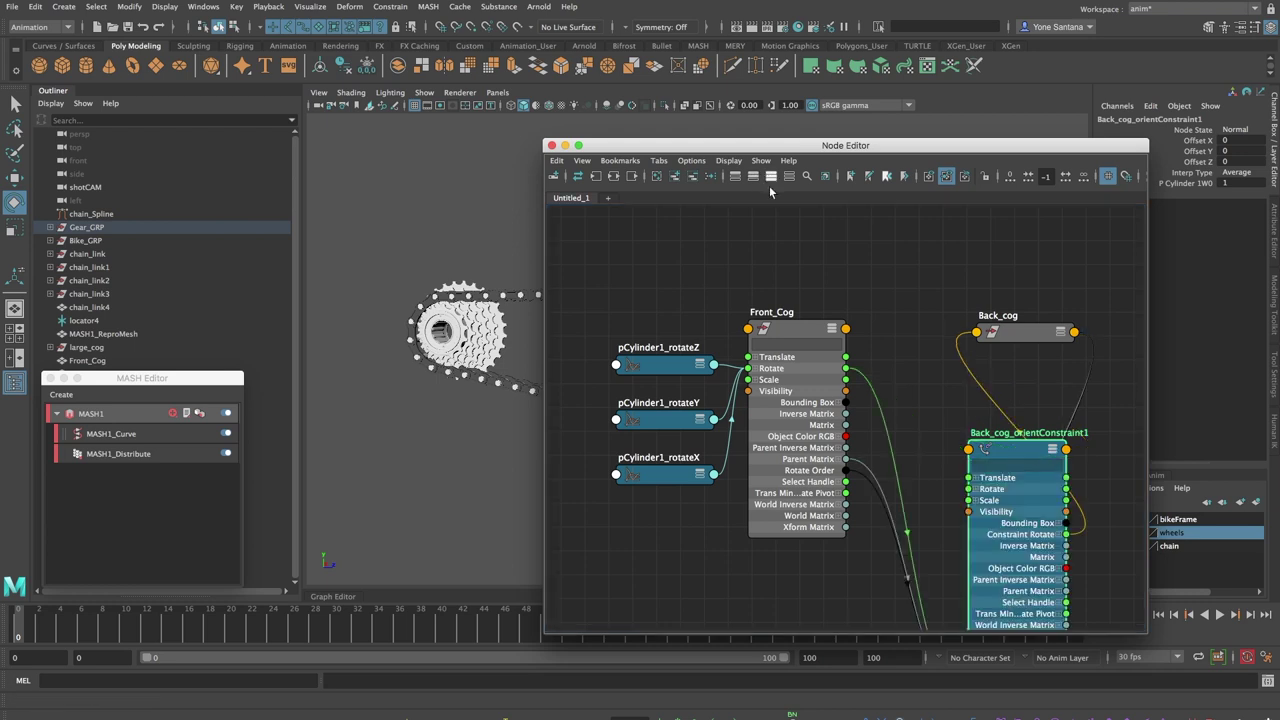
left_click_drag(1029, 437, 1009, 268)
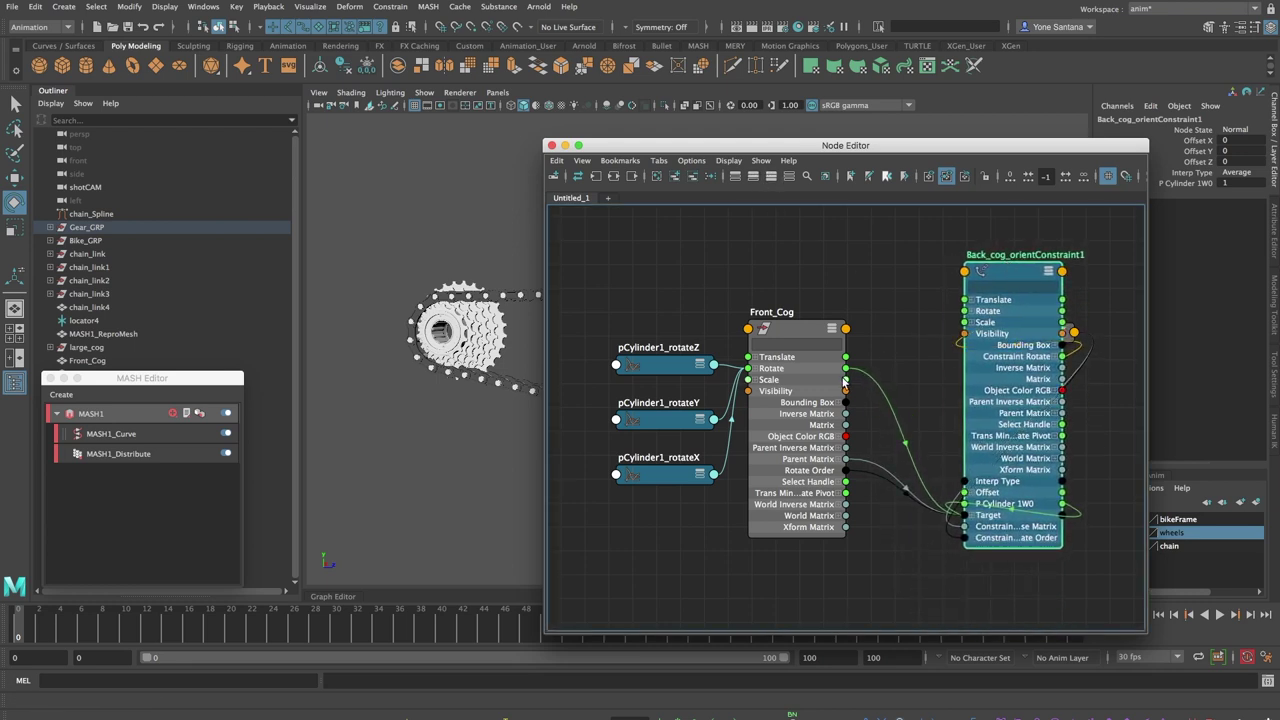
left_click(973, 519)
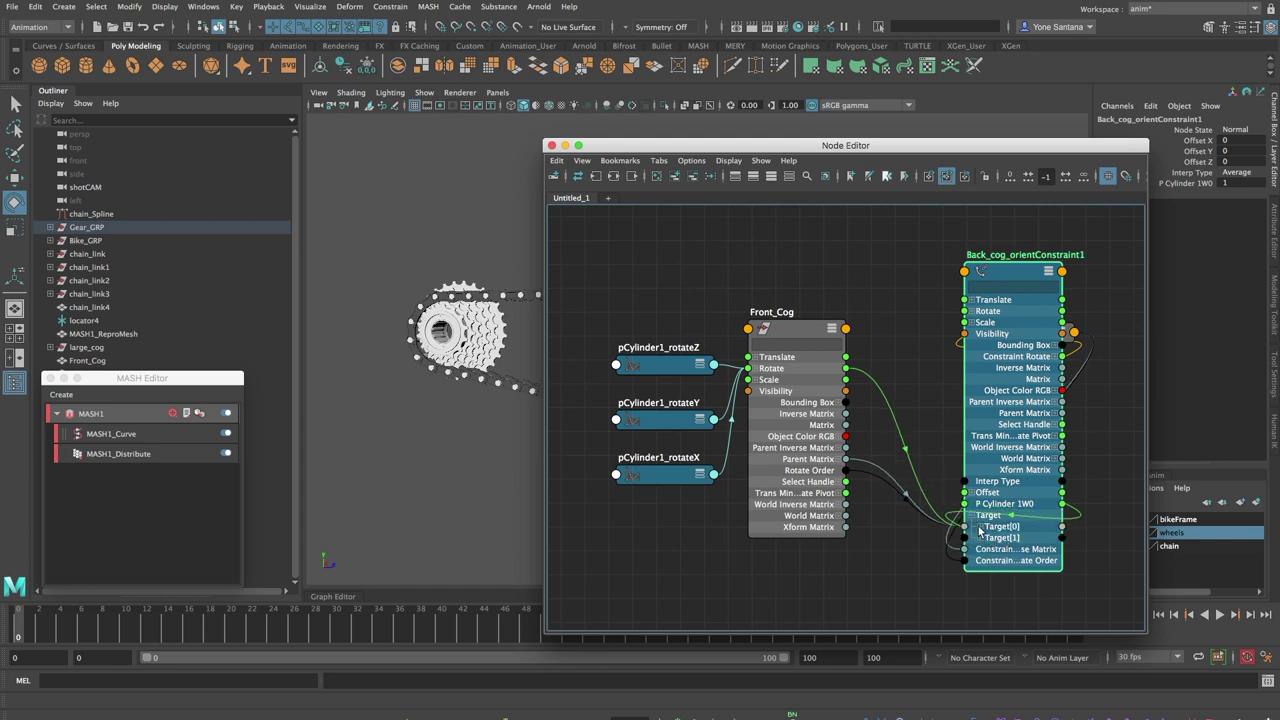
left_click(979, 526)
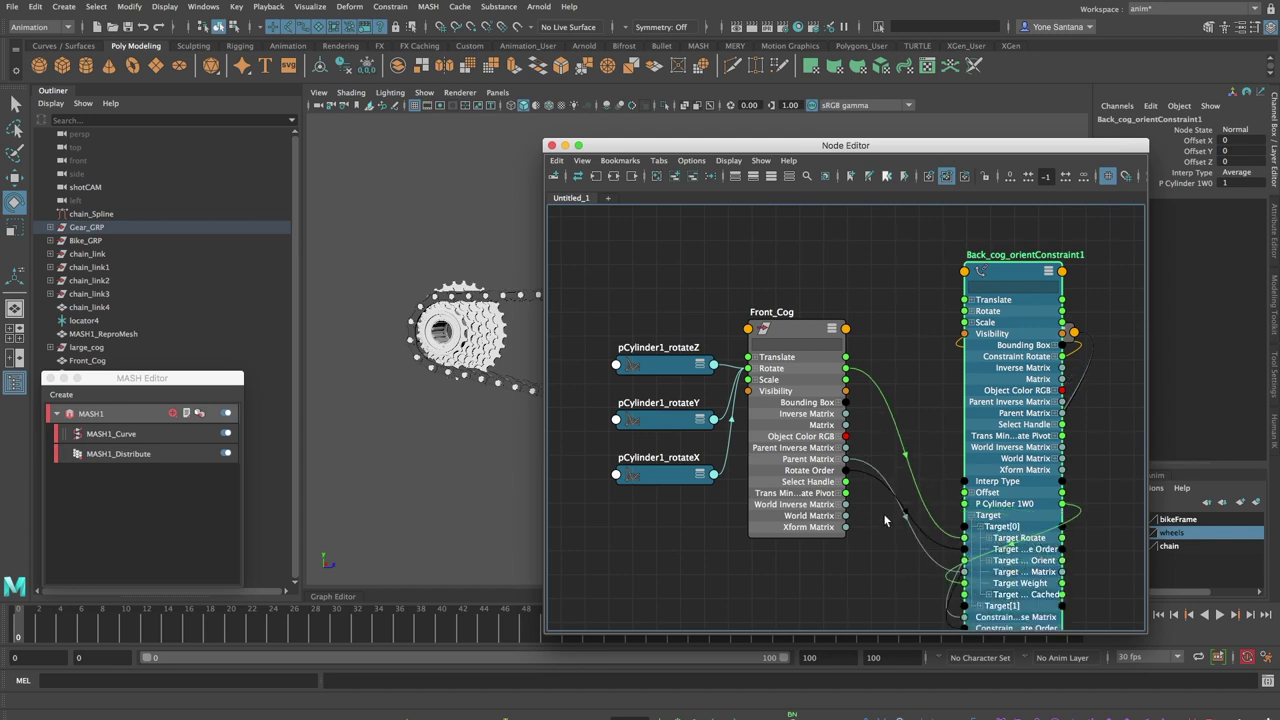
- Create a multiplyDivide node and place it above the gap between the Front_Cog and Back_cog_orientConstraint1 nodes
left_click(896, 341)
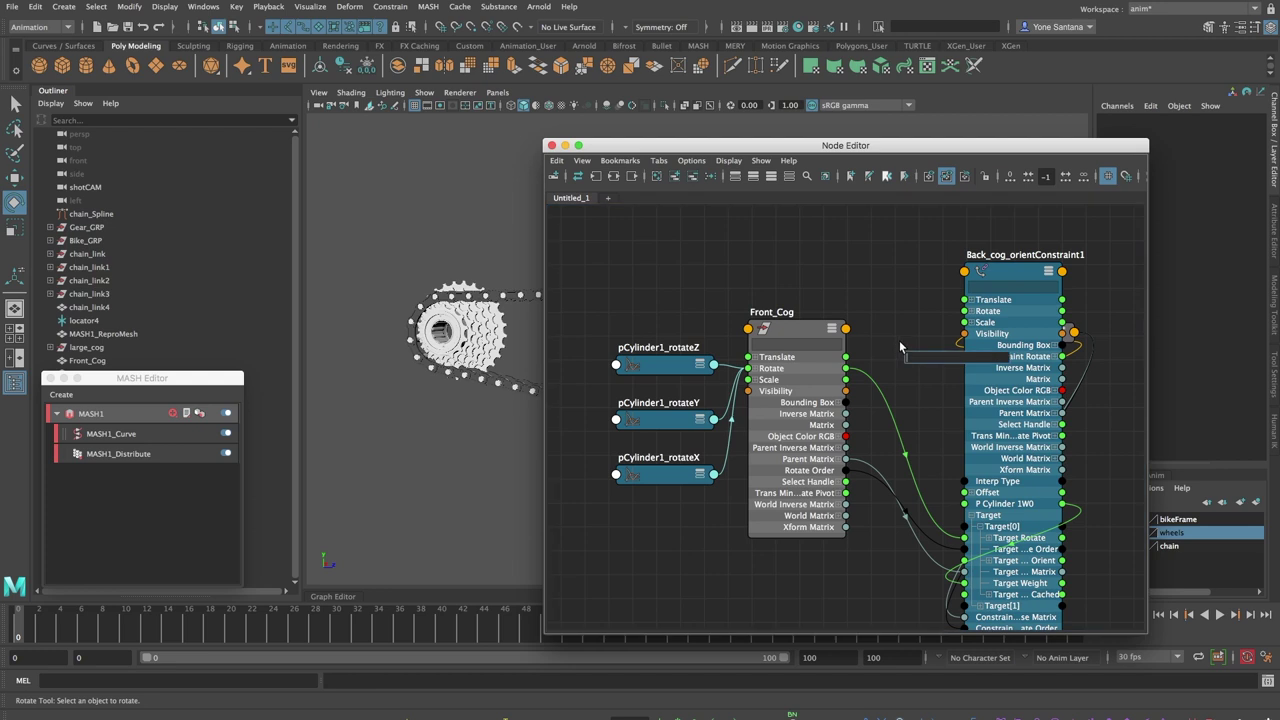
type("mul")
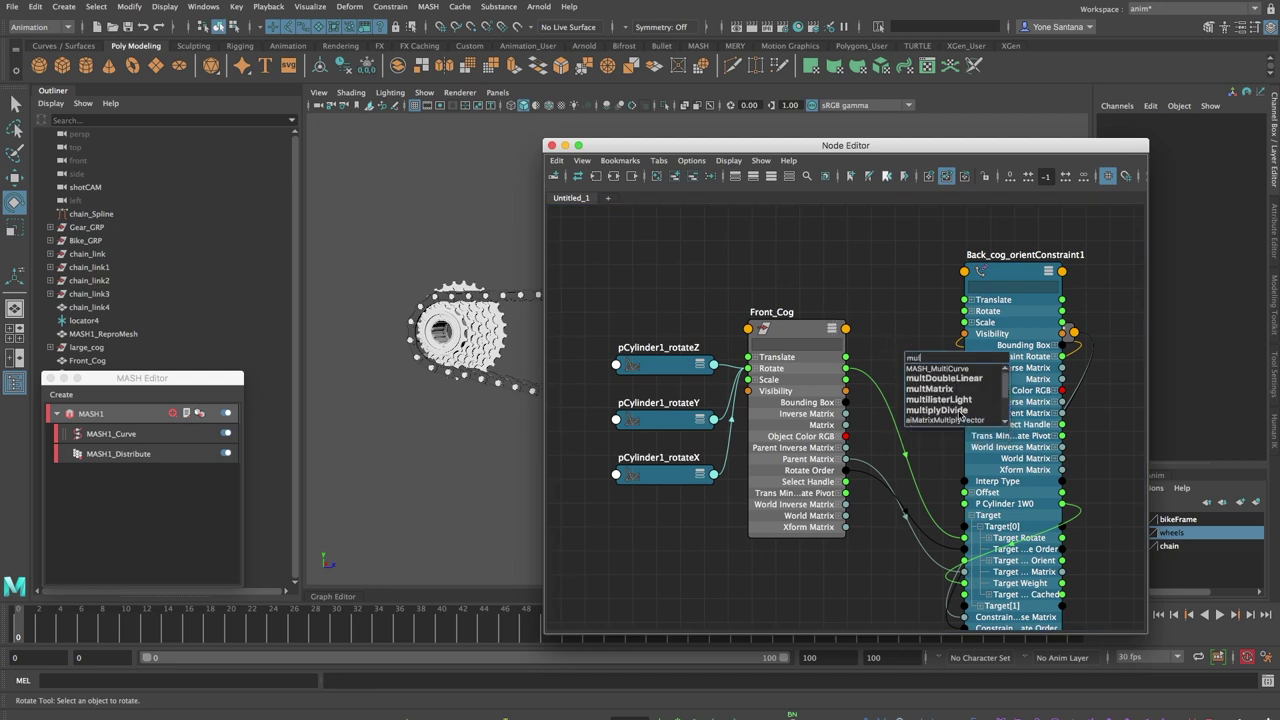
left_click(961, 412)
left_click_drag(936, 364, 910, 282)
- Connect Front_Cog's Rotate output to Input 1 of the multiplyDivide1 node
left_click(812, 338)
left_click(1011, 284, "shift")
left_click(910, 270)
left_click(854, 283)
left_click(889, 292)
- Connect multiplyDivide1's Output to Target Rotate under Target[0] of Back_cog_orientConstraint1
middle_click_drag(1110, 335, 895, 345, "alt")
left_click_drag(1066, 268, 1002, 396)
left_click(1070, 390)
mouse_move(1106, 426)
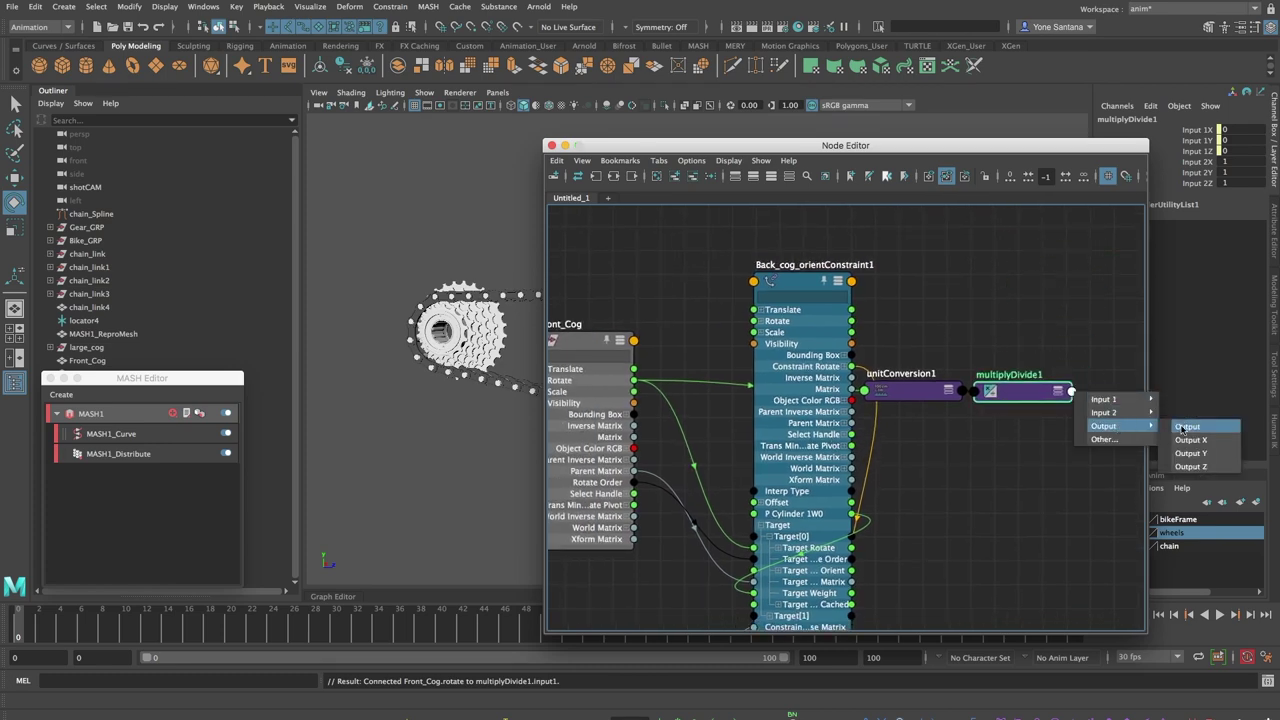
left_click(1188, 428)
left_click(790, 548)
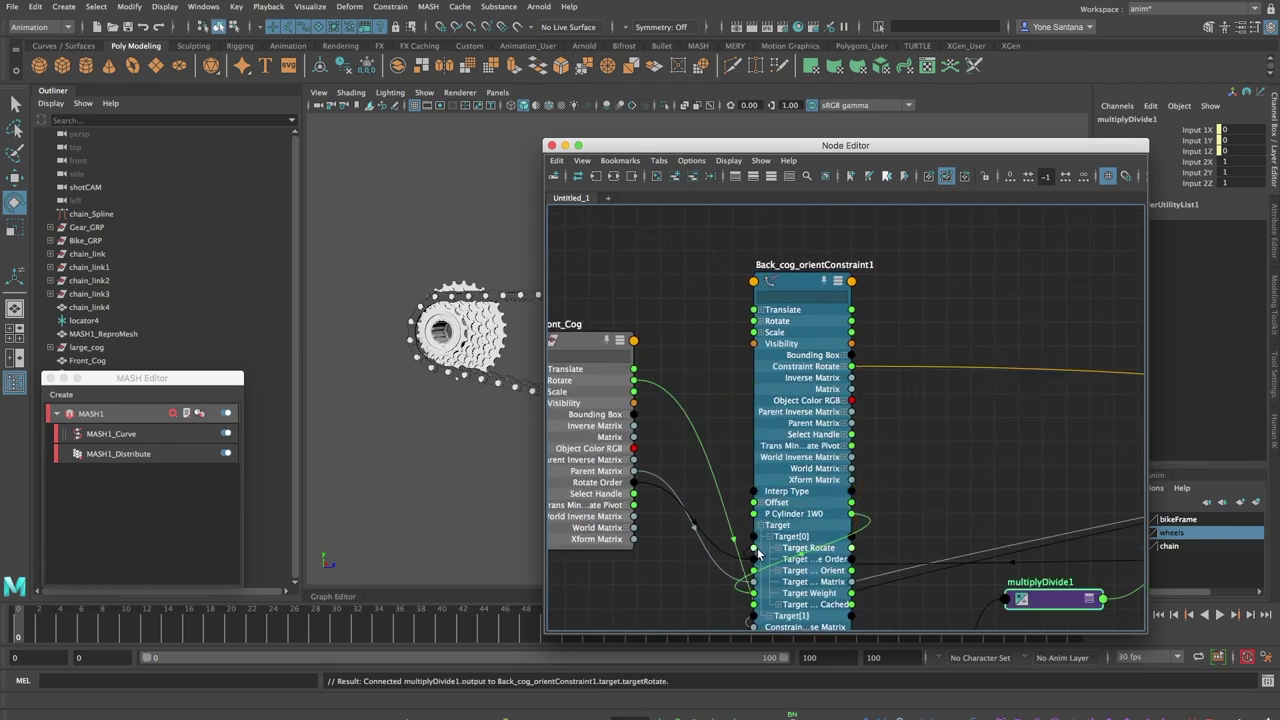
- Move the constraint node clear of multiplyDivide1 and set the X and Y values of multiplyDivide1's Input 2 to 2
scroll(940, 499, "down", 10)
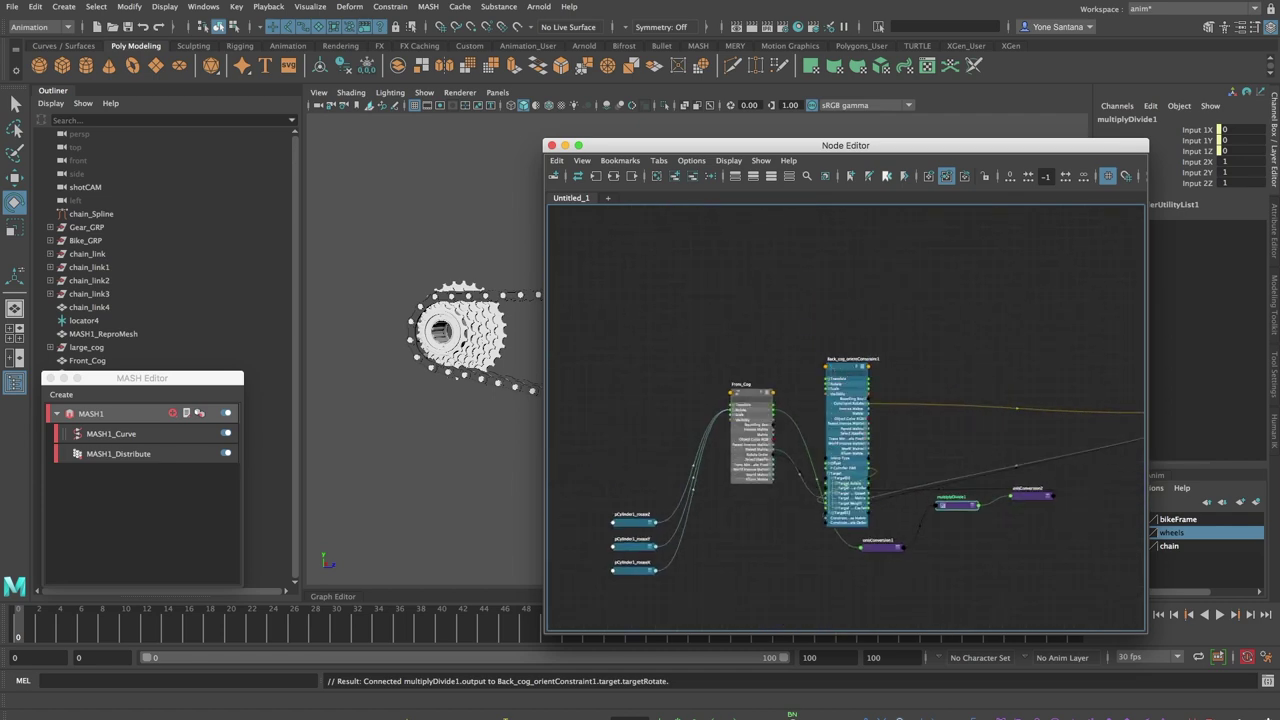
left_click_drag(843, 373, 1088, 338)
left_click(943, 505)
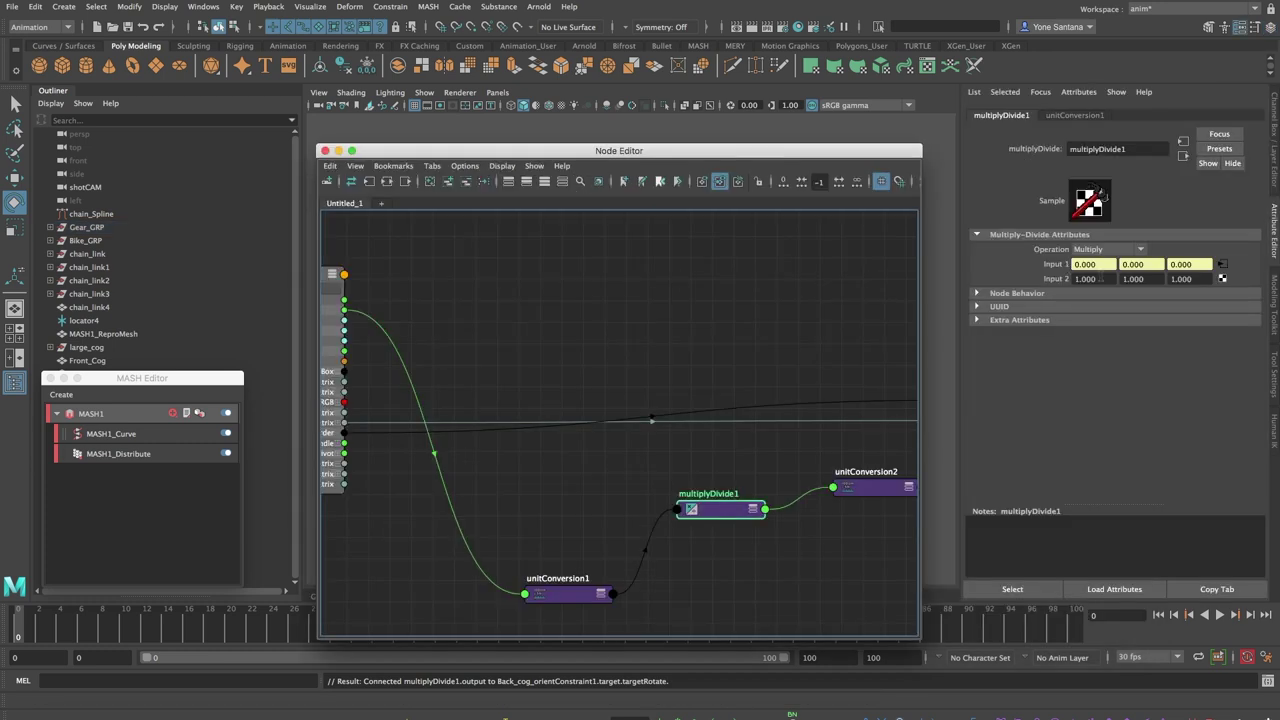
left_click(1085, 278)
type("2")
left_click(1140, 279)
type("2")
key("Tab")
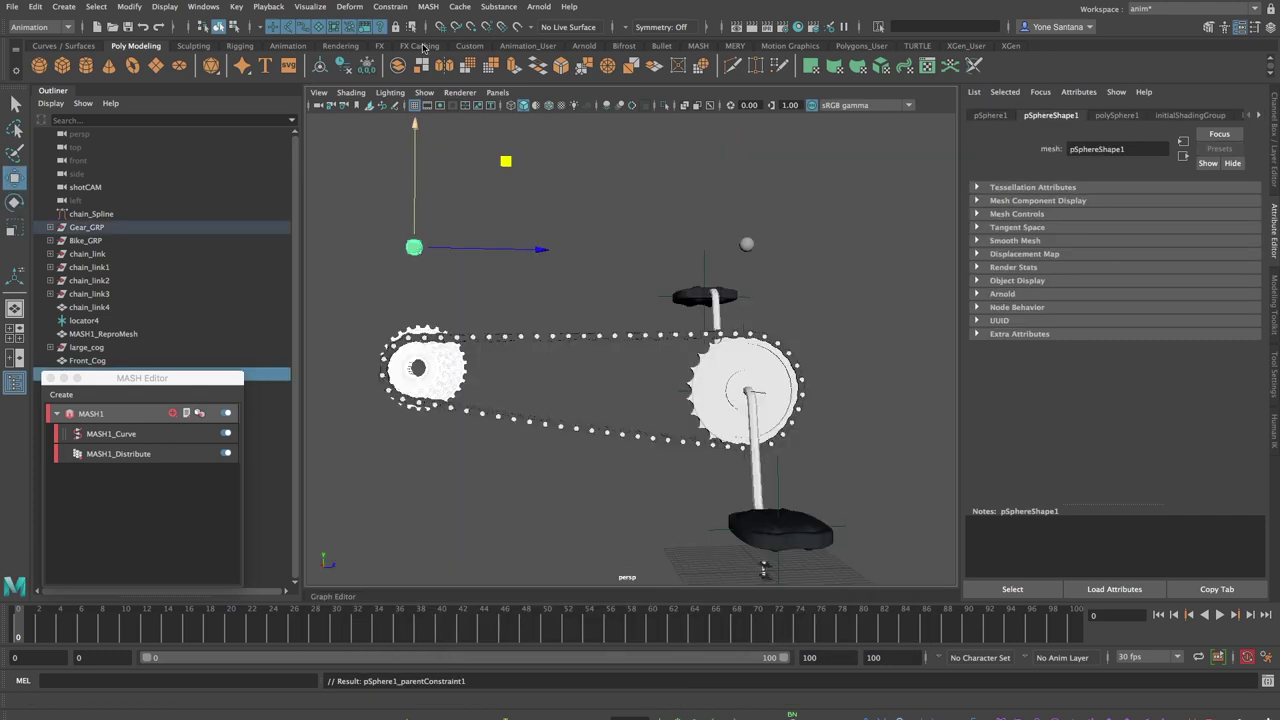
- Scrub the timeline, return to the start, and play the animation to check how the parent-constrained sphere moves
key("w")
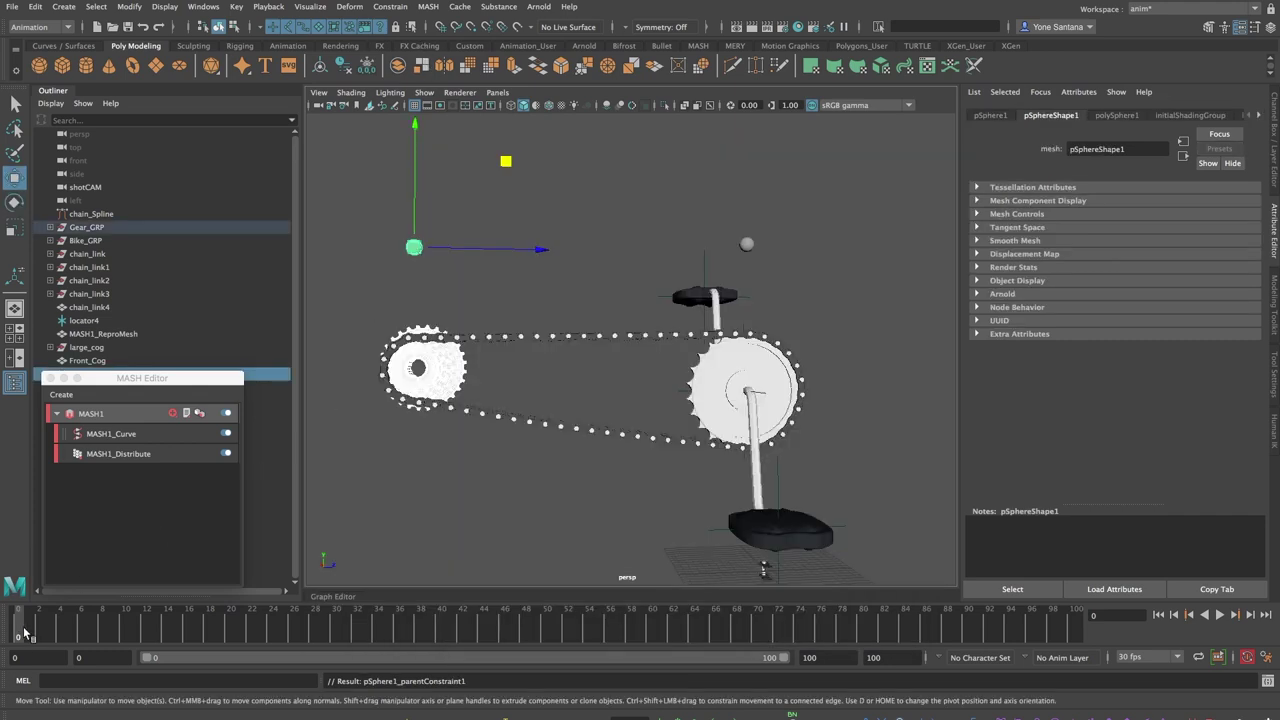
left_click_drag(27, 633, 379, 611)
key("ctrl+z")
middle_click_drag(557, 358, 629, 373, "alt")
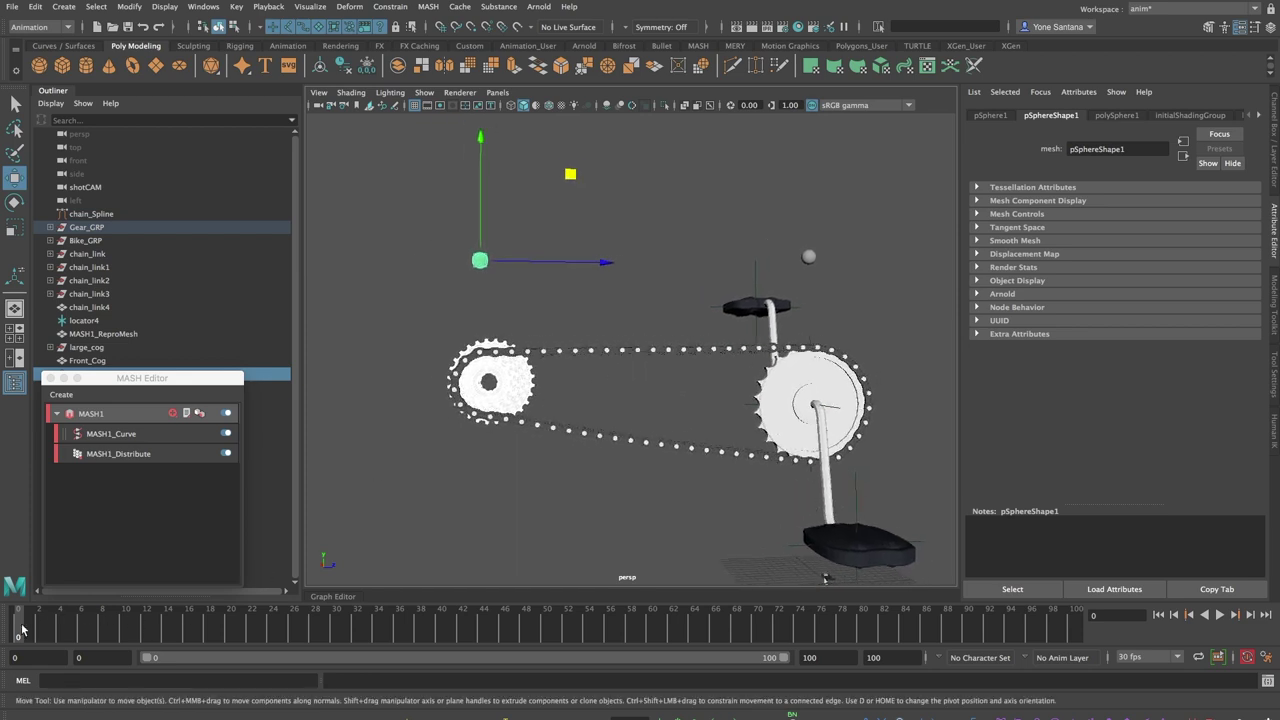
key("alt+v")
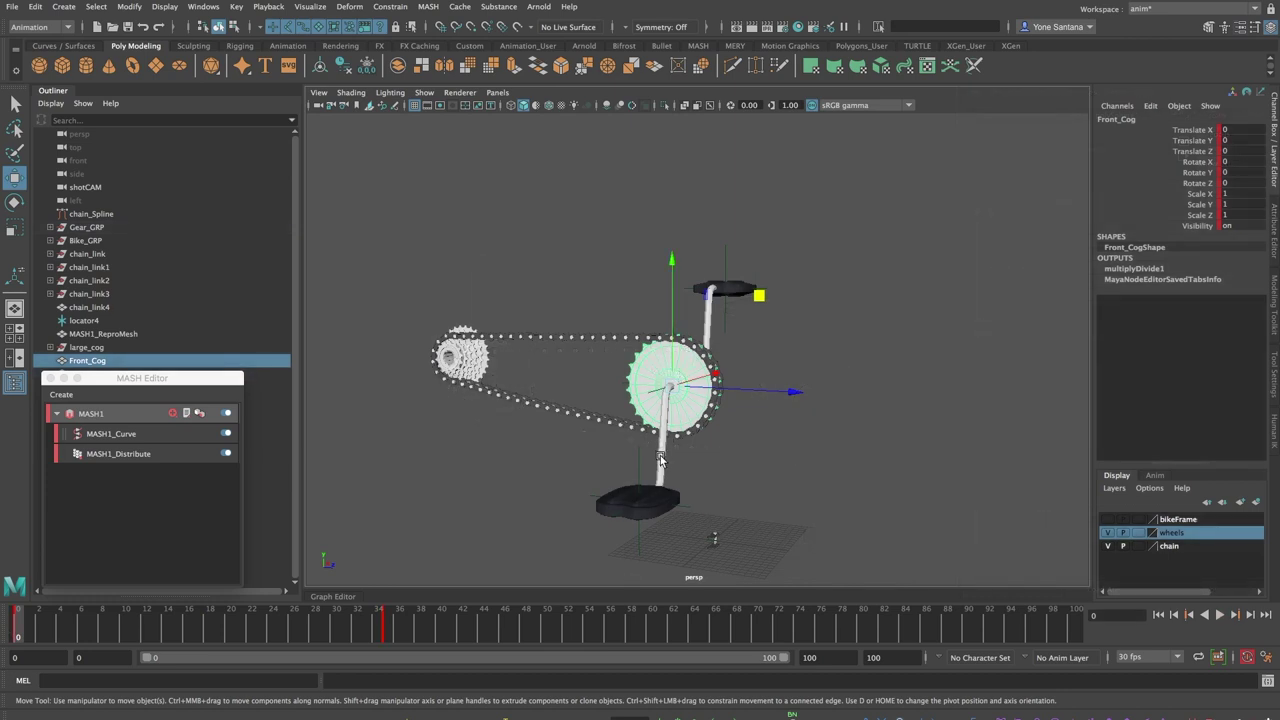
- Orient-constrain the pedal crank polySurface13 to Front_Cog and play the animation
left_click(659, 458)
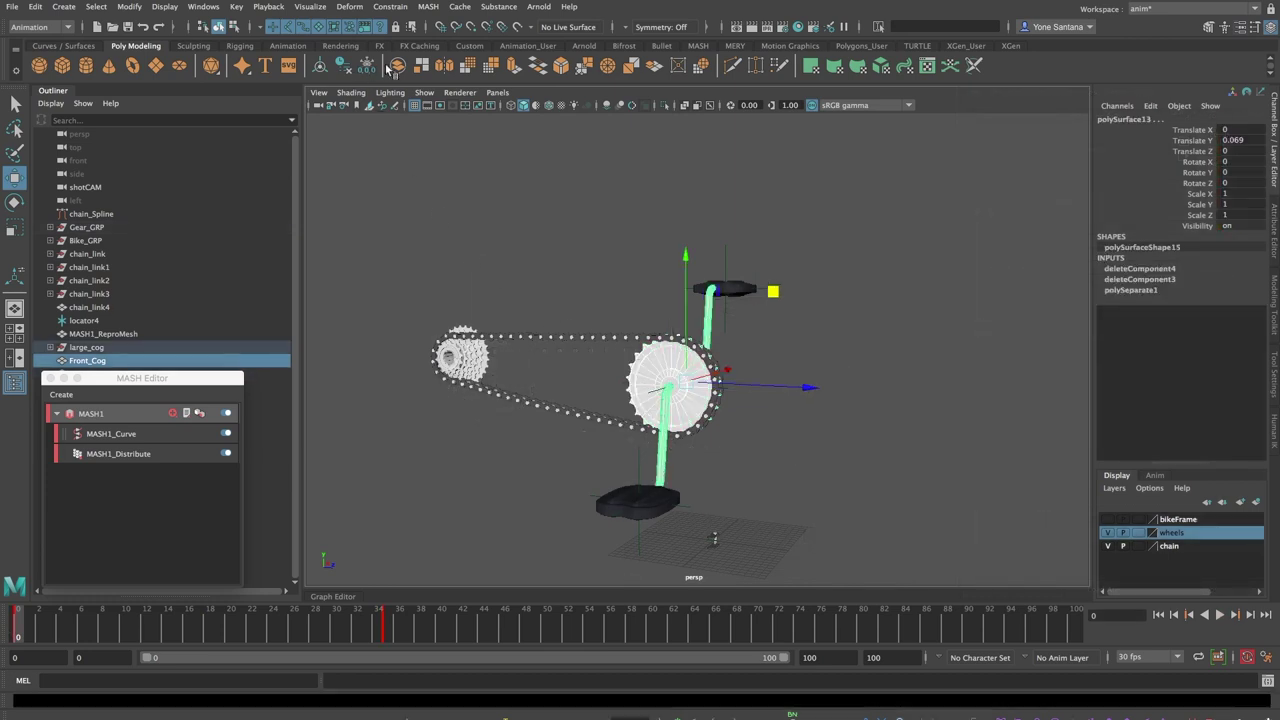
left_click(390, 7)
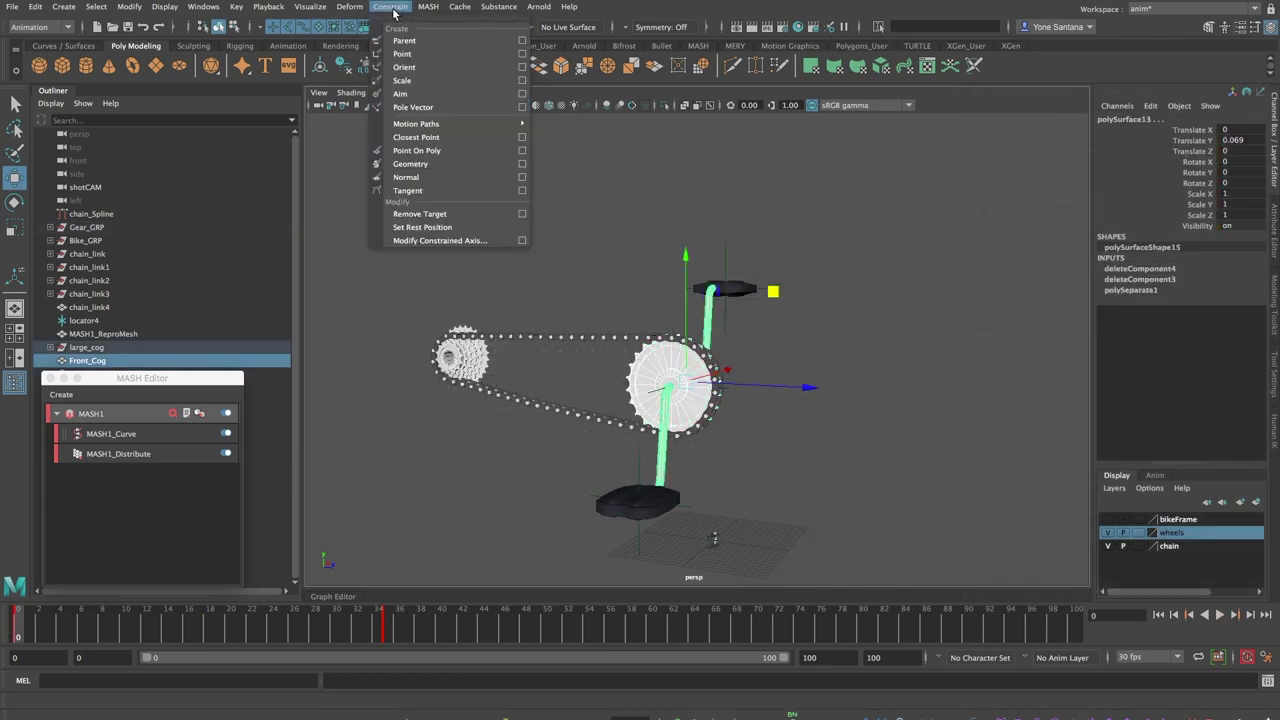
left_click(436, 68)
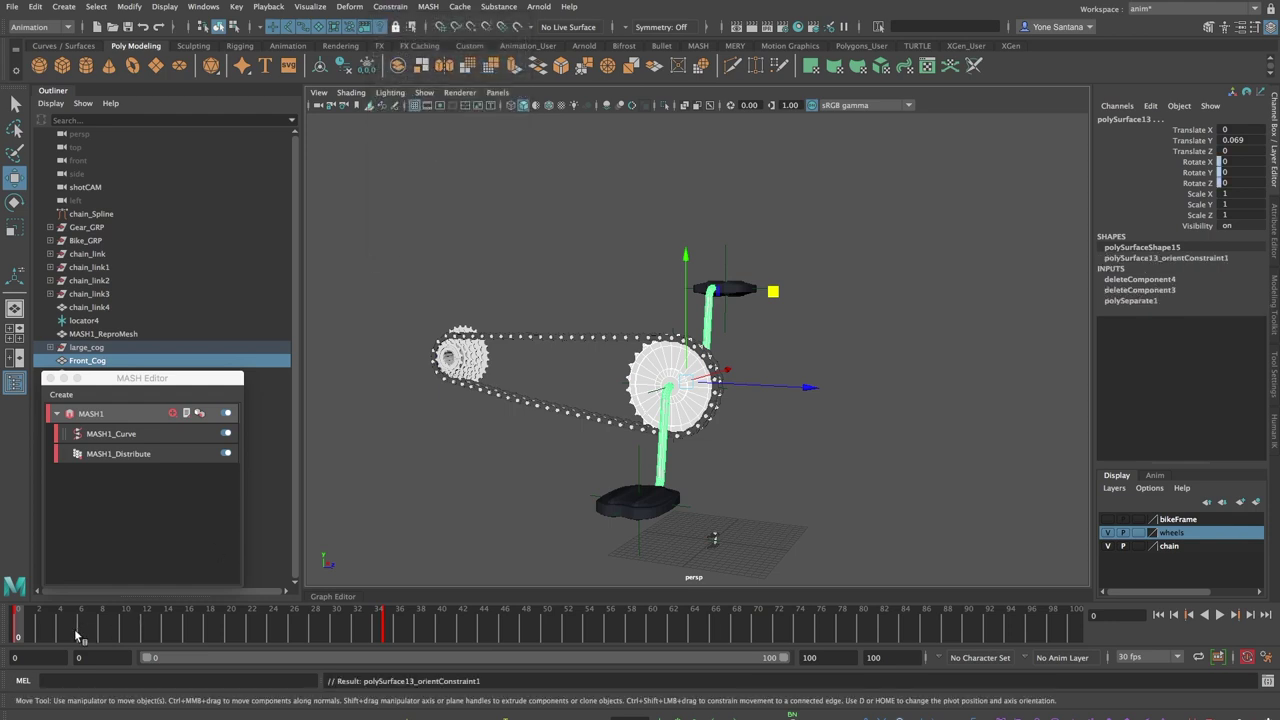
key("alt+v")
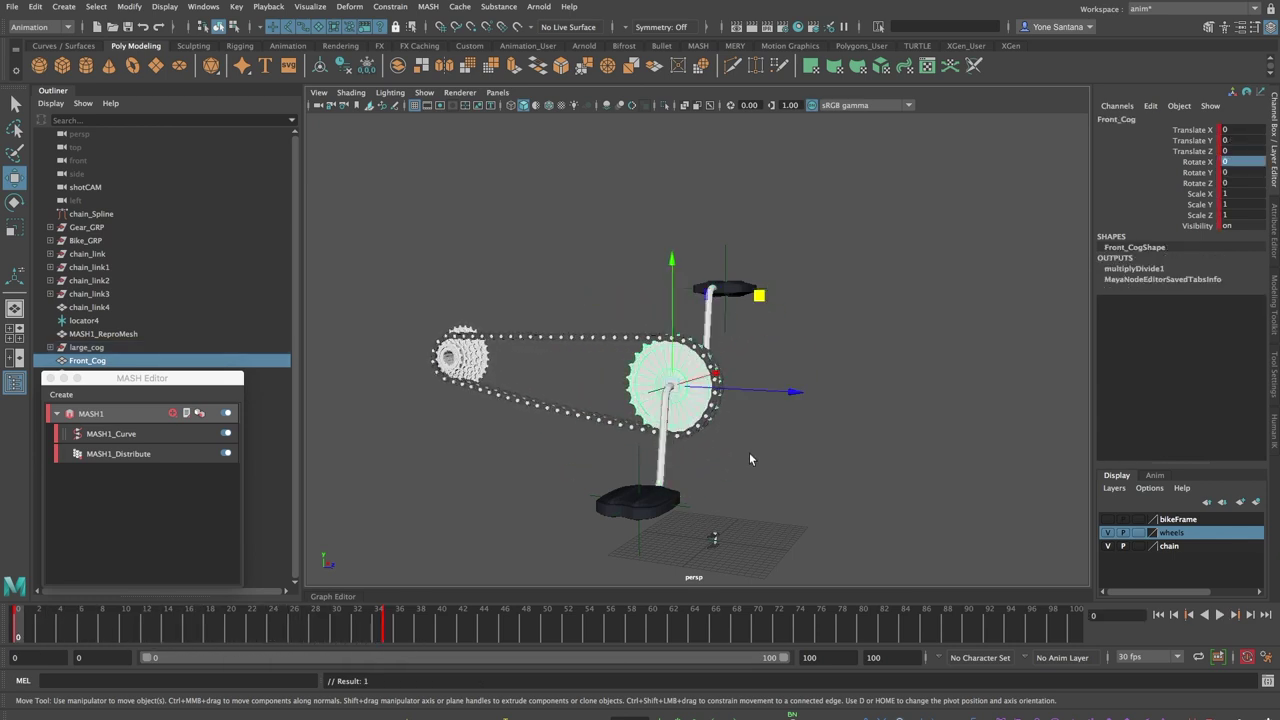
left_click_drag(750, 459, 667, 430, "alt")
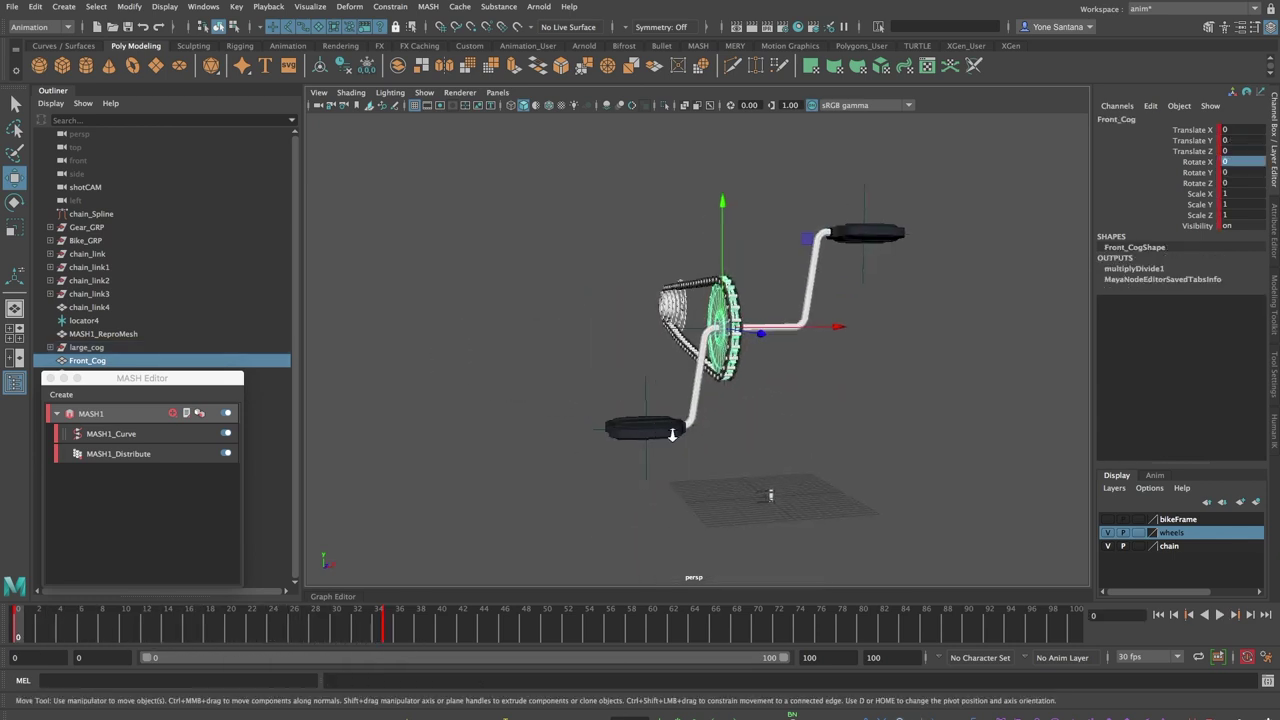
right_click_drag(676, 432, 737, 471, "alt")
mouse_move(737, 471)
left_mouse_down("alt")
mouse_move(743, 443)
mouse_move(754, 460)
mouse_move(722, 462)
left_mouse_up("alt")
left_click(700, 452)
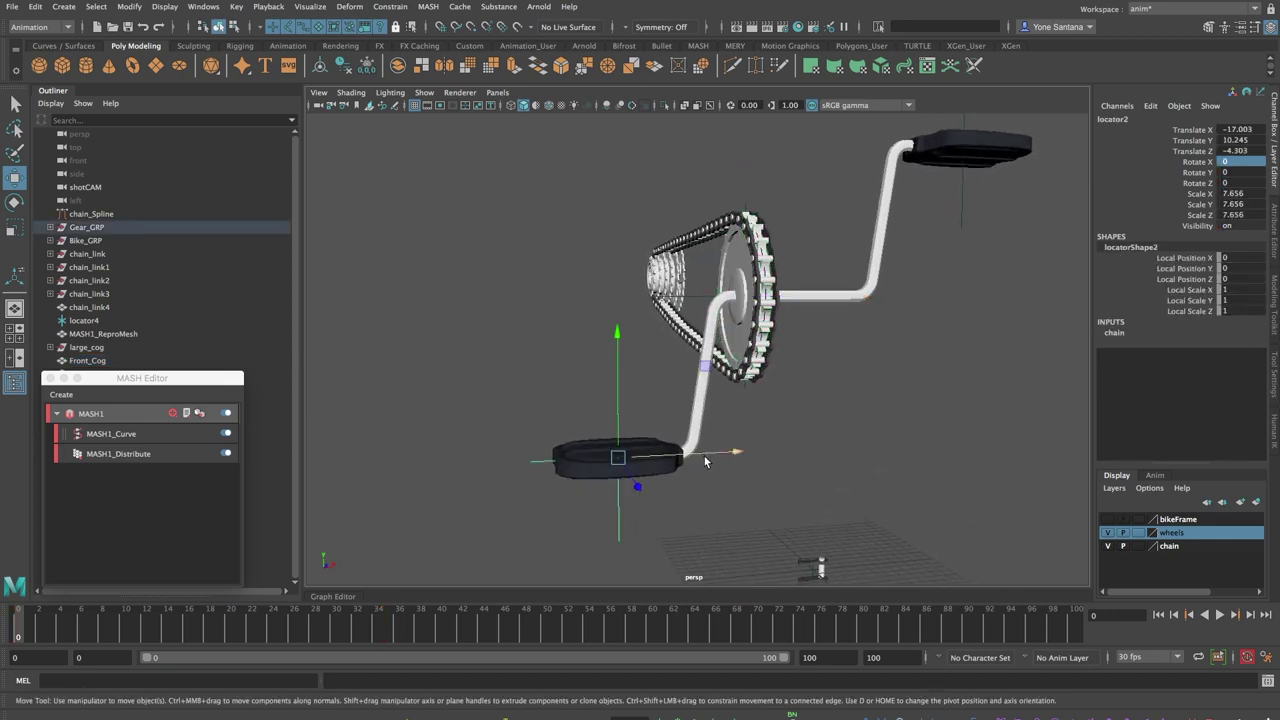
left_click(706, 402)
middle_click_drag(830, 373, 768, 425, "alt")
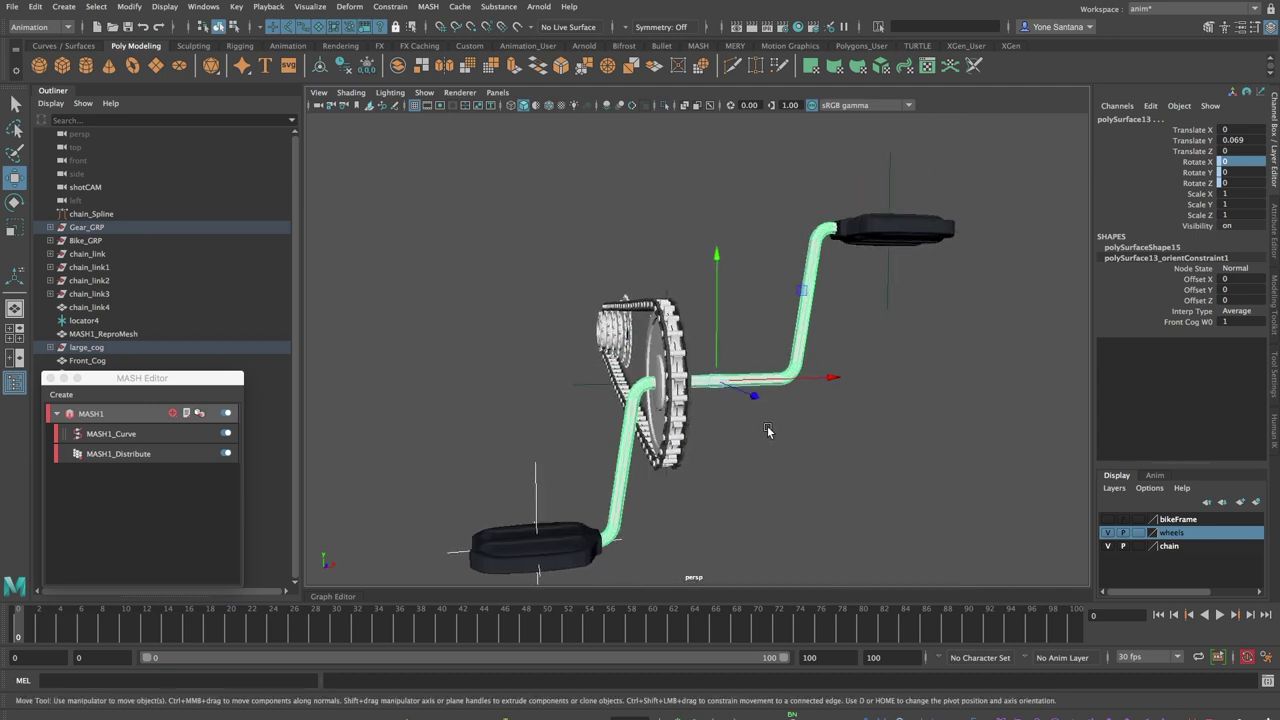
left_click(748, 490)
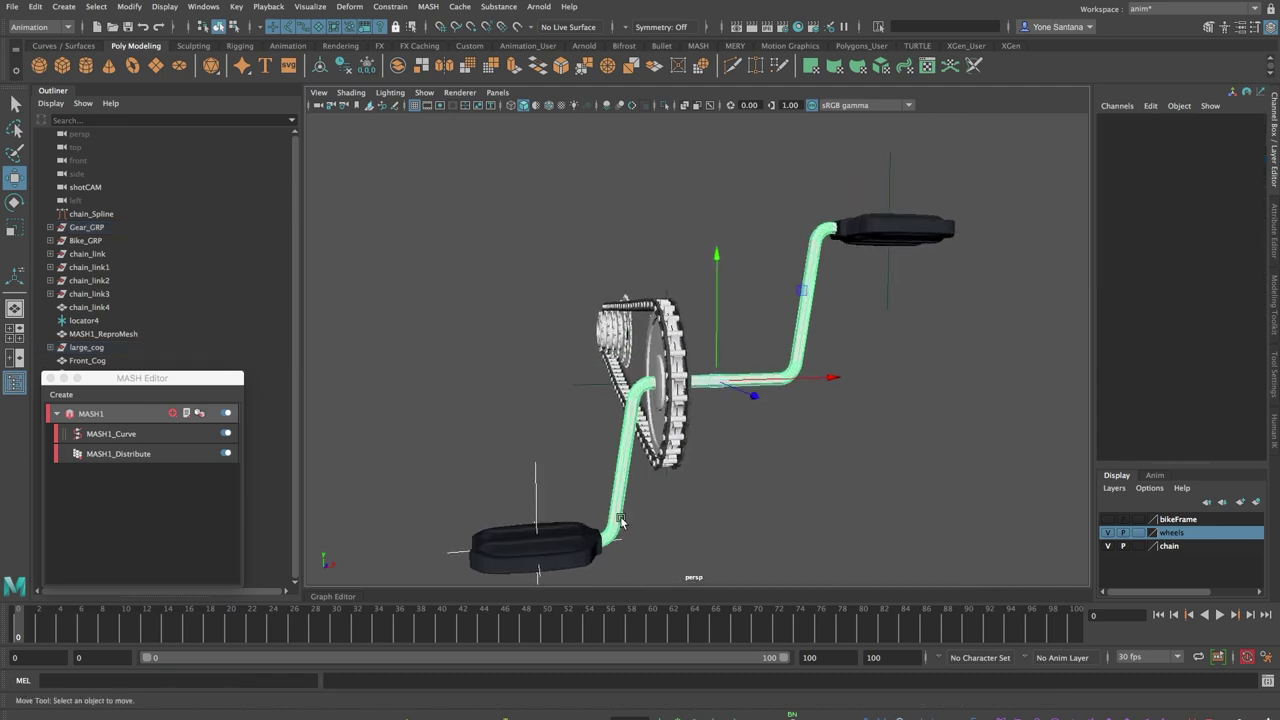
- Parent locator2 at the lower pedal to the crank, then scrub the timeline to check it and return to the start
left_click(534, 482)
left_click_drag(540, 552, 761, 404, "alt")
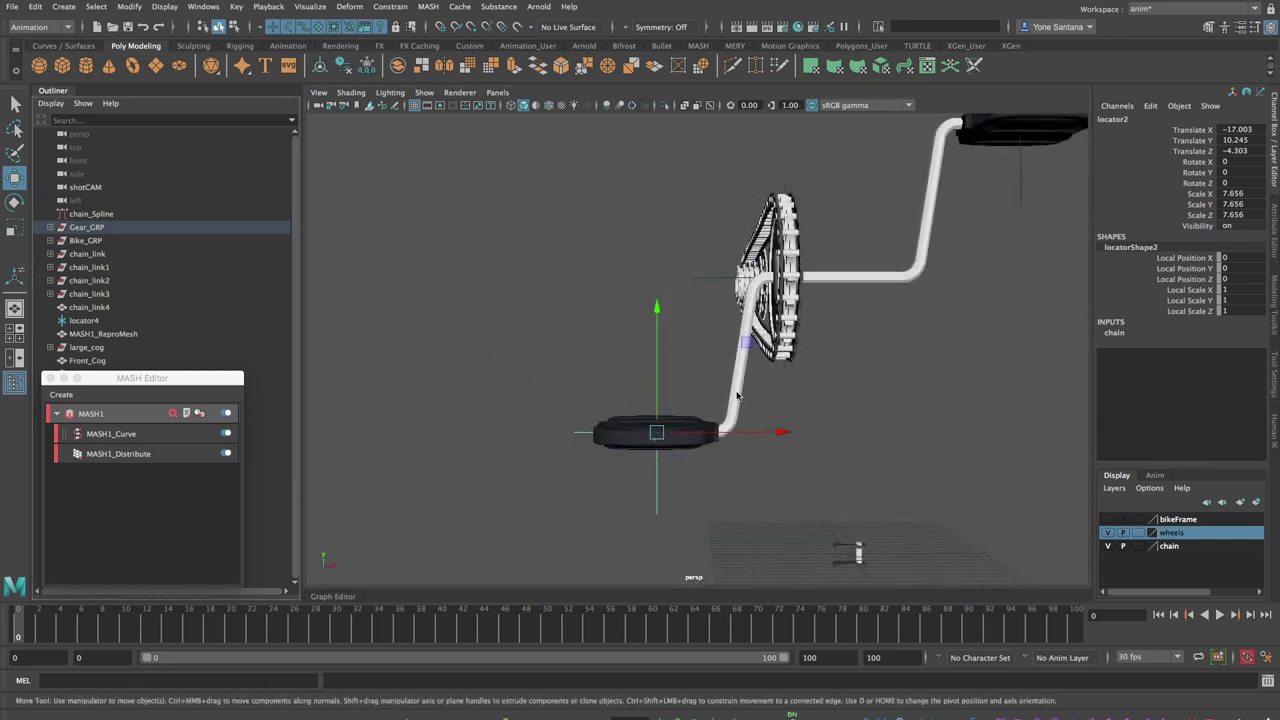
left_click(736, 395)
key("Up")
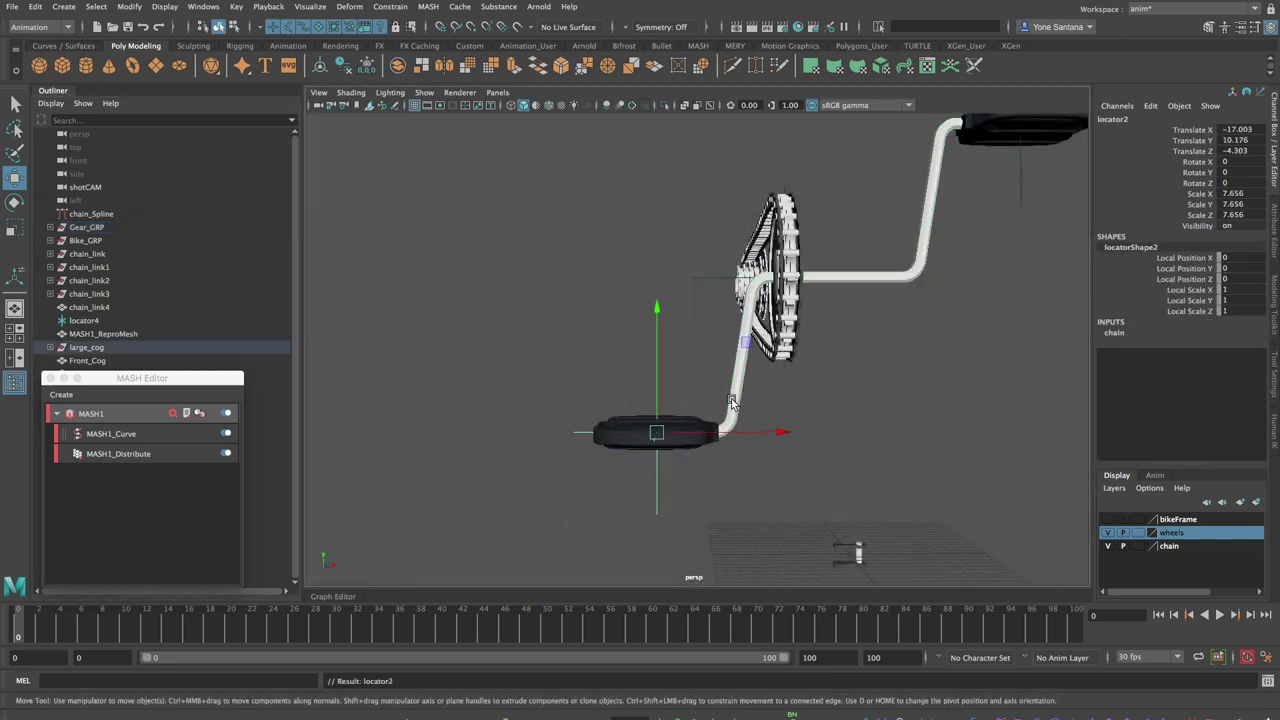
left_click_drag(30, 627, 290, 622)
key("ctrl+z")
- Parent locator3 at the upper pedal to the crank, then scrub the timeline to check it and return to the start
middle_click_drag(918, 284, 772, 462, "alt")
left_click(873, 356)
key("p")
left_click_drag(30, 627, 437, 614)
key("ctrl+z")
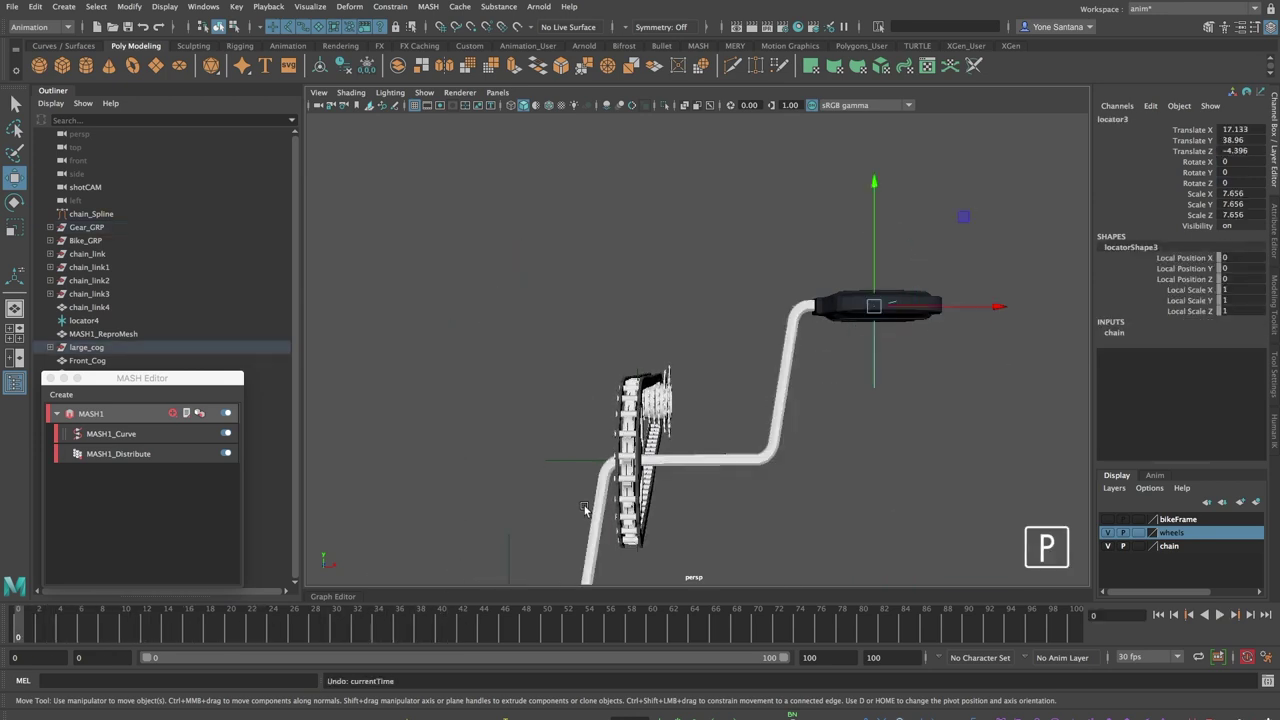
- Point-constrain Pedal_01 to its locator on all axes with Maintain offset enabled, and play the animation
left_click_drag(586, 514, 660, 489, "alt")
middle_click_drag(660, 489, 620, 366, "alt")
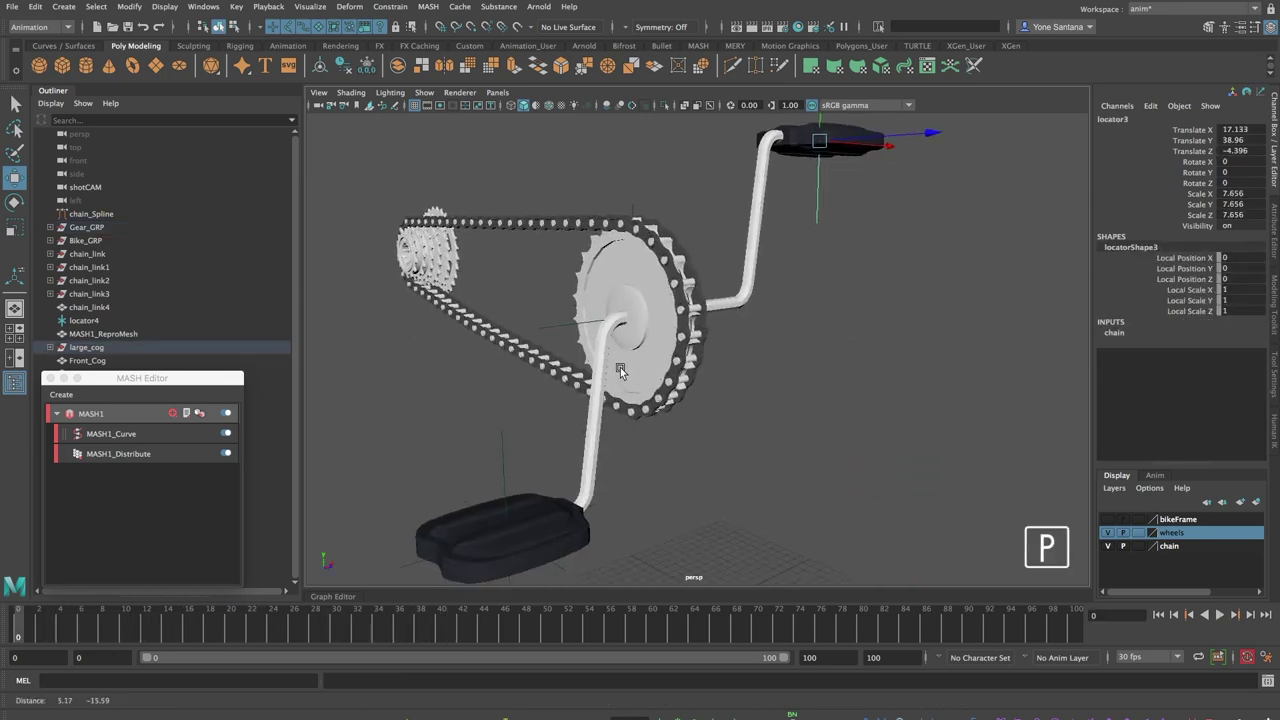
left_click_drag(620, 366, 572, 350, "alt")
left_click_drag(514, 453, 454, 397, "alt")
left_click(458, 458)
left_click(427, 508)
left_click(435, 514)
left_click(386, 462)
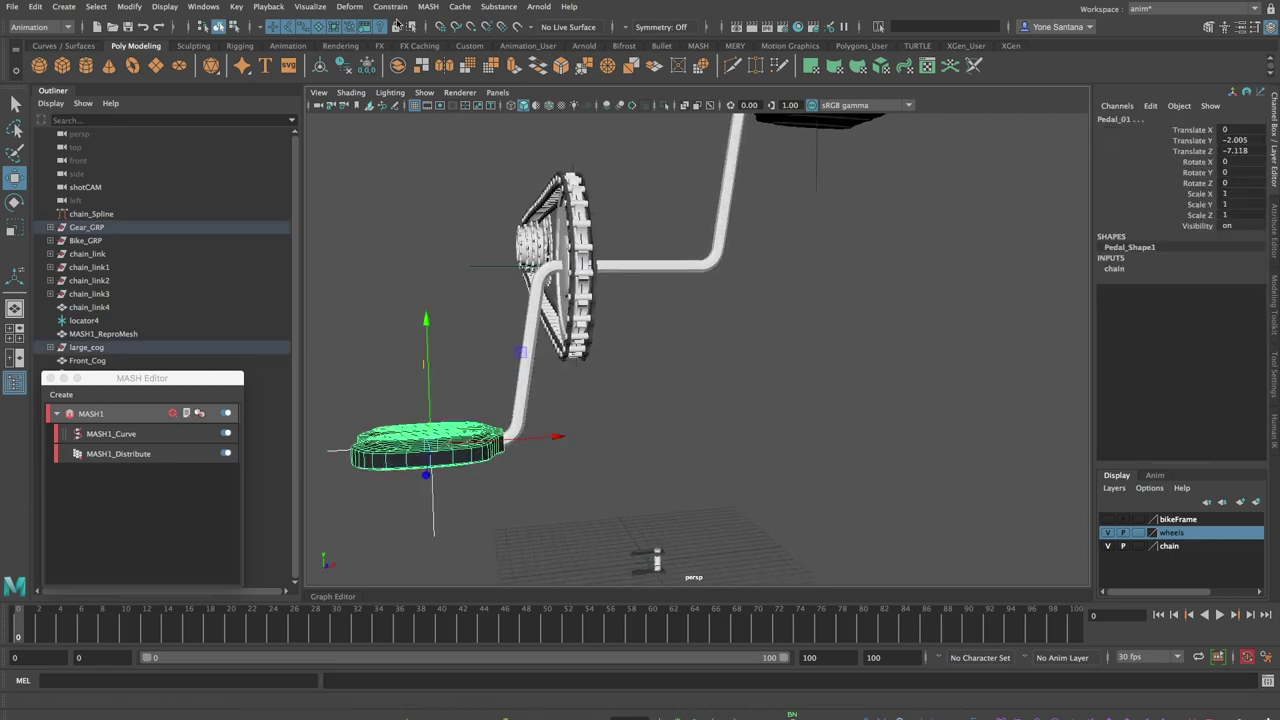
left_click(393, 8)
left_click(521, 55)
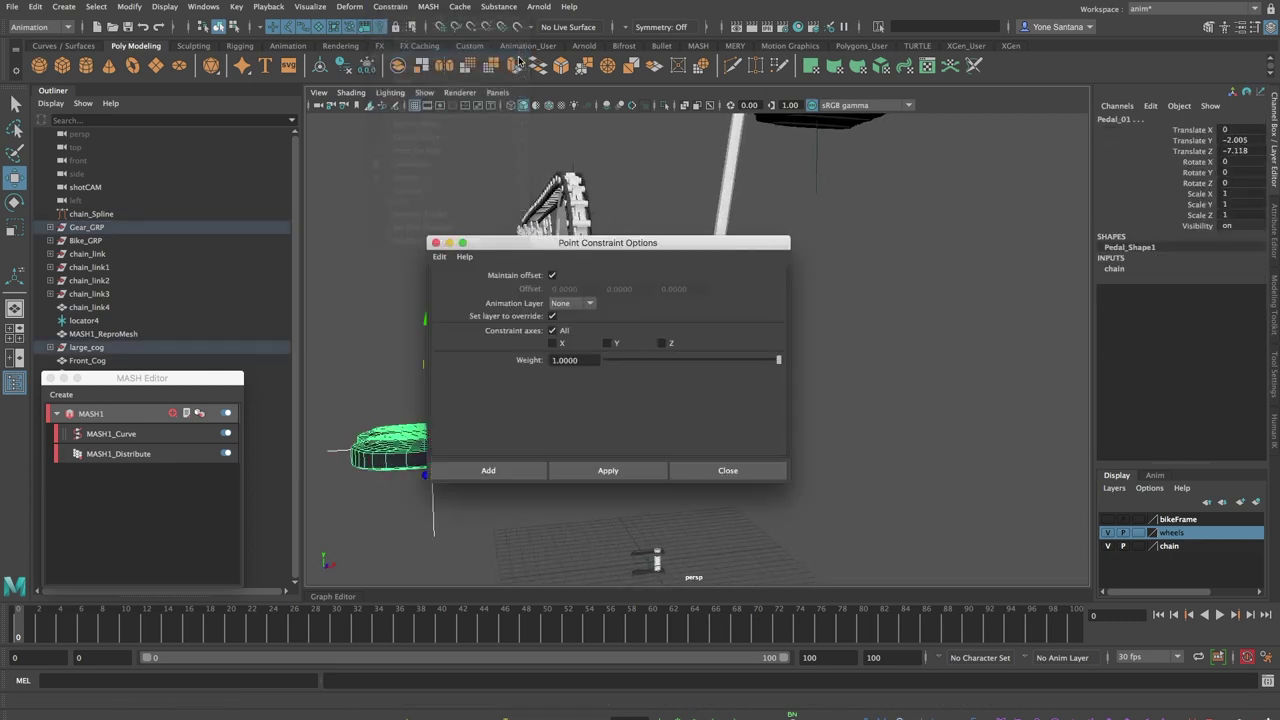
left_click(490, 470)
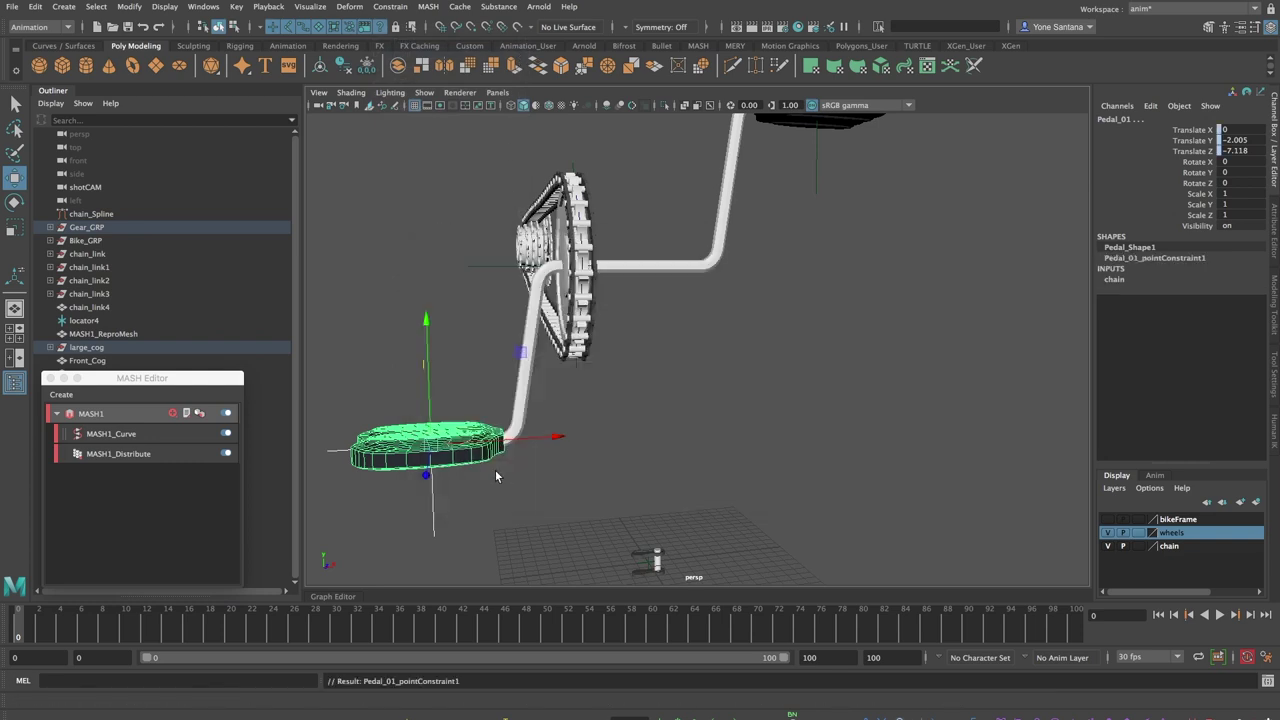
key("alt+v")
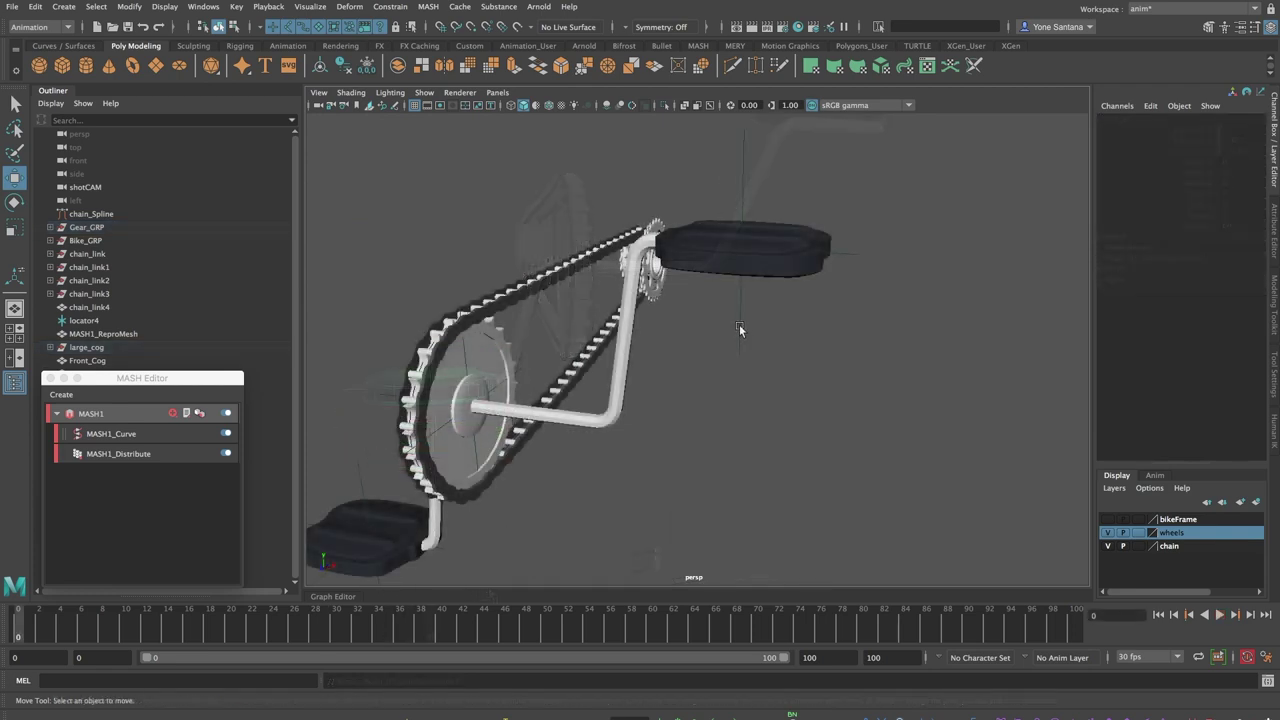
- Repeat the point constraint to attach Pedal_02 to the upper pedal's locator, and play the animation
left_click(740, 326)
left_click(801, 234, "shift")
key("g")
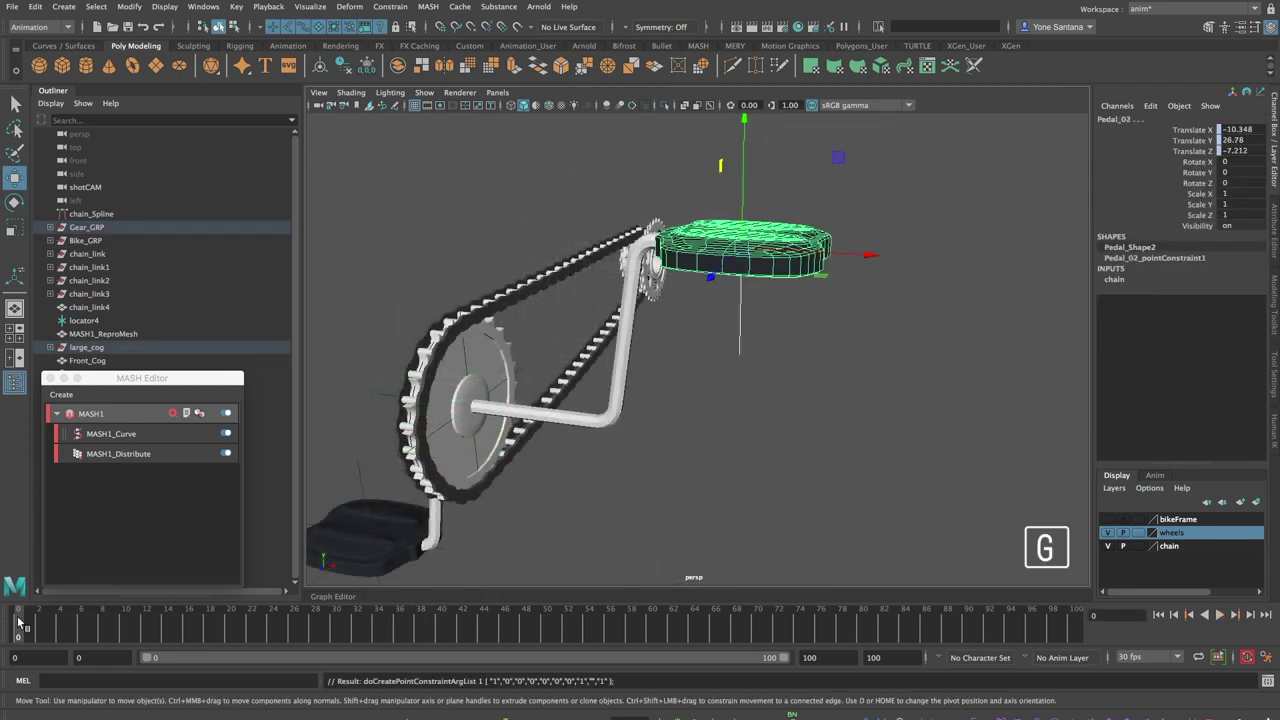
key("alt+v")
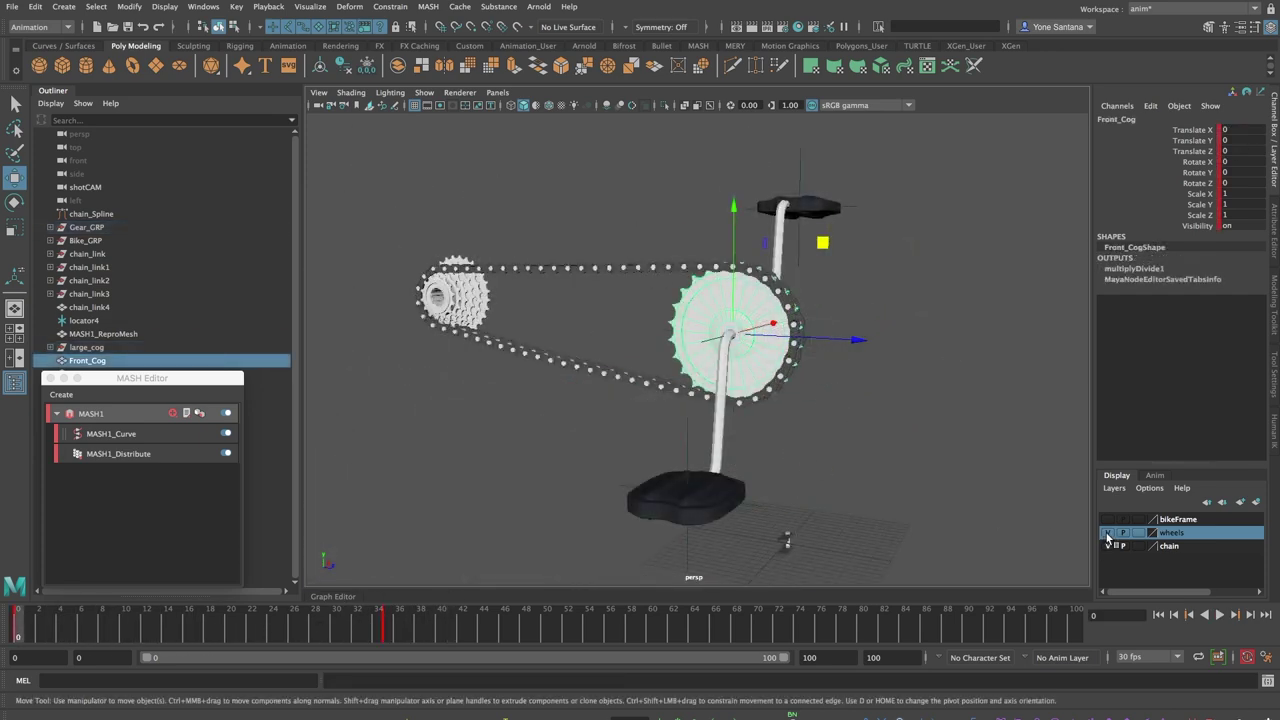
- Make the wheels display layer visible
left_click(1107, 533)
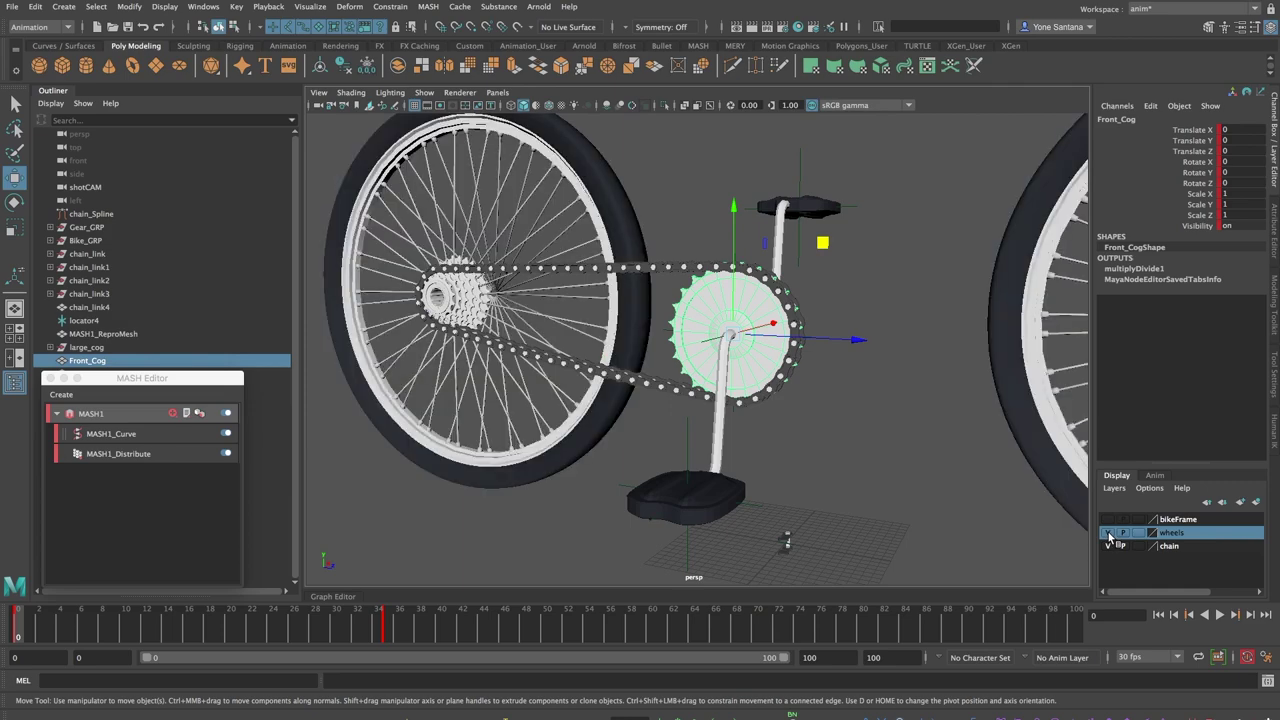
- Orient-constrain the back wheel to the back cog, then scrub the timeline to check its rotation
left_click_drag(661, 490, 704, 496, "alt")
middle_click_drag(669, 500, 654, 529, "alt")
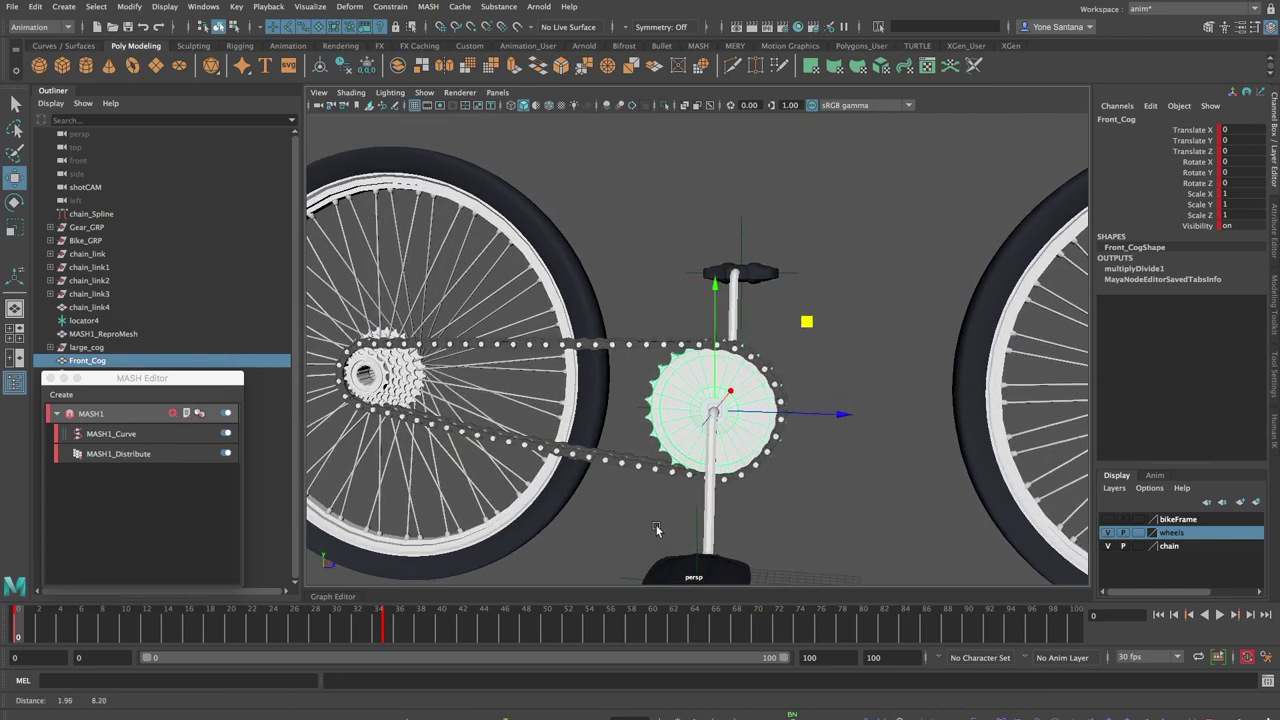
right_click_drag(654, 529, 525, 465, "alt")
middle_click_drag(553, 492, 542, 513, "alt")
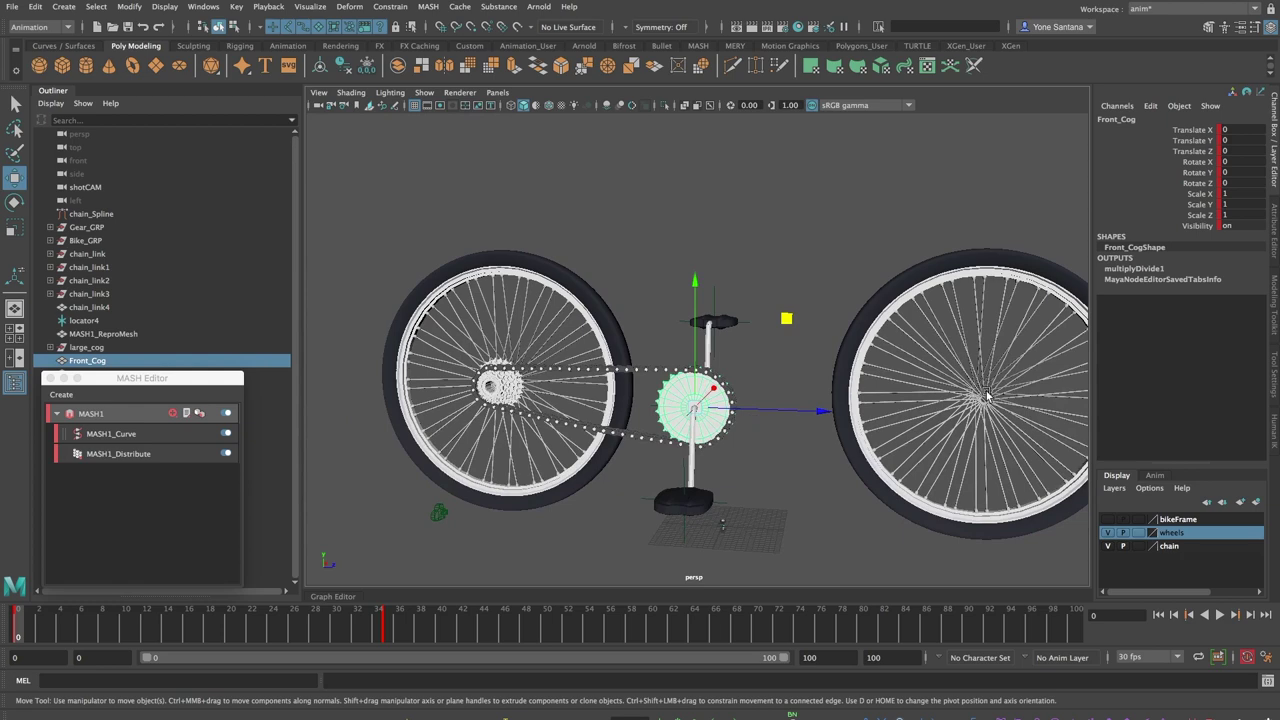
left_click(963, 396)
left_click(497, 389)
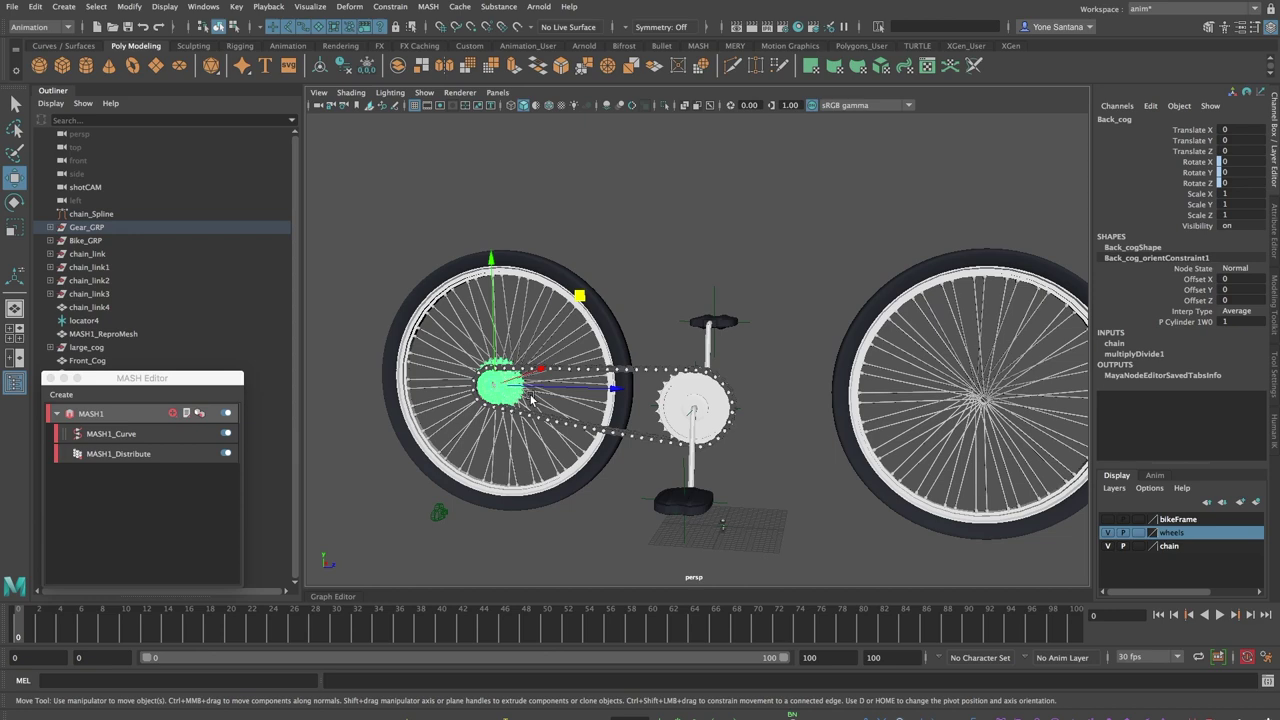
left_click(598, 322, "shift")
left_click(390, 7)
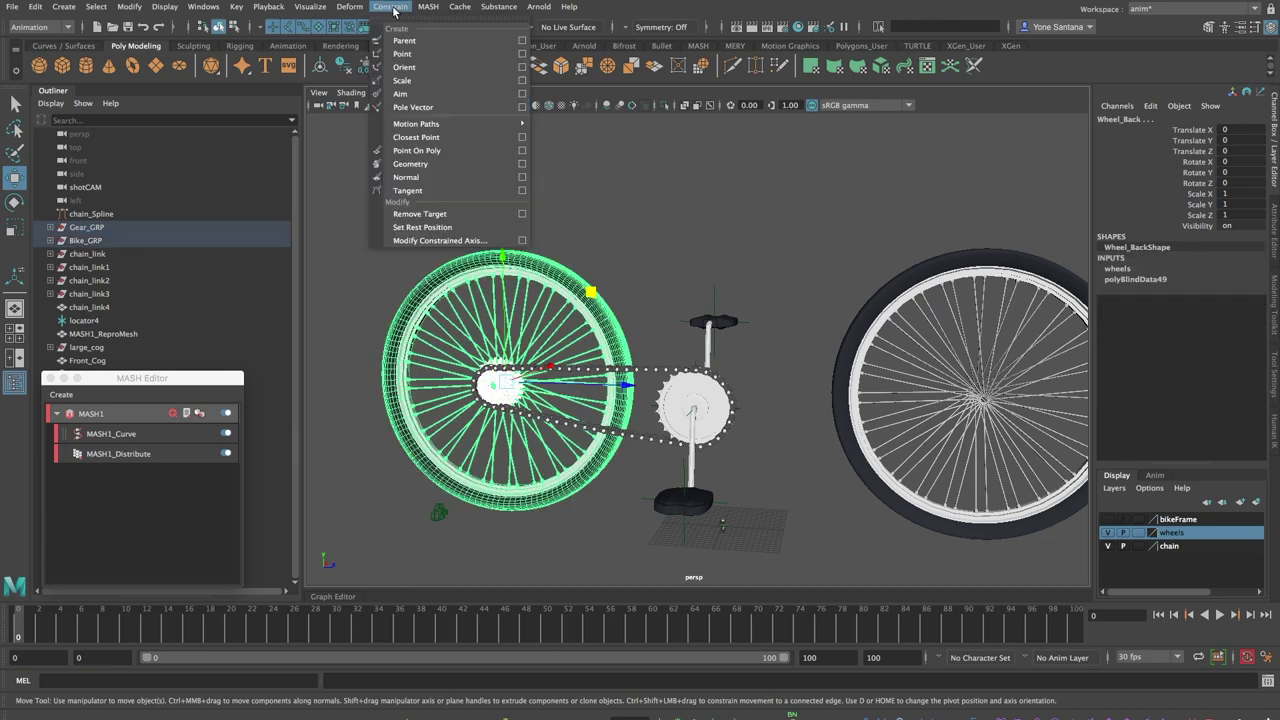
left_click(404, 67)
left_click(669, 314)
mouse_move(20, 632)
left_mouse_down()
mouse_move(271, 623)
mouse_move(18, 625)
left_mouse_up()
- Repeat the orient constraint to link the front wheel to the back cog, and play the animation
left_click(497, 393)
left_click(1045, 338, "shift")
key("g")
key("alt+v")
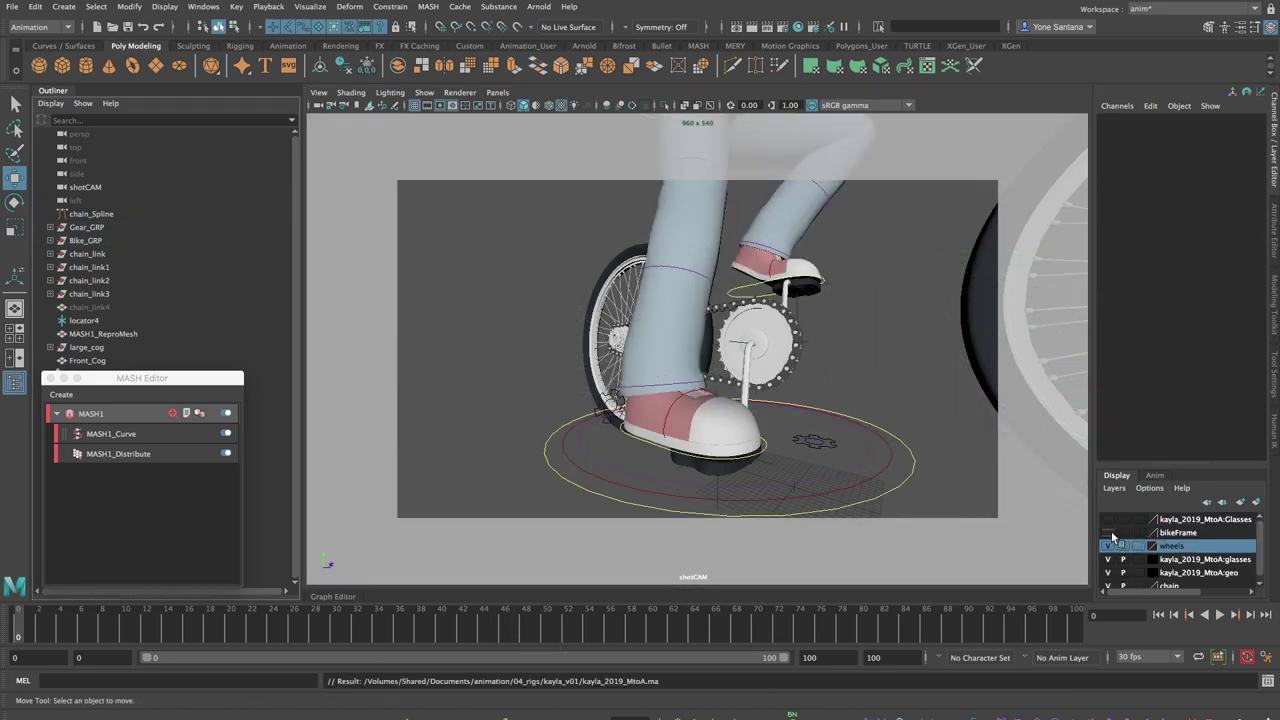
- Make the bikeFrame display layer visible and play the animation with the character's feet in view
left_click(1108, 533)
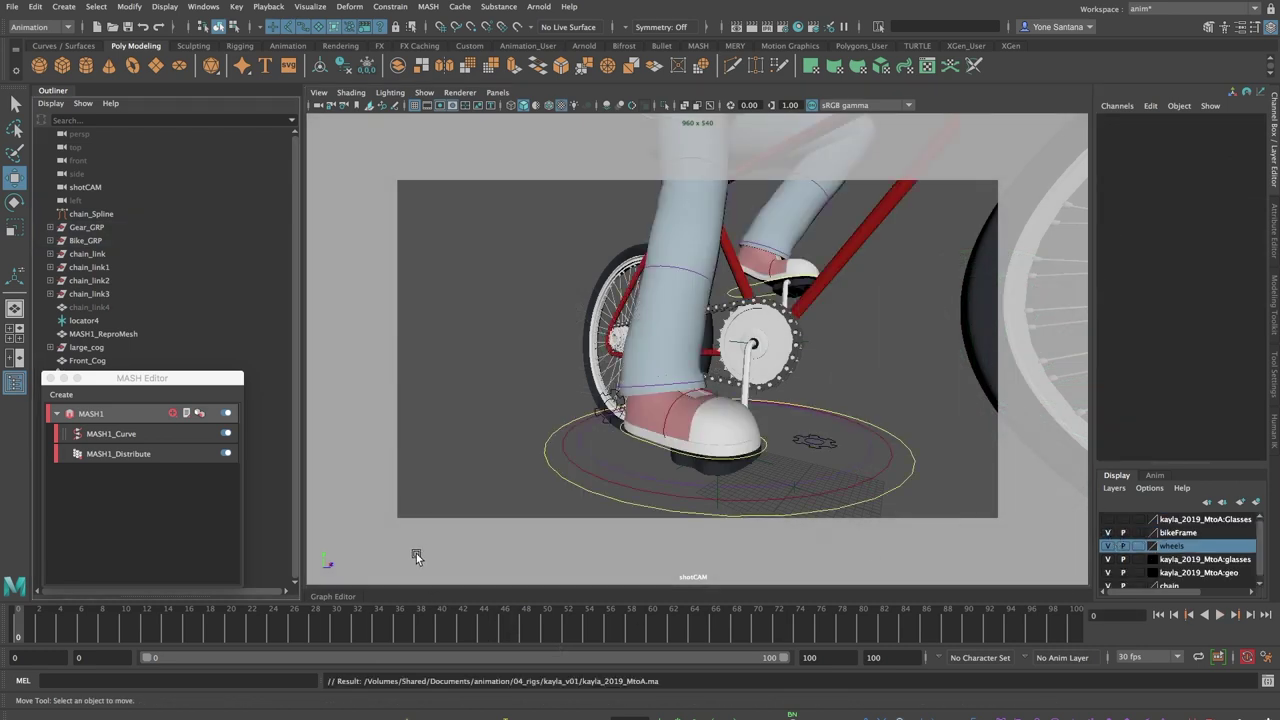
key("alt+v")
- Parent-constrain the character's right ankle IK control to the lower pedal, and play the animation
left_click(713, 481)
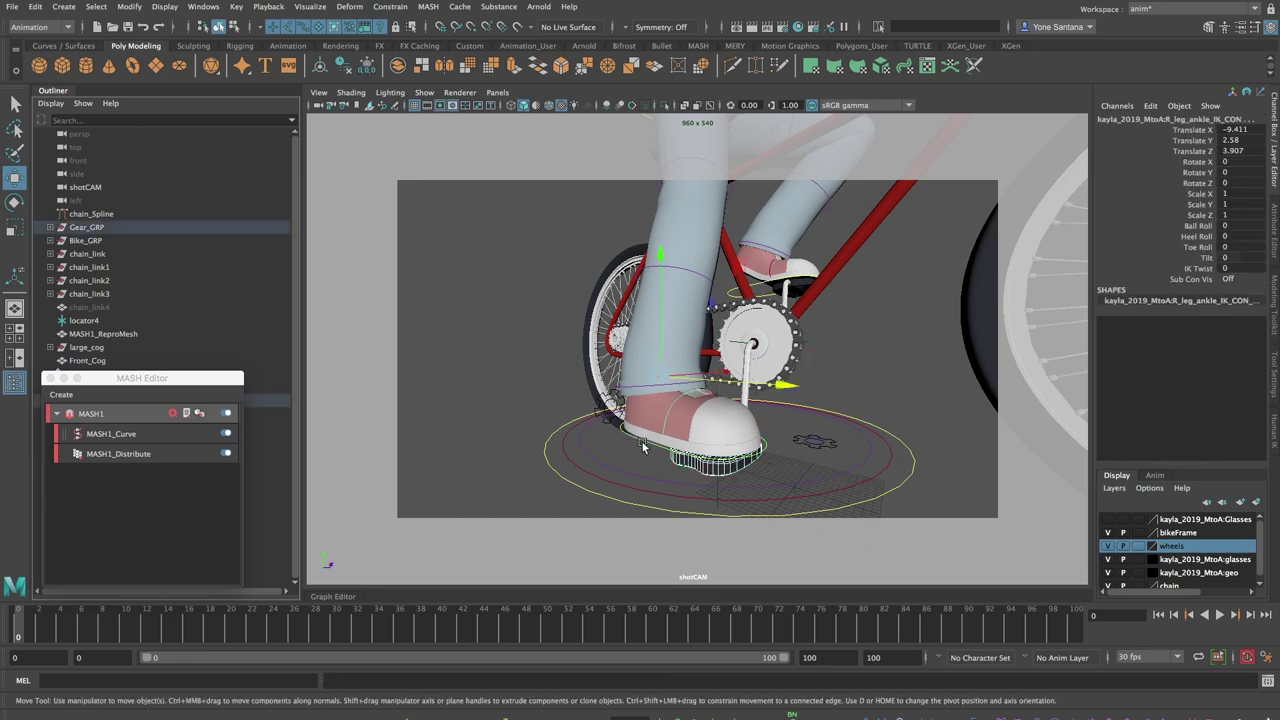
left_click(392, 8)
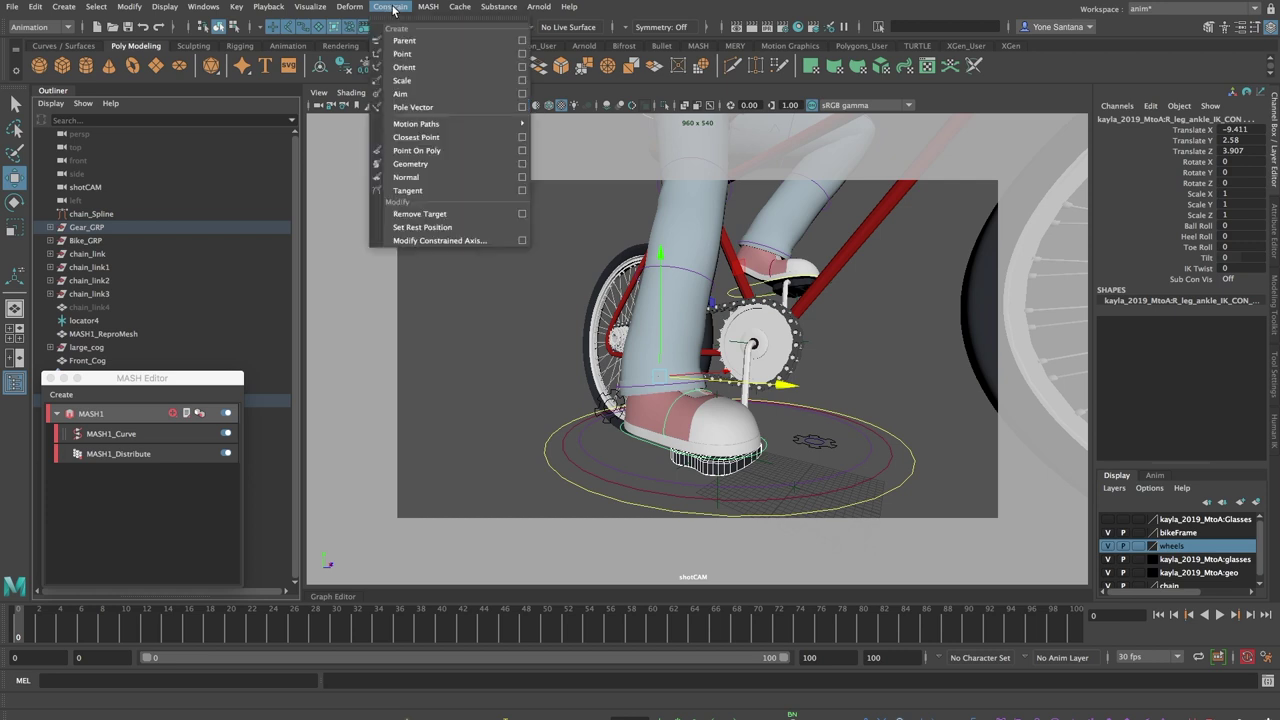
left_click(433, 41)
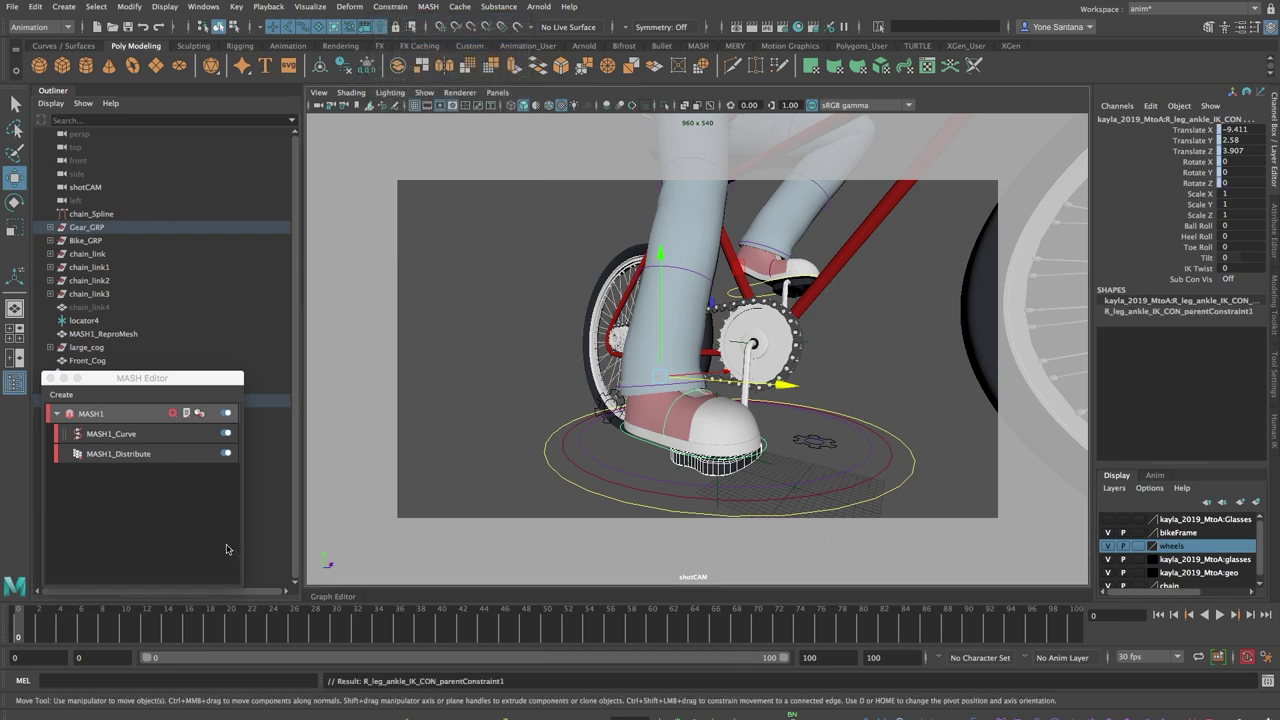
key("alt+v")
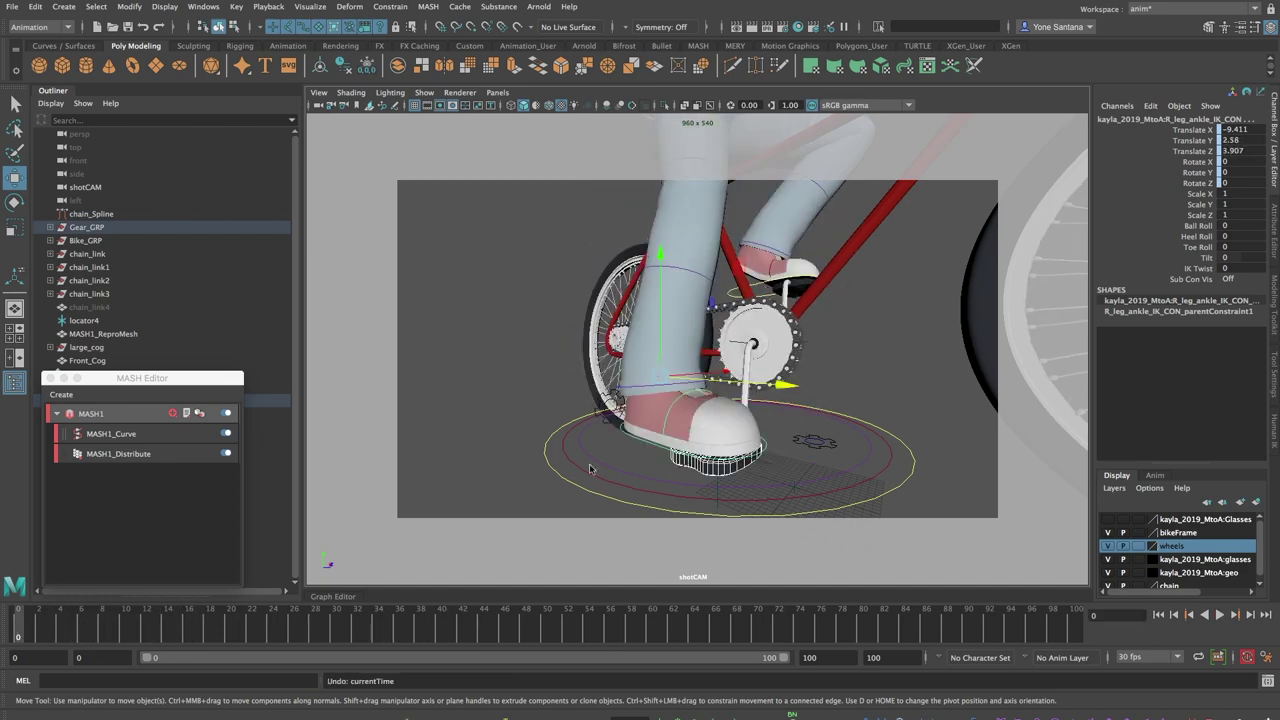
- Parent-constrain the character's left ankle IK control to the upper pedal and scrub the timeline to check it
left_click(799, 291)
left_click(735, 294, "shift")
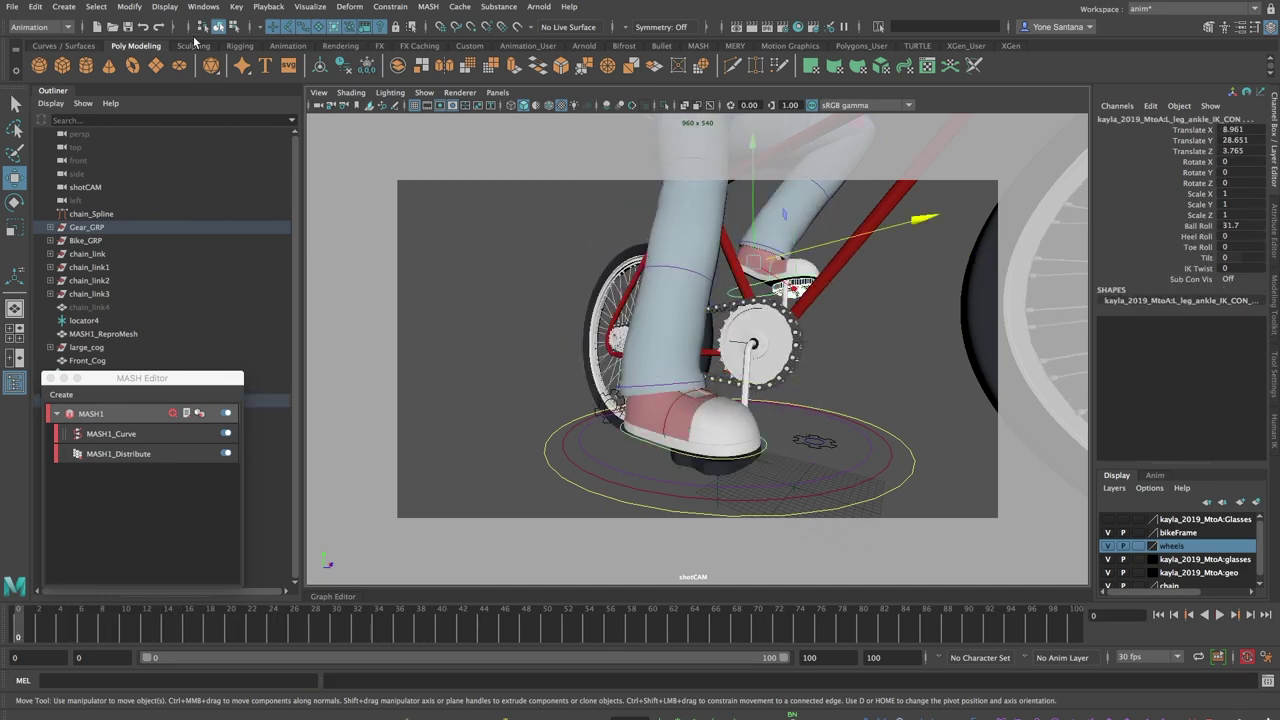
left_click(391, 8)
left_click(413, 41)
left_click_drag(20, 635, 781, 559)
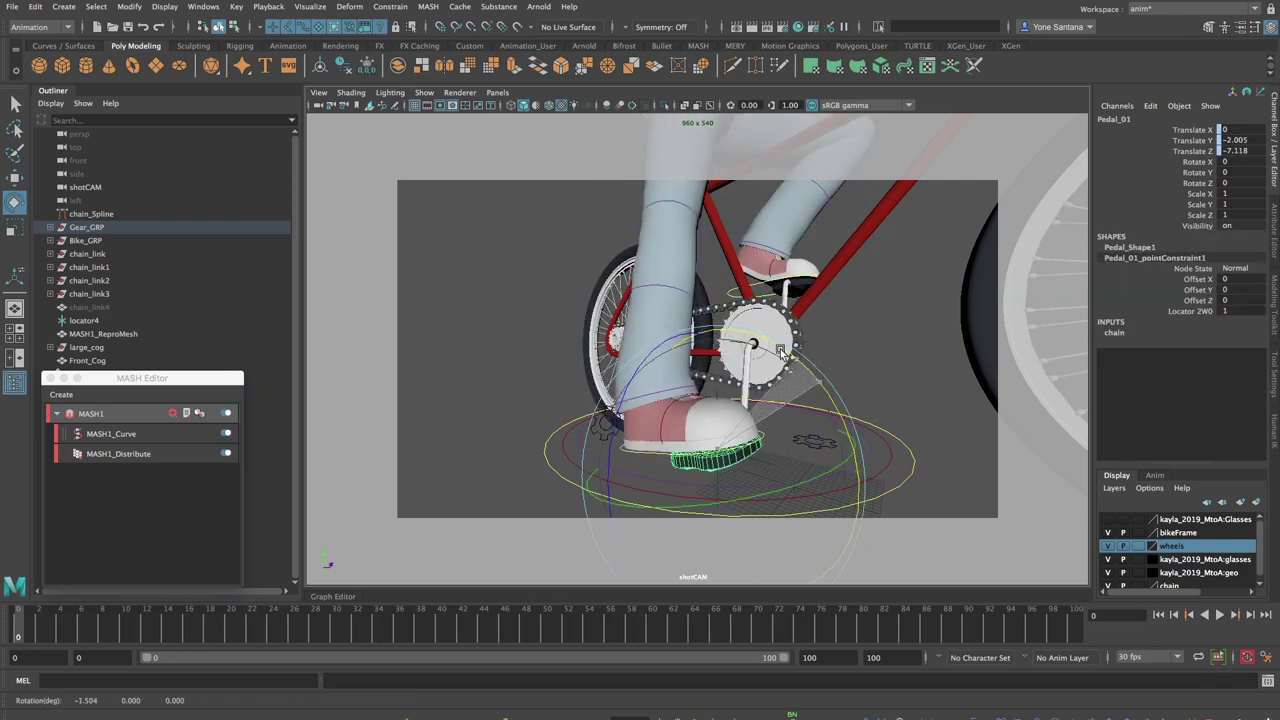
- Test rotating Pedal_01 with the attached foot, then key its unrotated pose at frames 0 and 35
left_click_drag(783, 352, 805, 392)
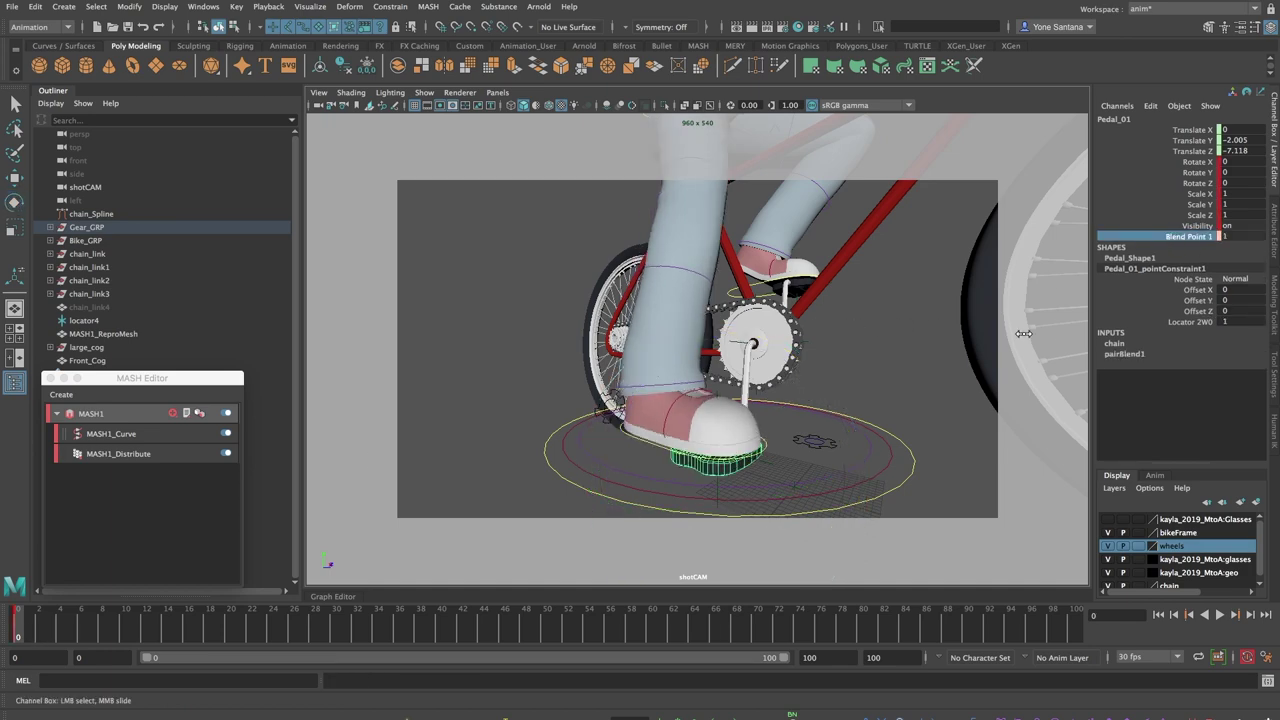
left_click_drag(33, 628, 393, 636)
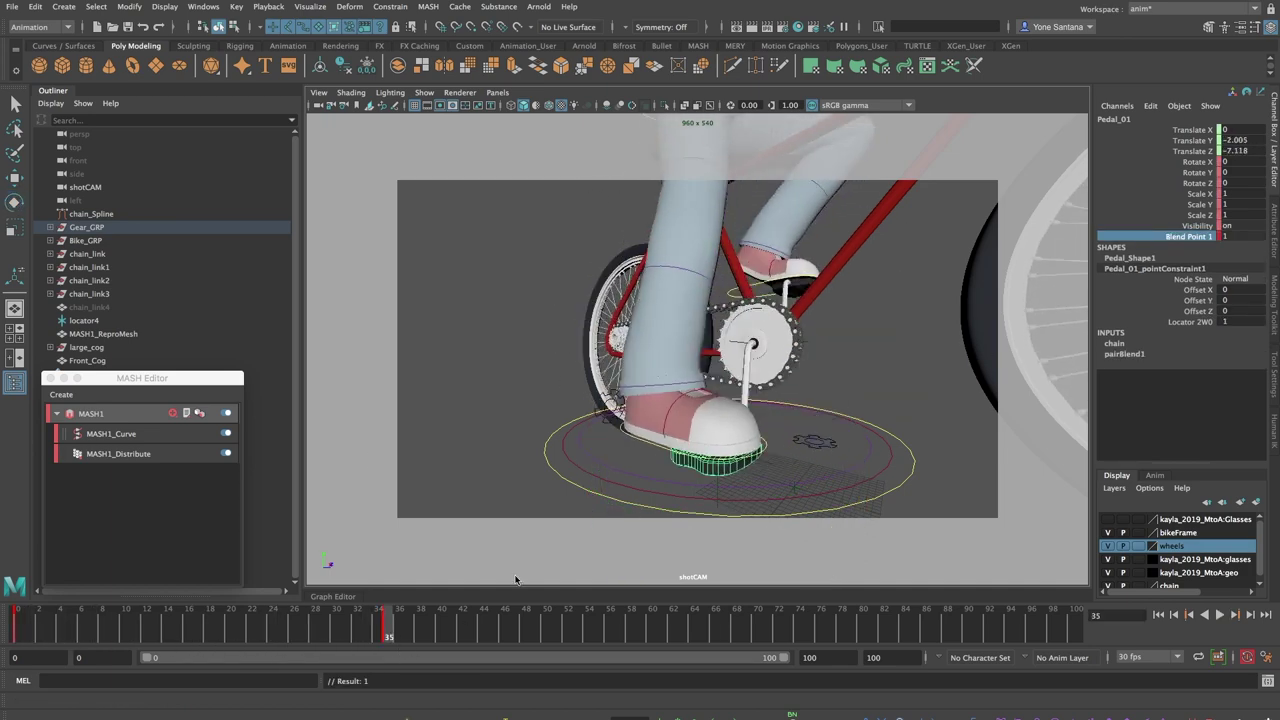
left_click_drag(36, 627, 388, 628)
- Rotate Pedal_01 to about 37.9 degrees in X at frame 14 and set a key
left_click_drag(26, 631, 167, 634)
key("e")
left_click_drag(768, 255, 758, 348)
key("s")
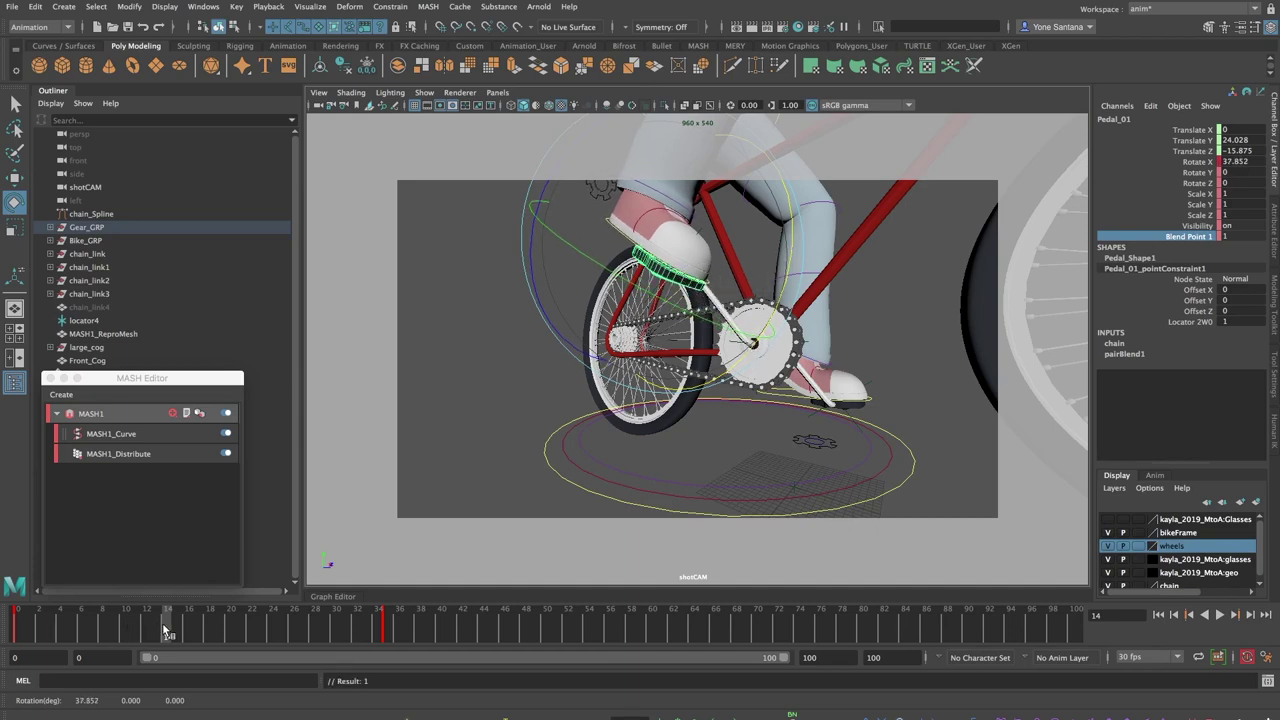
- Play back the pedal motion and key Pedal_01 at about 13 degrees in X at frame 4
key("alt+v")
key("alt+v")
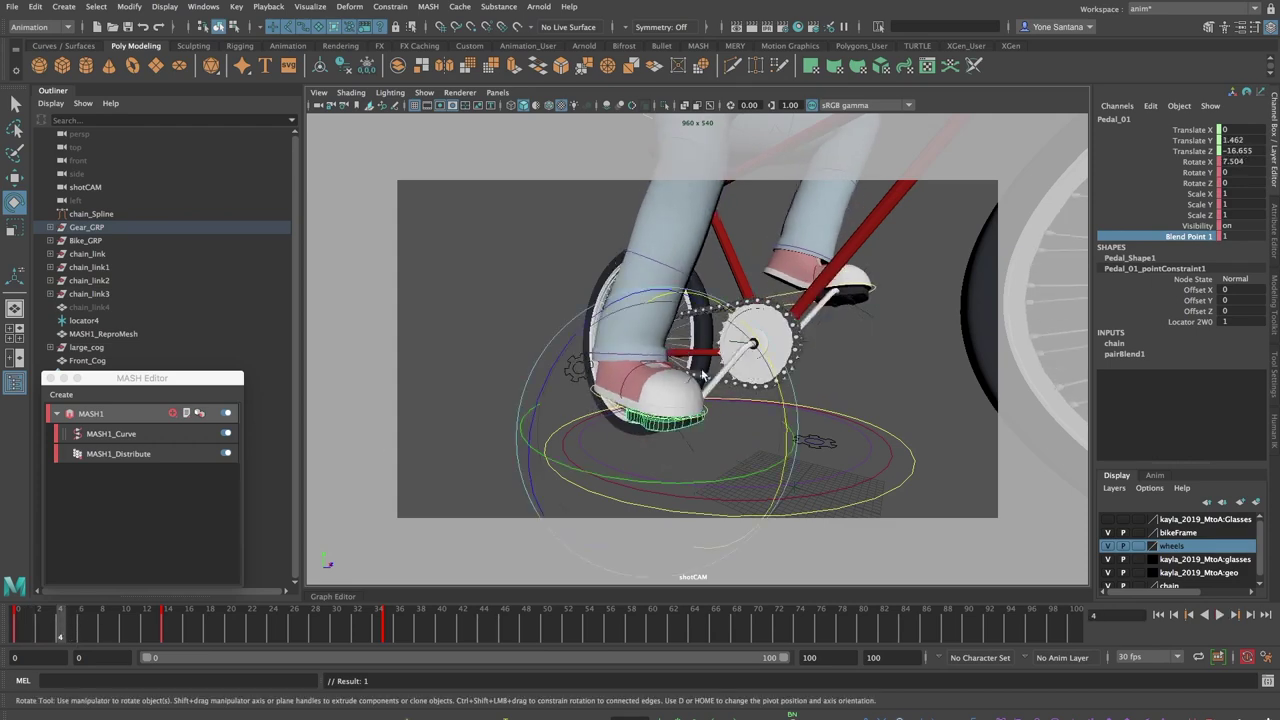
key("alt+v")
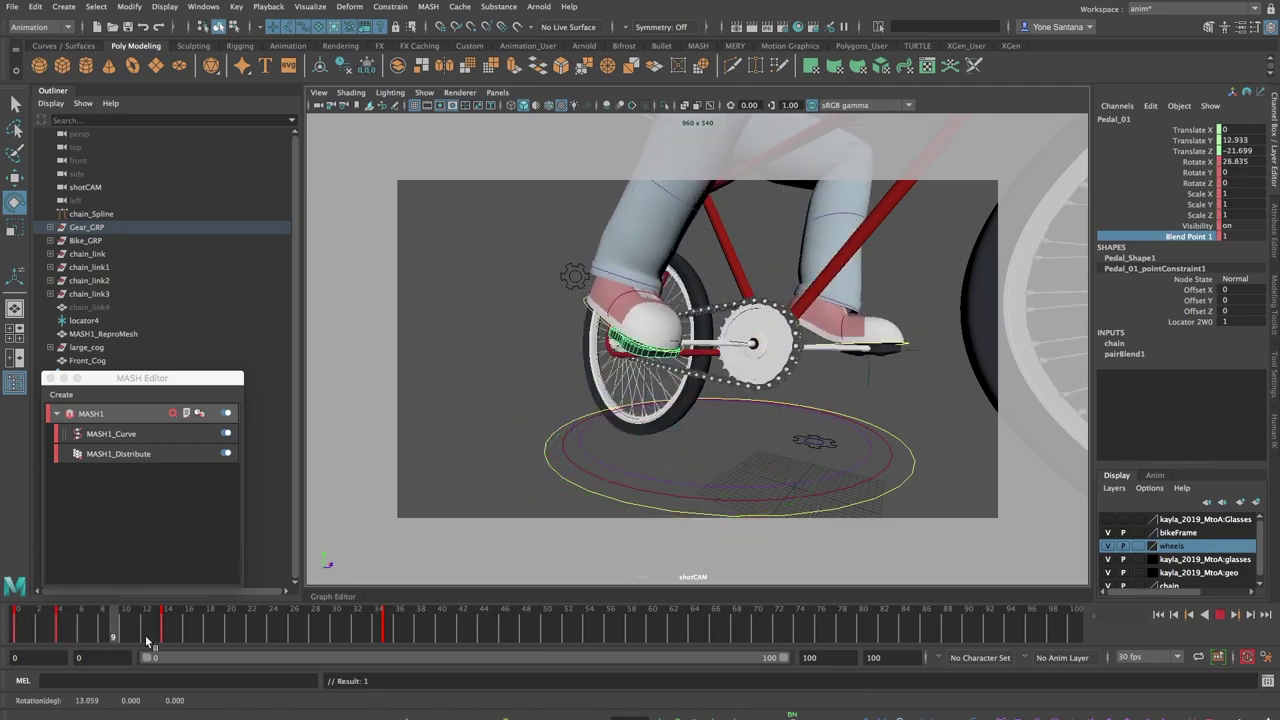
- Set Pedal_01's Rotate X to 0 at frame 35, key it, and play the animation
left_click_drag(229, 629, 386, 628)
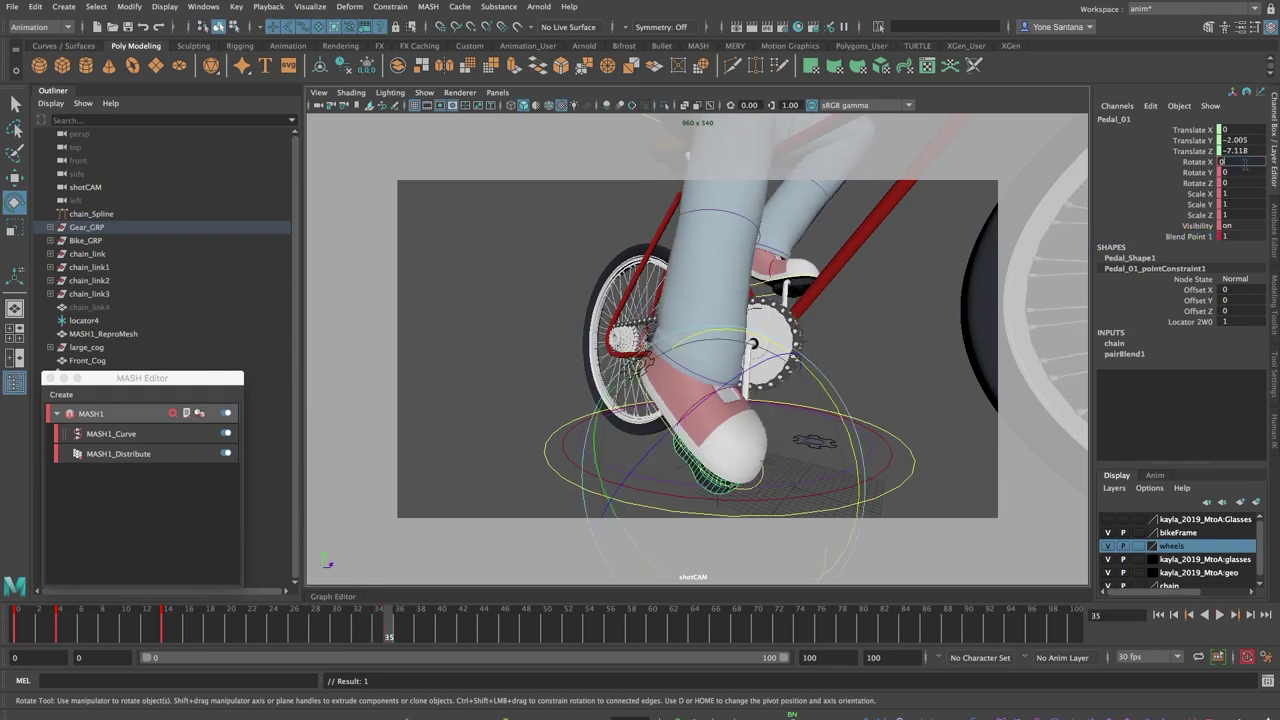
key("Return")
key("alt+v")
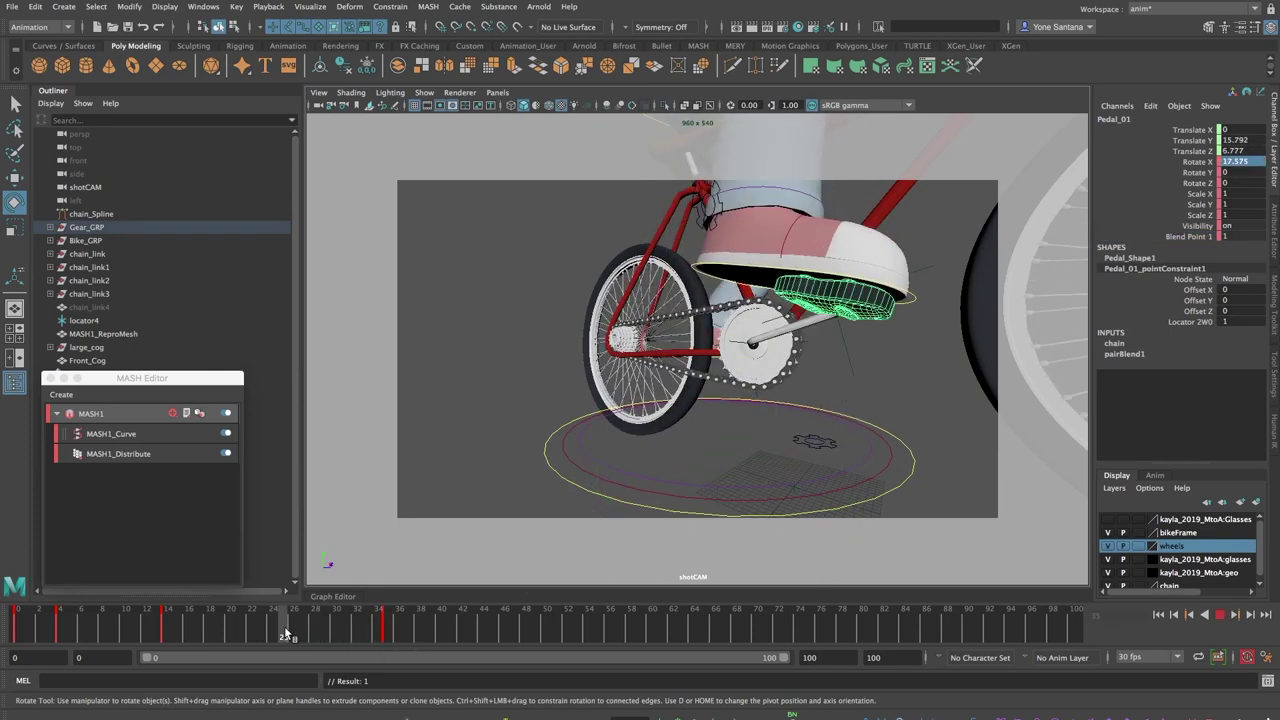
- Rotate Pedal_01 to about -25.8 degrees in X at frame 26, set a key, and review the motion
left_click_drag(953, 443, 964, 314)
key("s")
left_click_drag(274, 636, 5, 657)
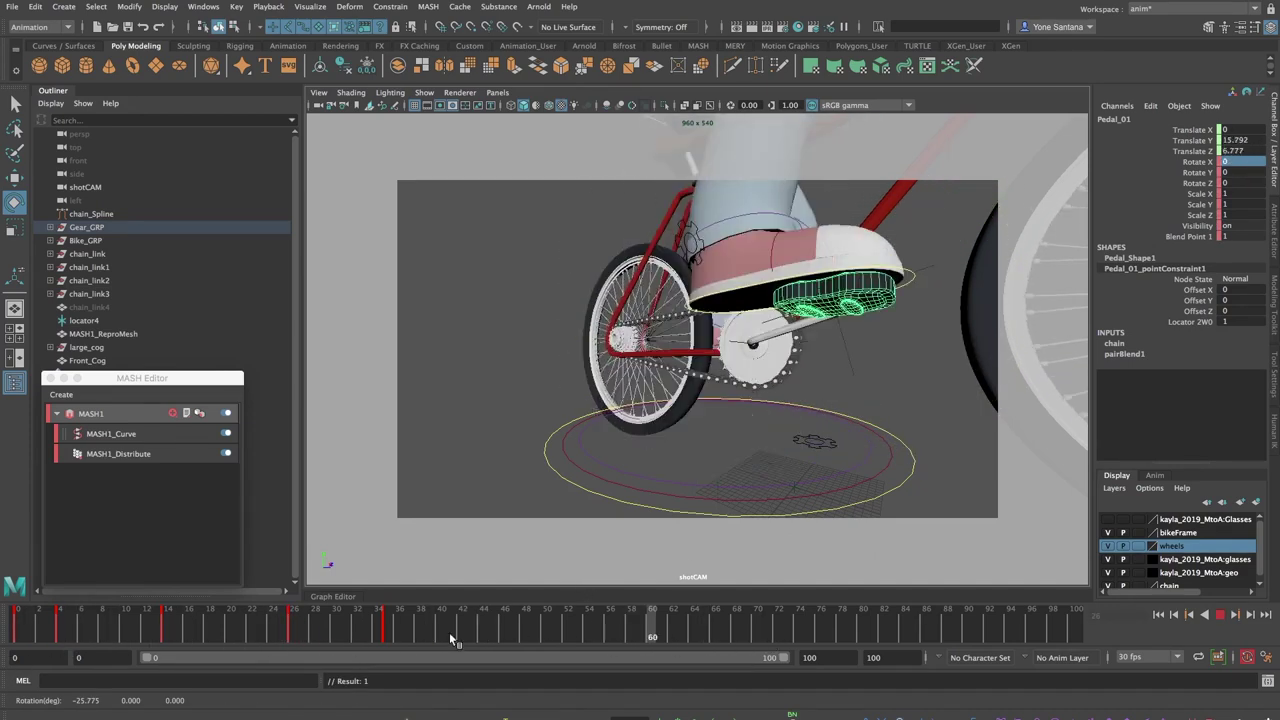
key("alt+v")
- In the Graph Editor, isolate Pedal_01's Rotate X curve and tilt the tangents of its first and last keys upward together
left_click(340, 597)
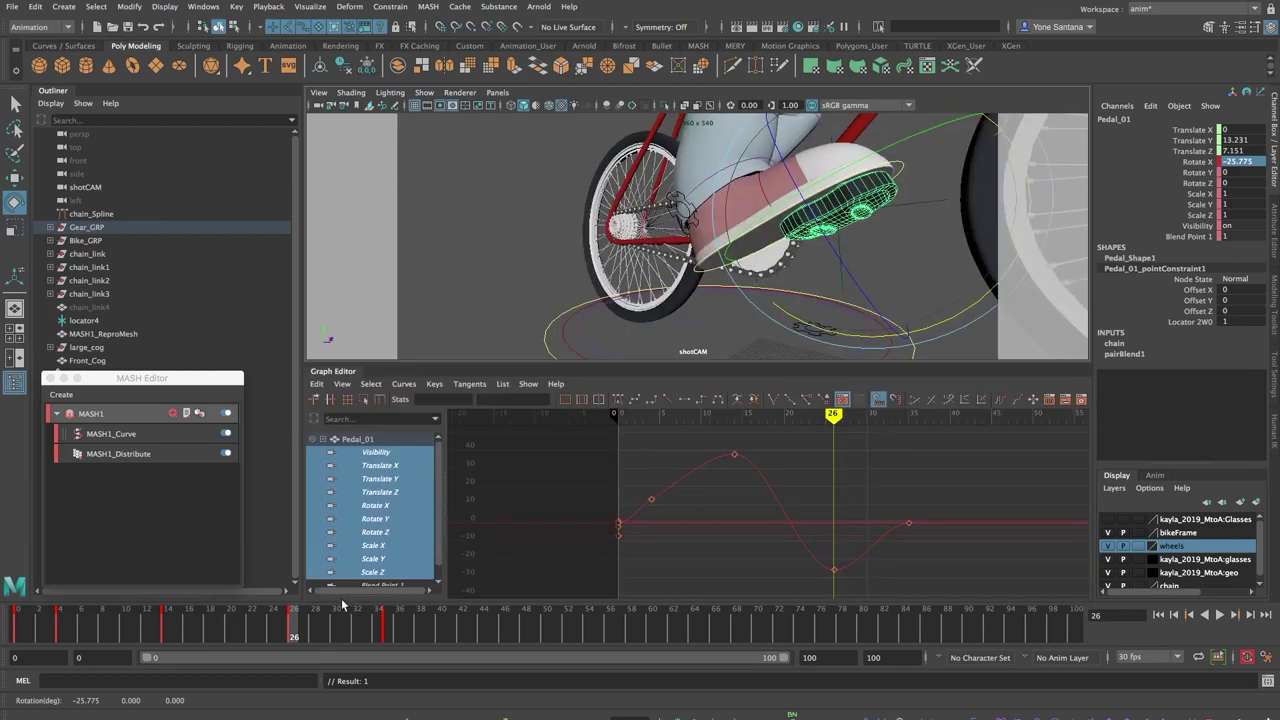
left_click(389, 506)
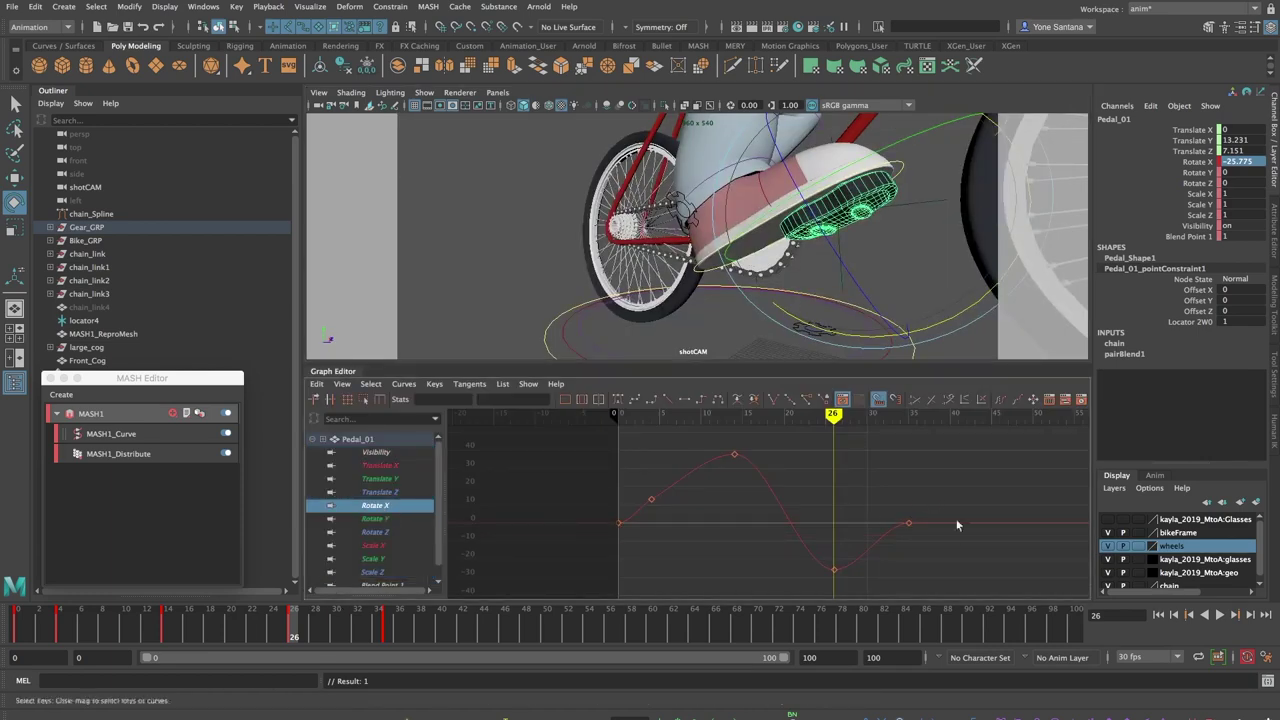
left_click(619, 523, "shift")
left_click_drag(665, 522, 652, 494)
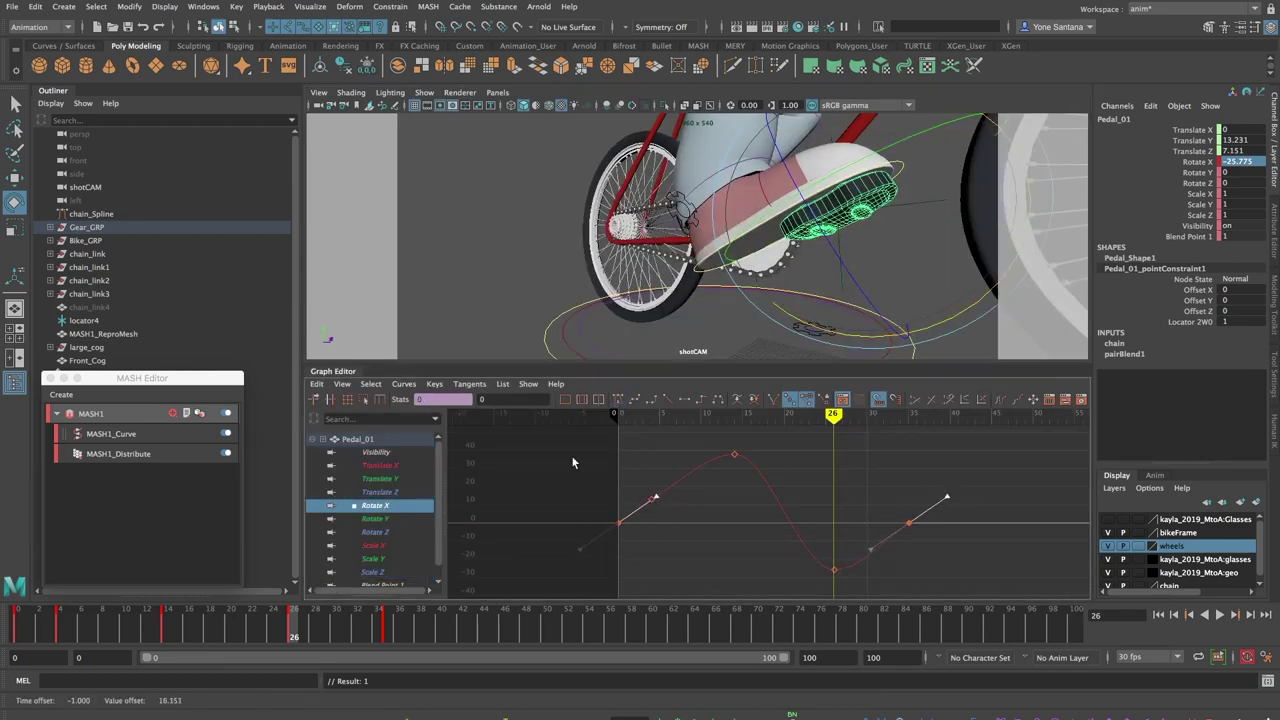
- Set the Rotate X curve to repeat beyond its last key, and play the animation
left_click(404, 384)
mouse_move(463, 421)
left_click(600, 434)
key("alt+v")
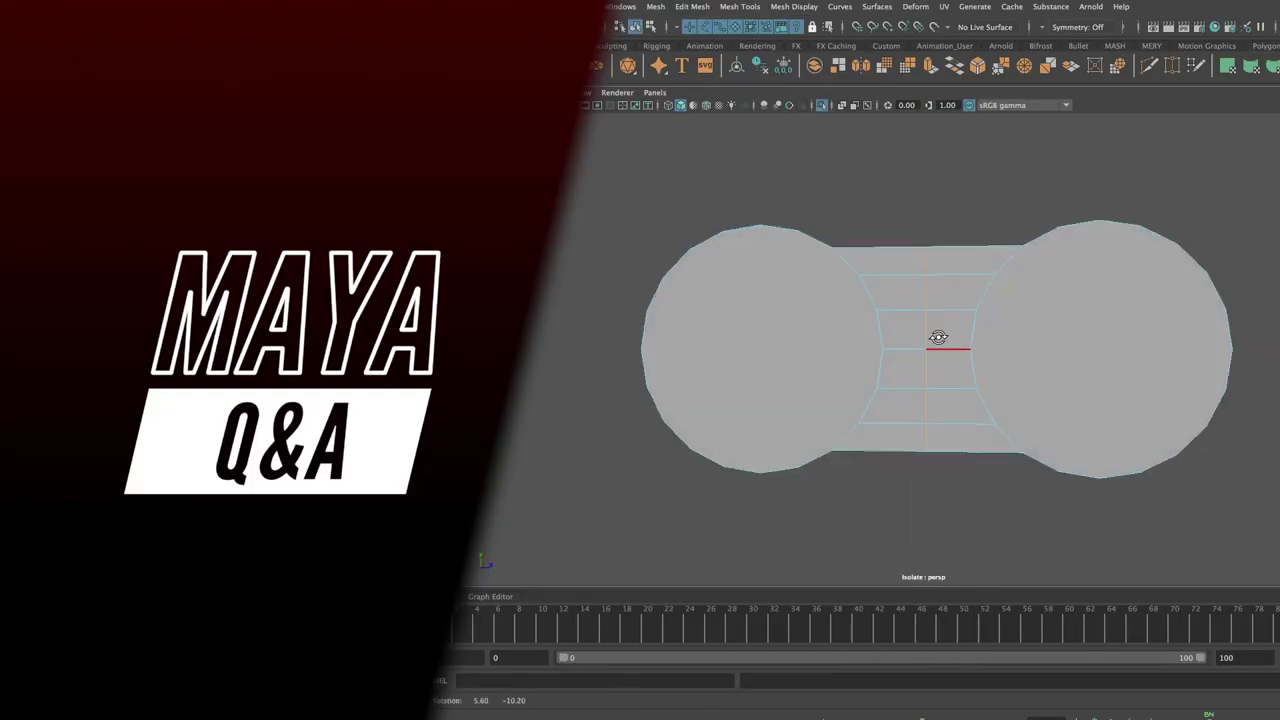
- Scale the middle edge loop of the chain link to narrow its waist
key("r")
double_click(929, 297)
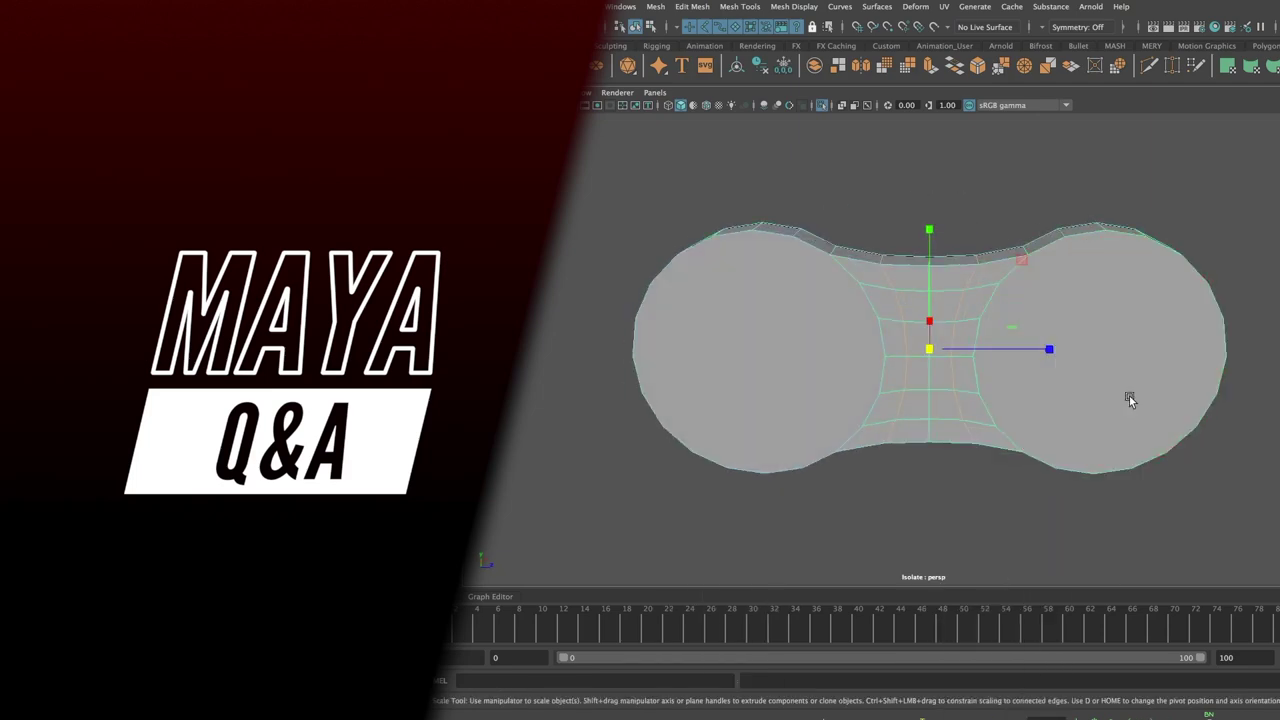
right_click(1014, 314)
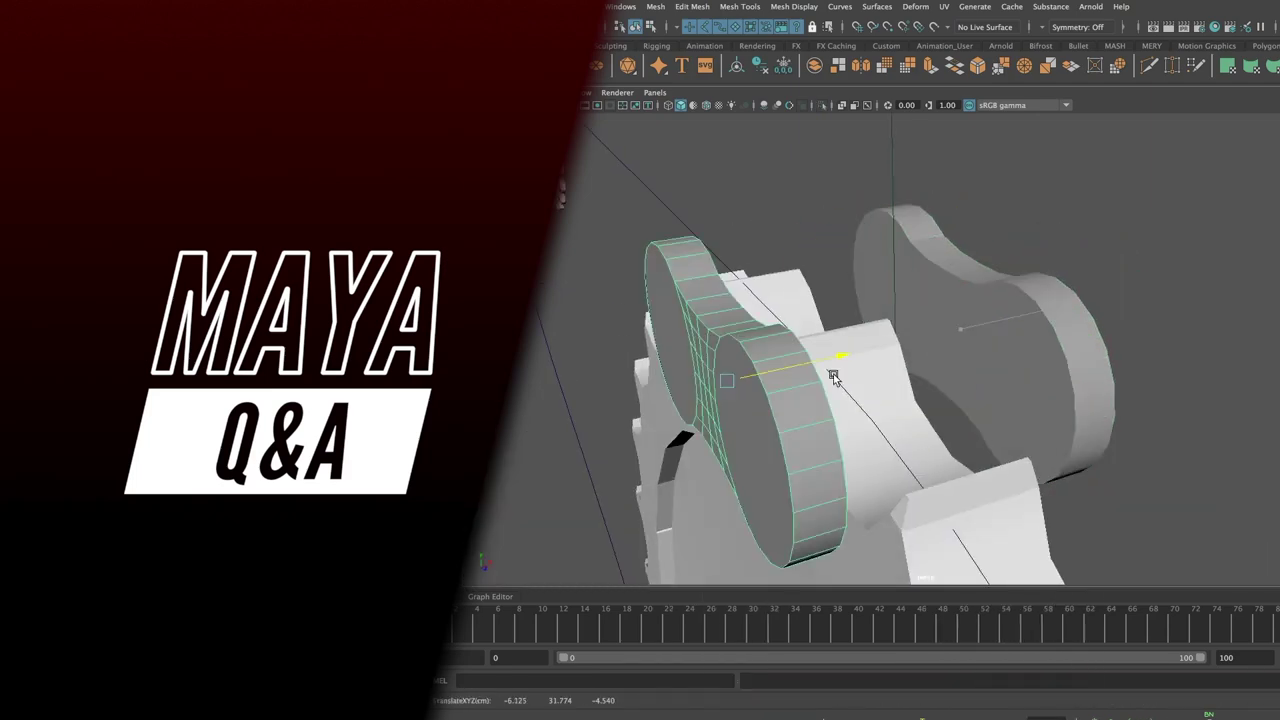
- Extrude the two round faces on the side of the chain link plate
left_click_drag(834, 366, 922, 369, "alt")
right_click(819, 389)
left_click(695, 367)
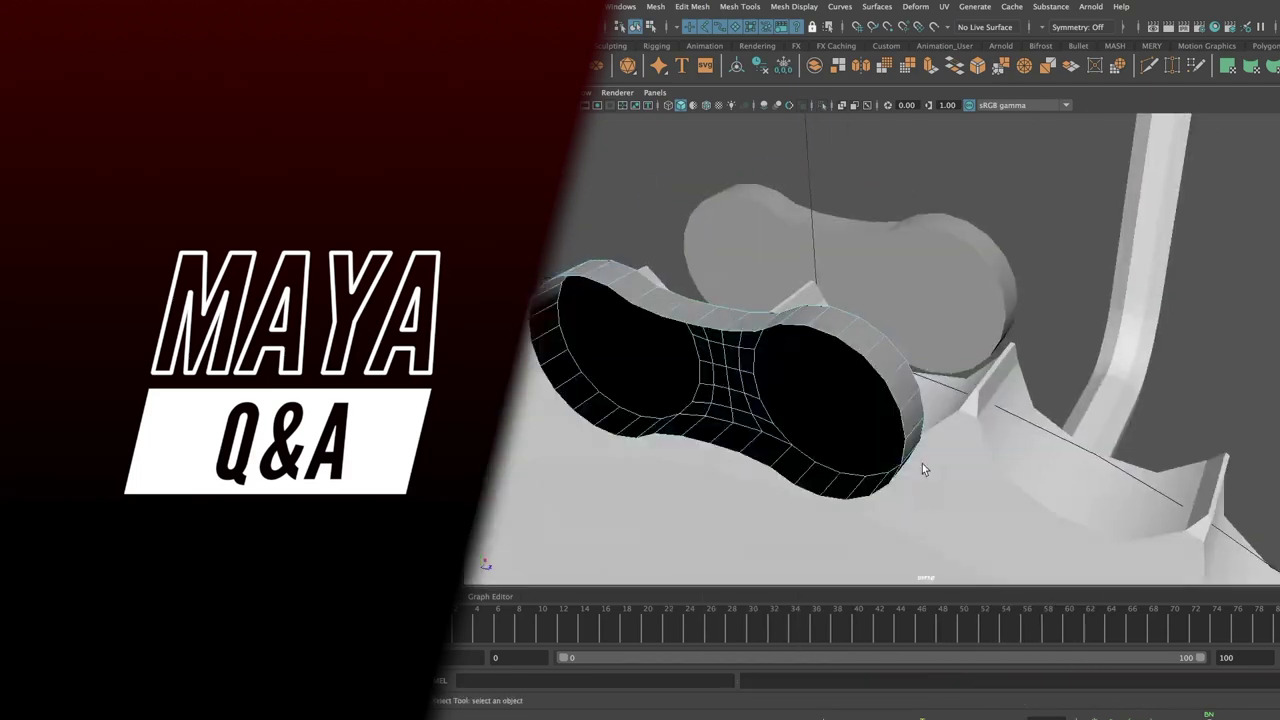
left_click_drag(923, 466, 800, 420, "alt")
right_click(773, 389)
left_click(773, 425)
- Scale the edges across the upper waist of the link plate vertically
right_click(823, 371)
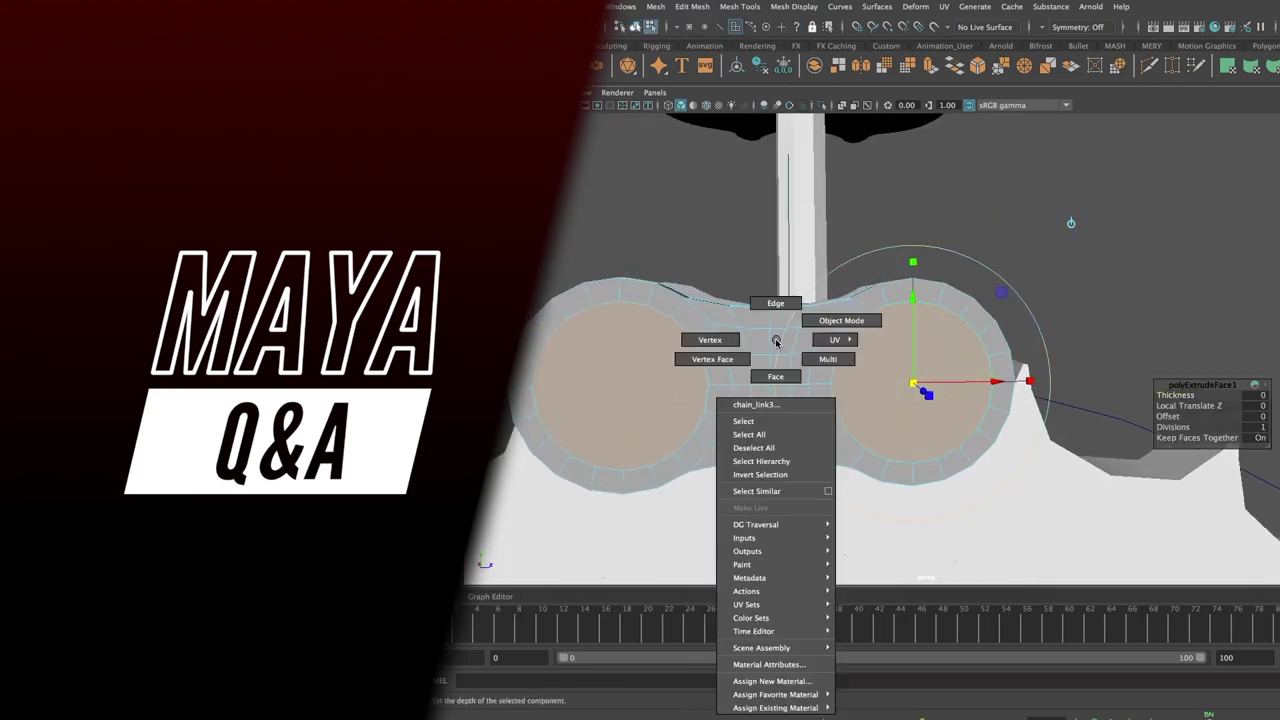
left_click(766, 337)
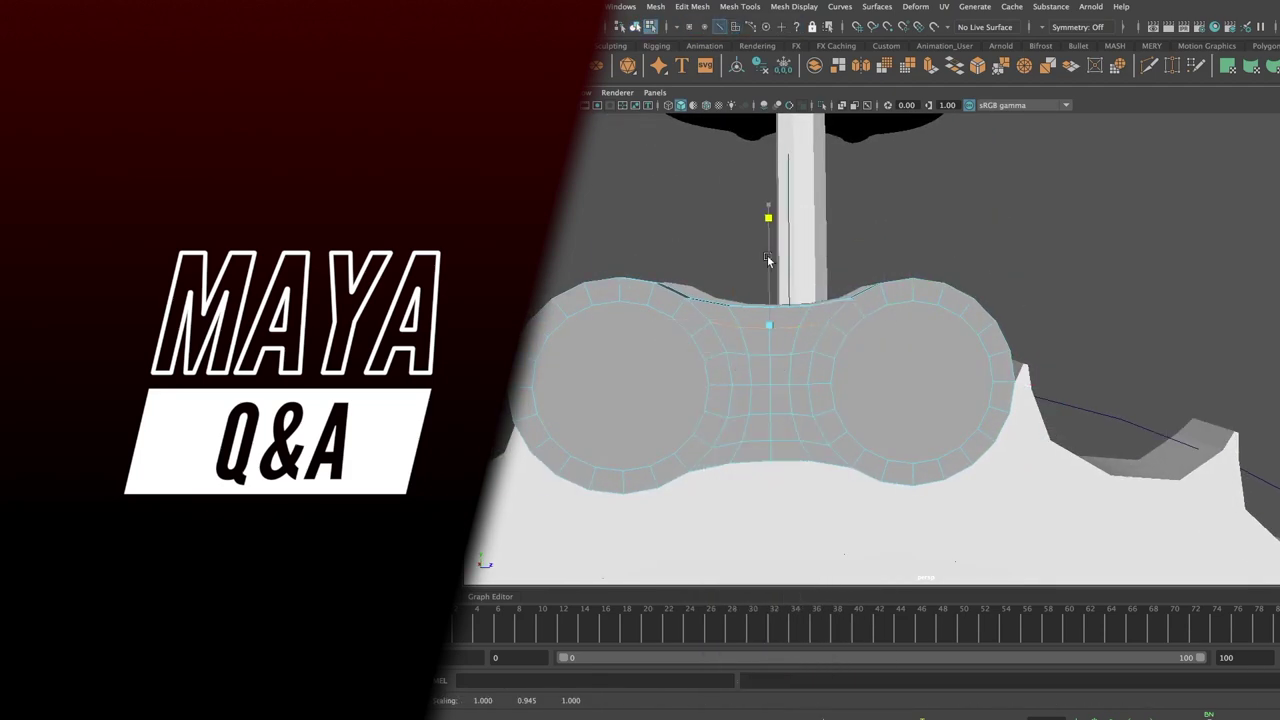
key("r")
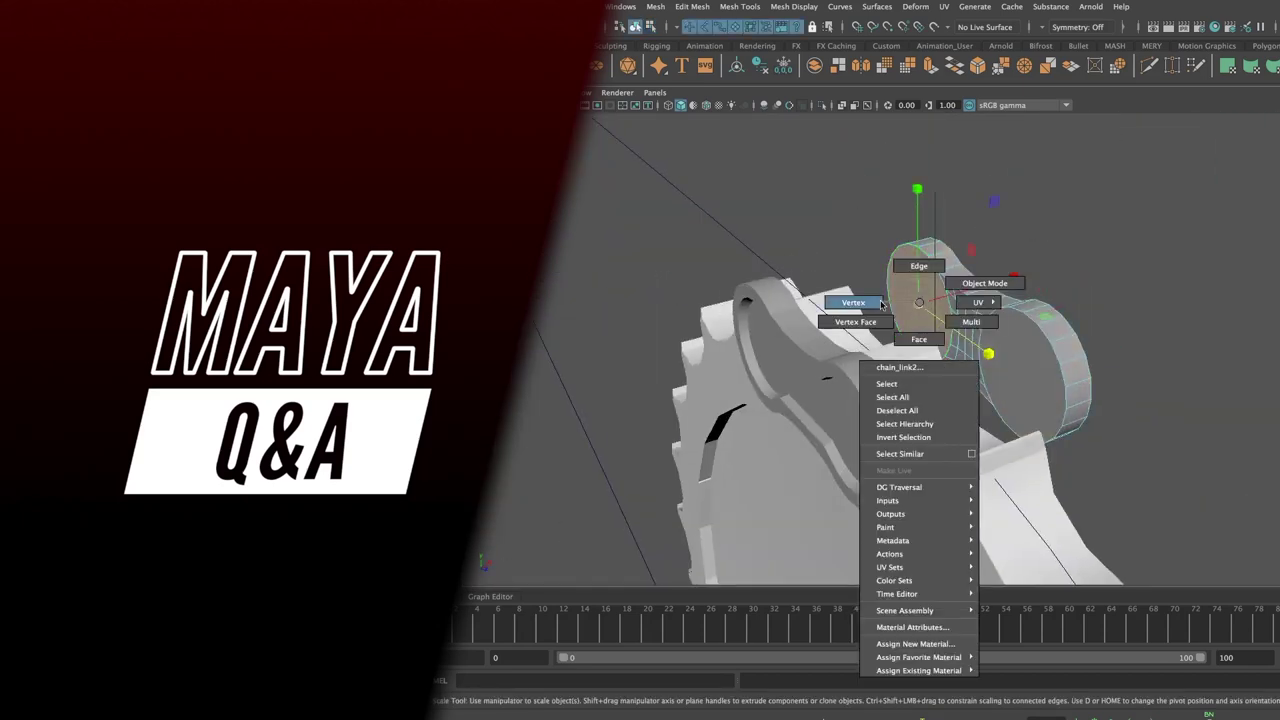
- Bevel the end edge of the pin extruded from the chain link and open the mesh operations for the selected link parts
left_click(914, 251)
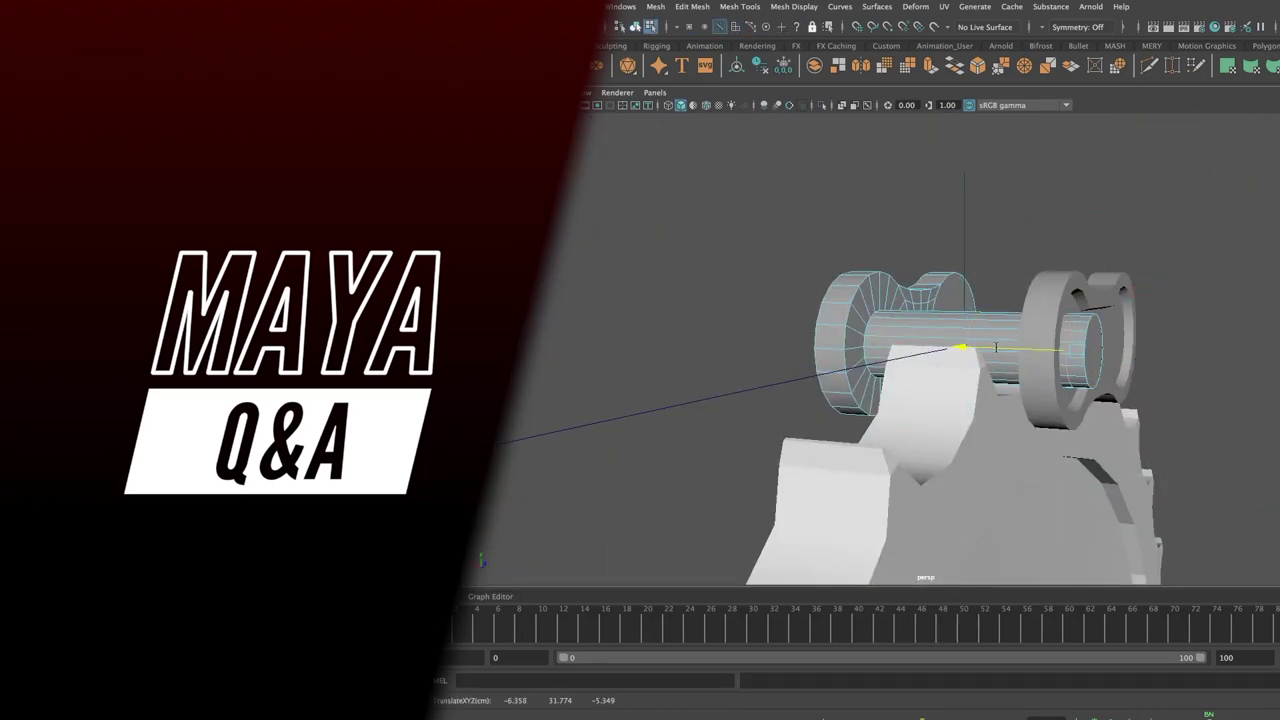
key("ctrl+b")
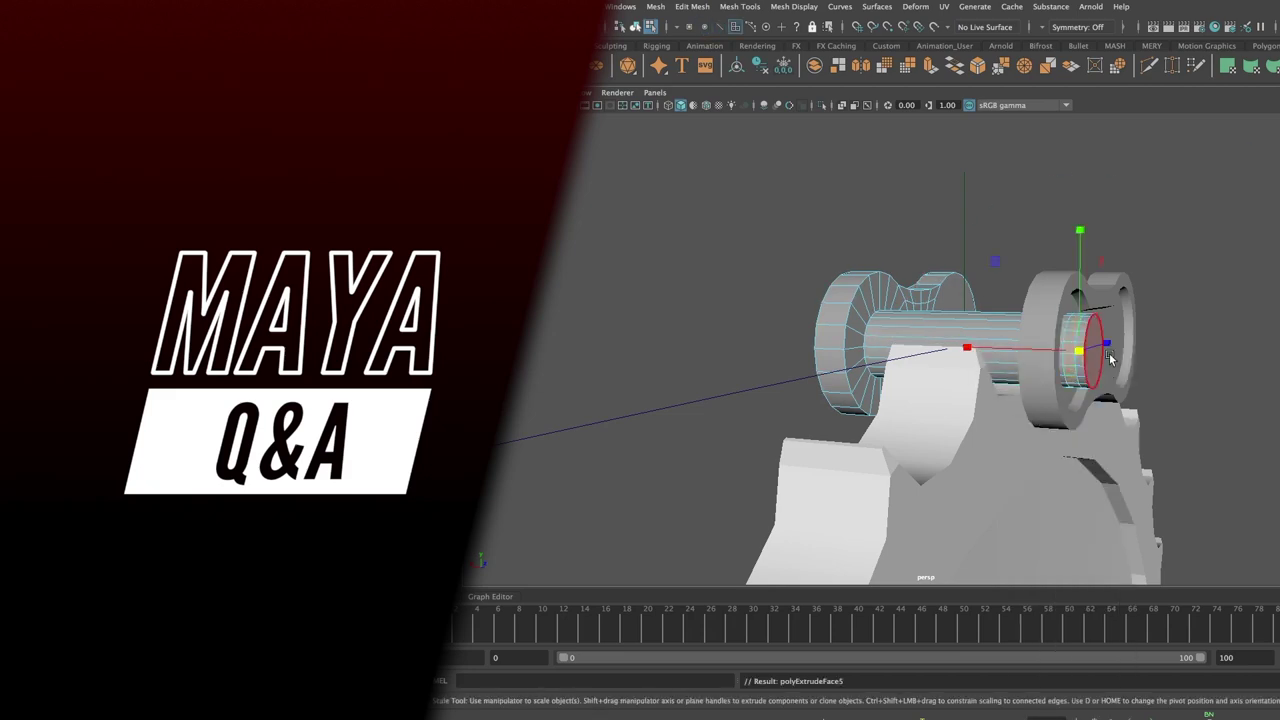
left_click(692, 6)
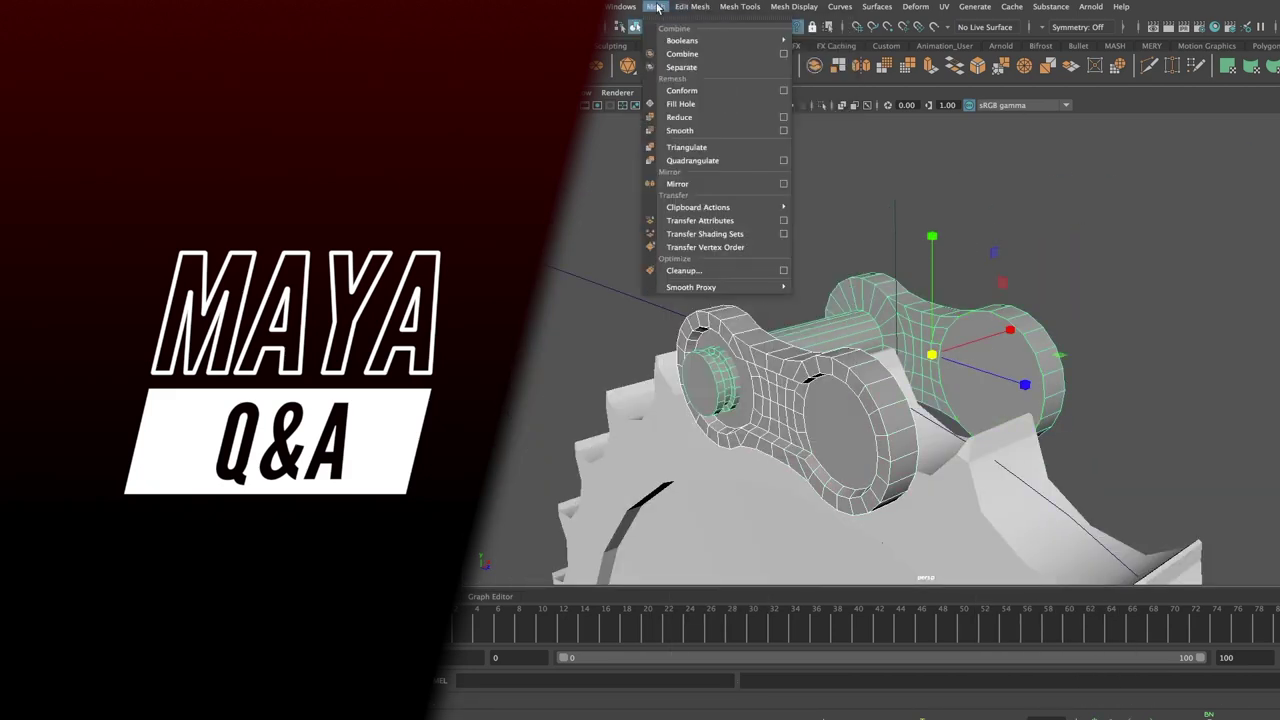